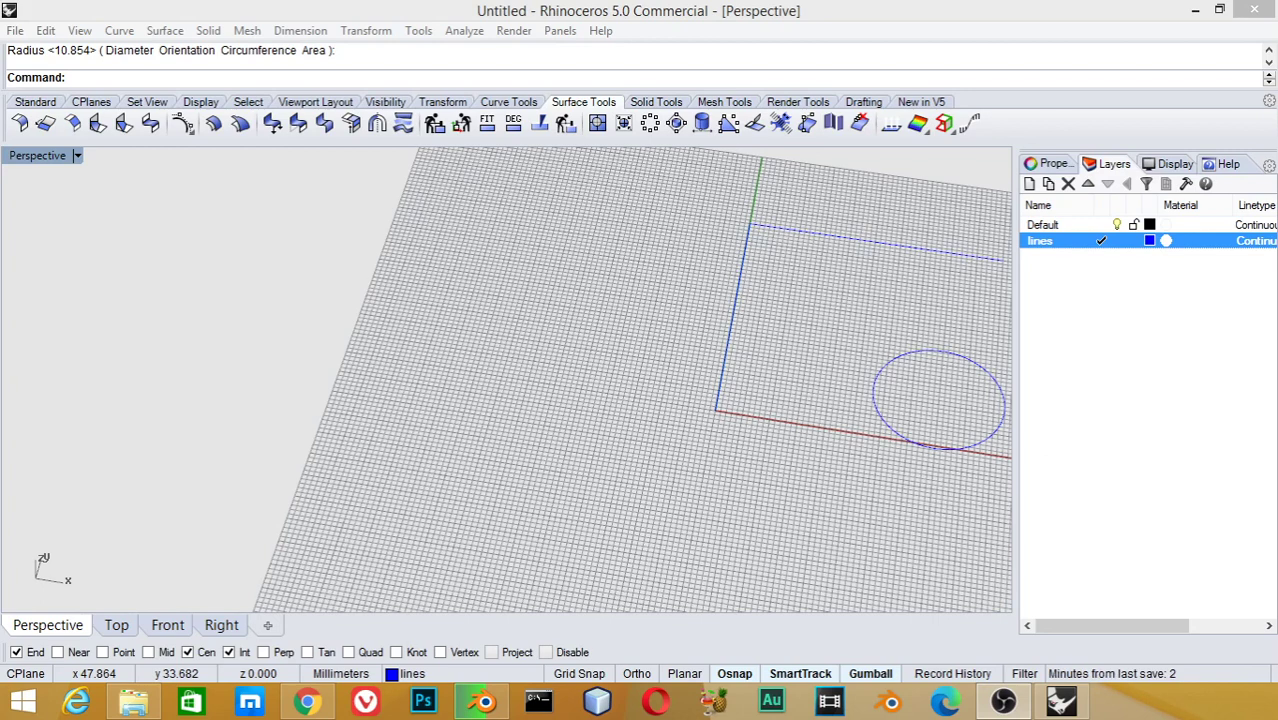
# Show the Curve menu's Arc submenu with its arc-drawing options
pyautogui.click(122, 32)
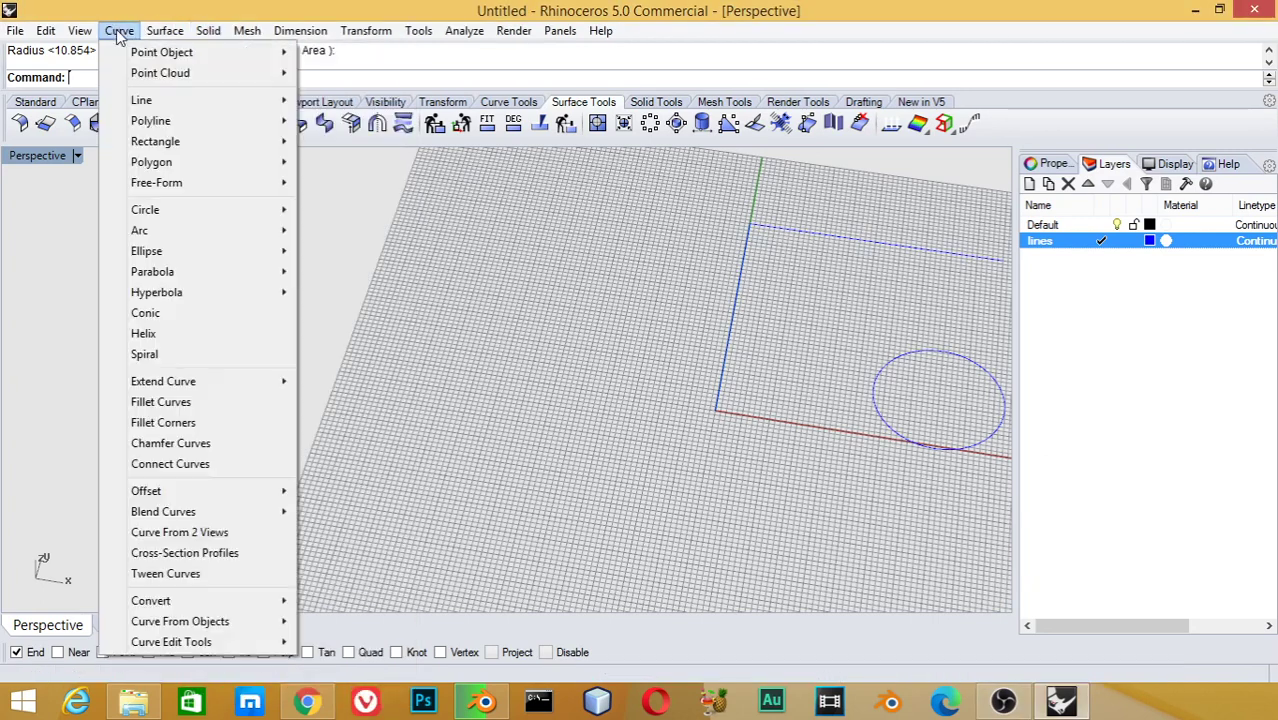
pyautogui.moveTo(139, 230)
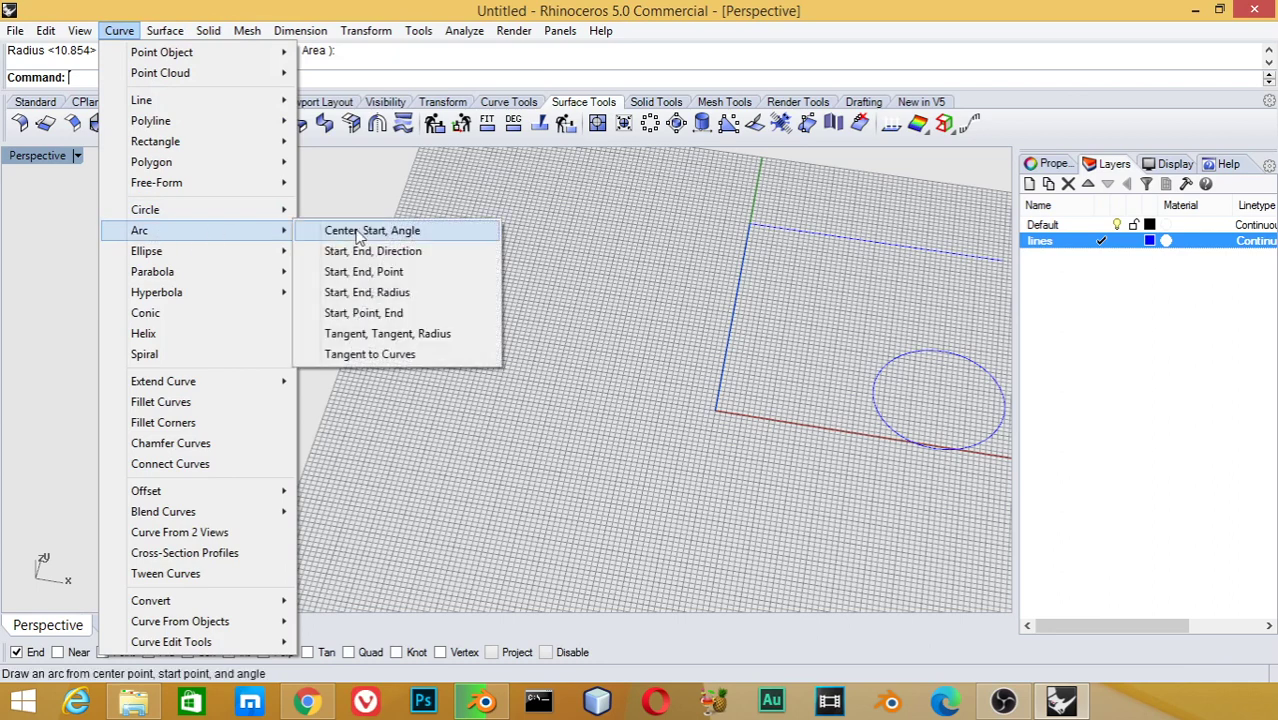
# Draw a center-start-angle arc centred at -50,-50 near the grid's lower left
pyautogui.click(358, 232)
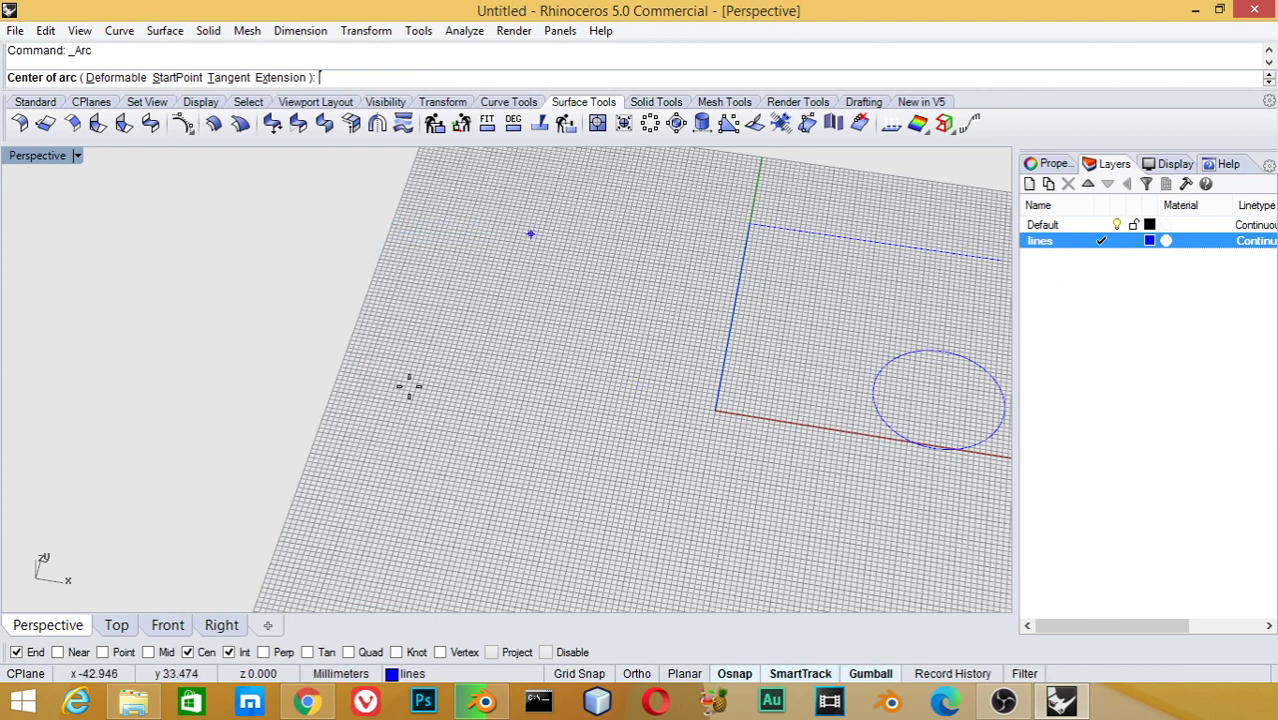
pyautogui.write('-')
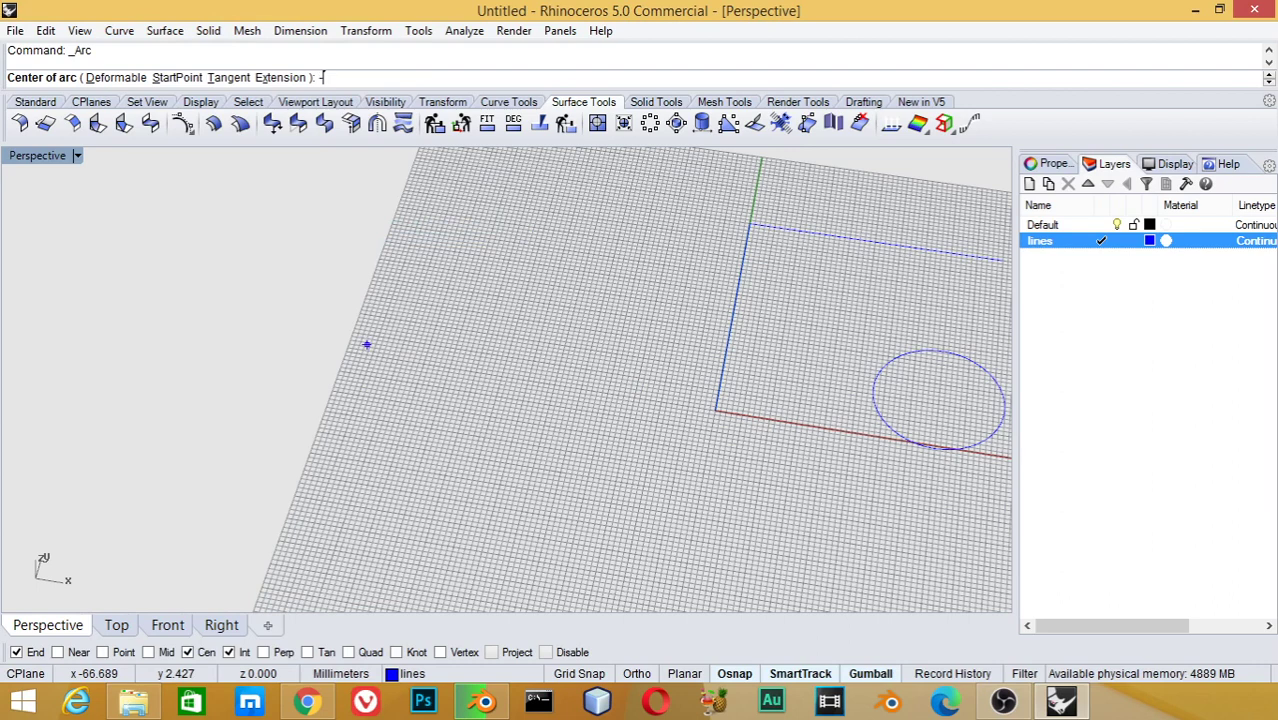
pyautogui.write('50,-50')
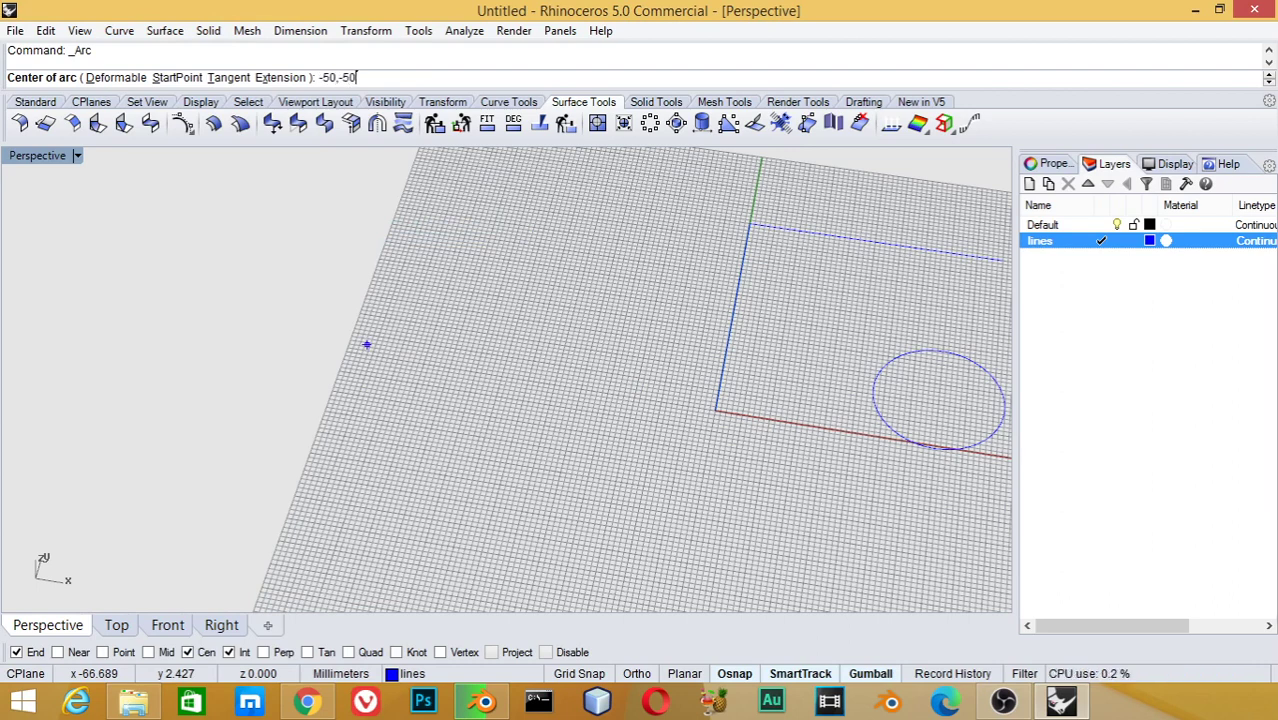
pyautogui.press('Return')
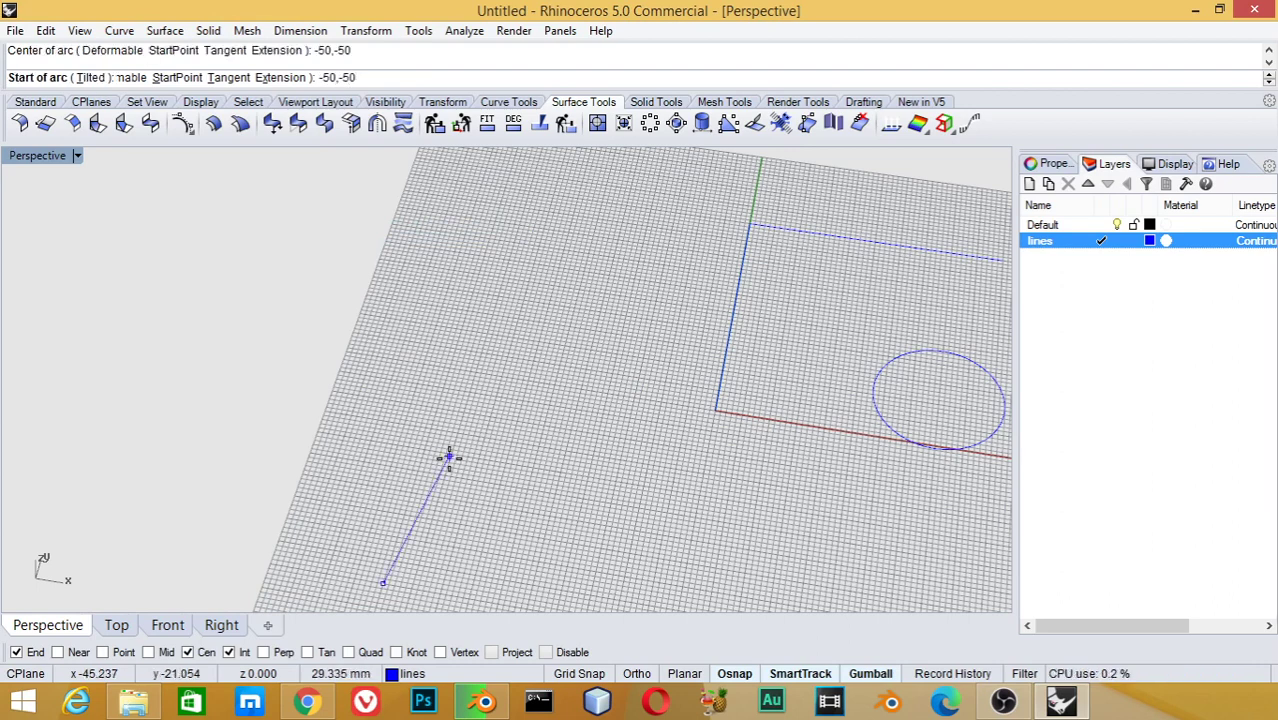
pyautogui.click(477, 580)
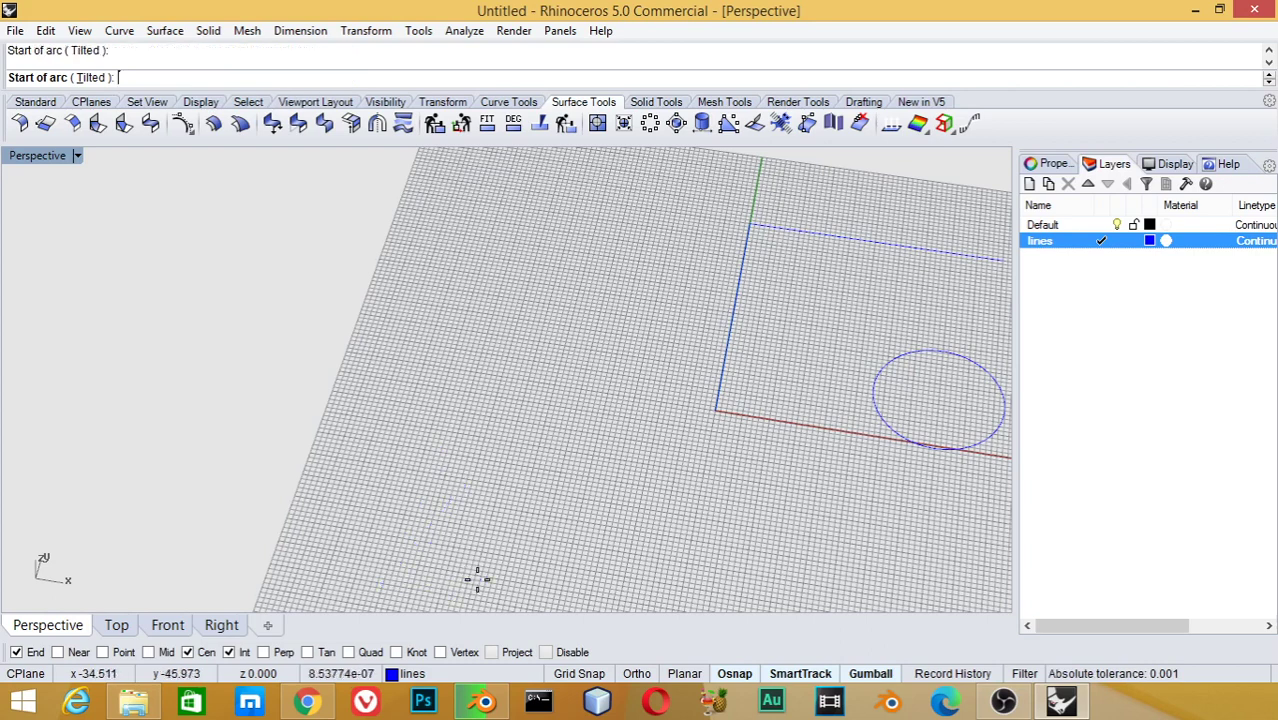
pyautogui.click(443, 470)
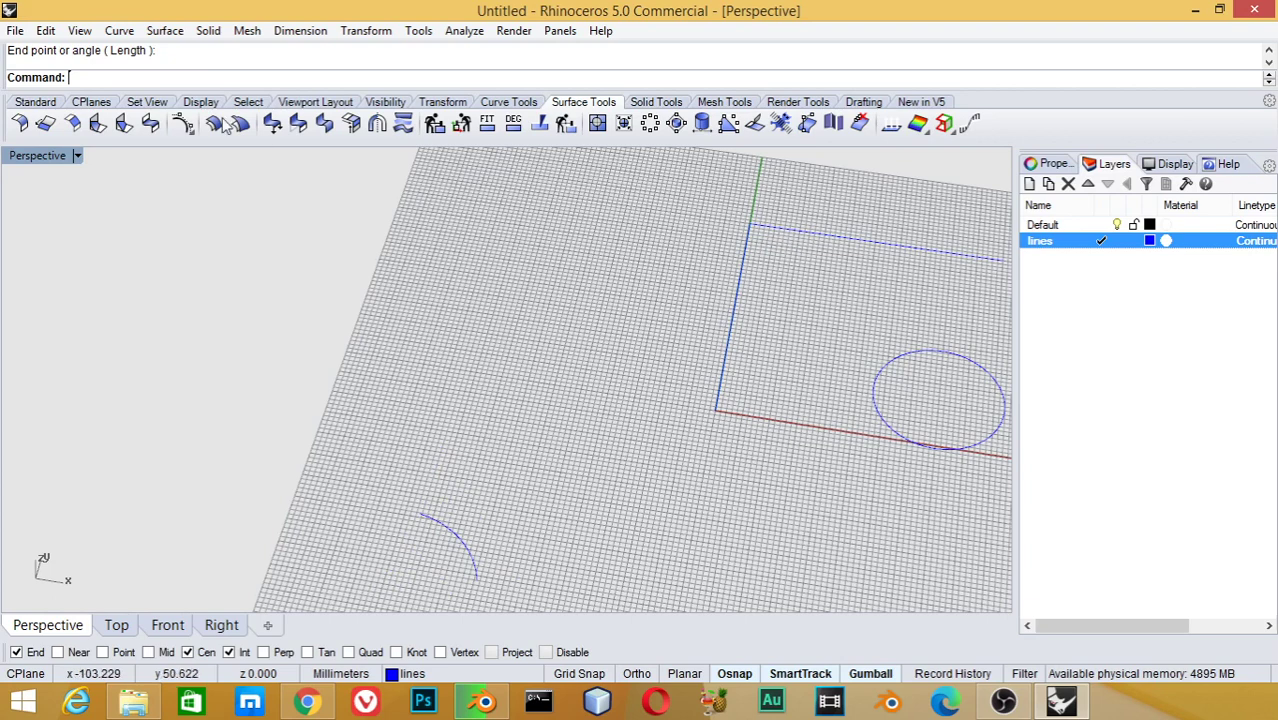
pyautogui.click(119, 30)
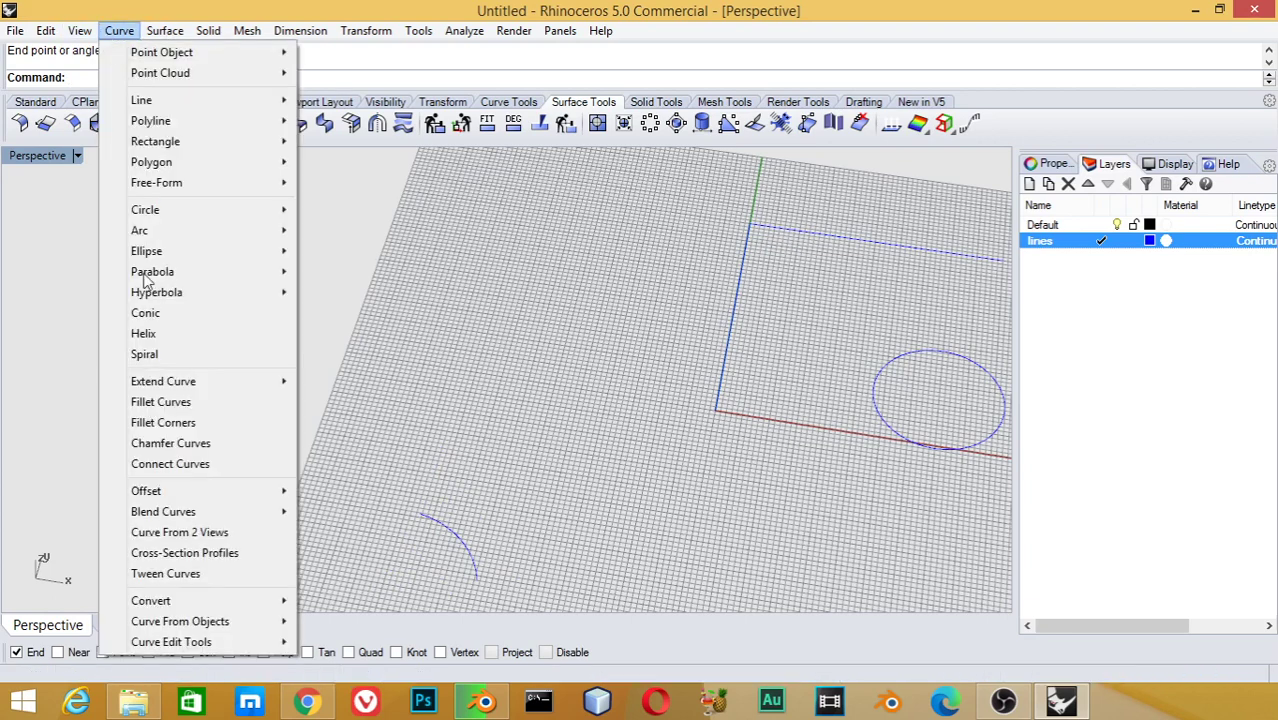
pyautogui.moveTo(139, 230)
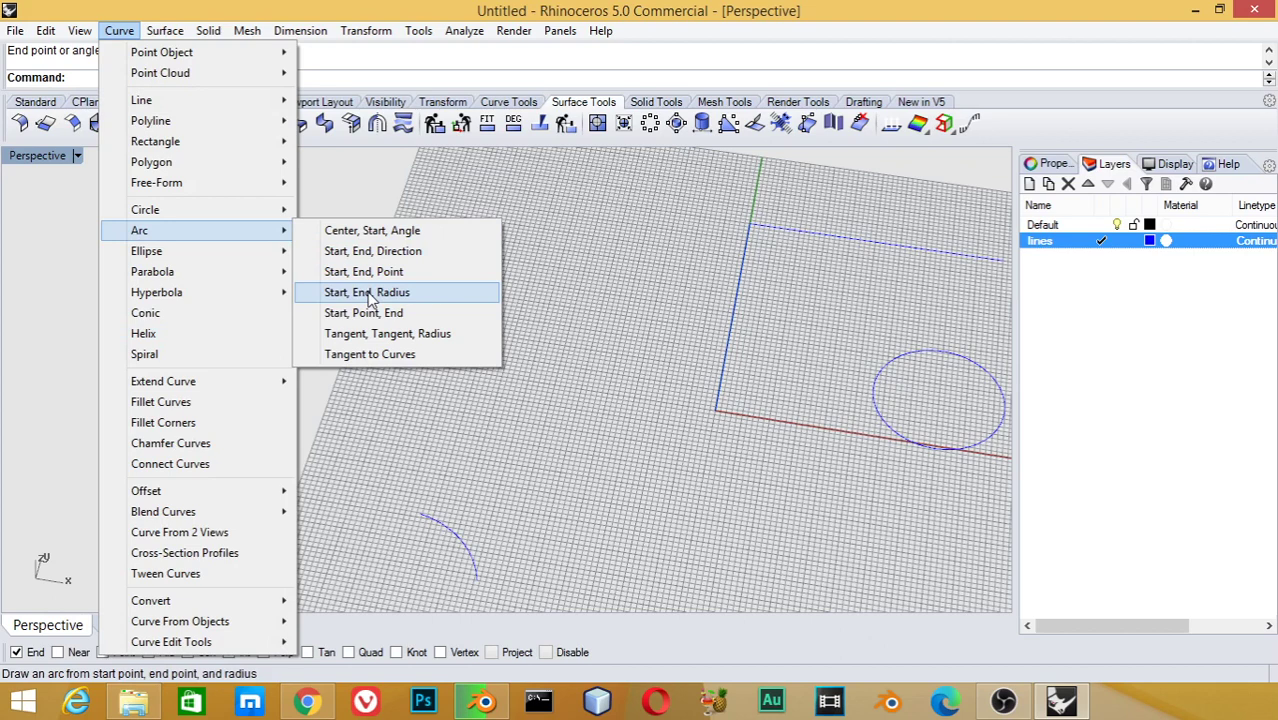
# Draw a start-end-radius arc of radius 25 between two points at the grid's upper left
pyautogui.click(368, 292)
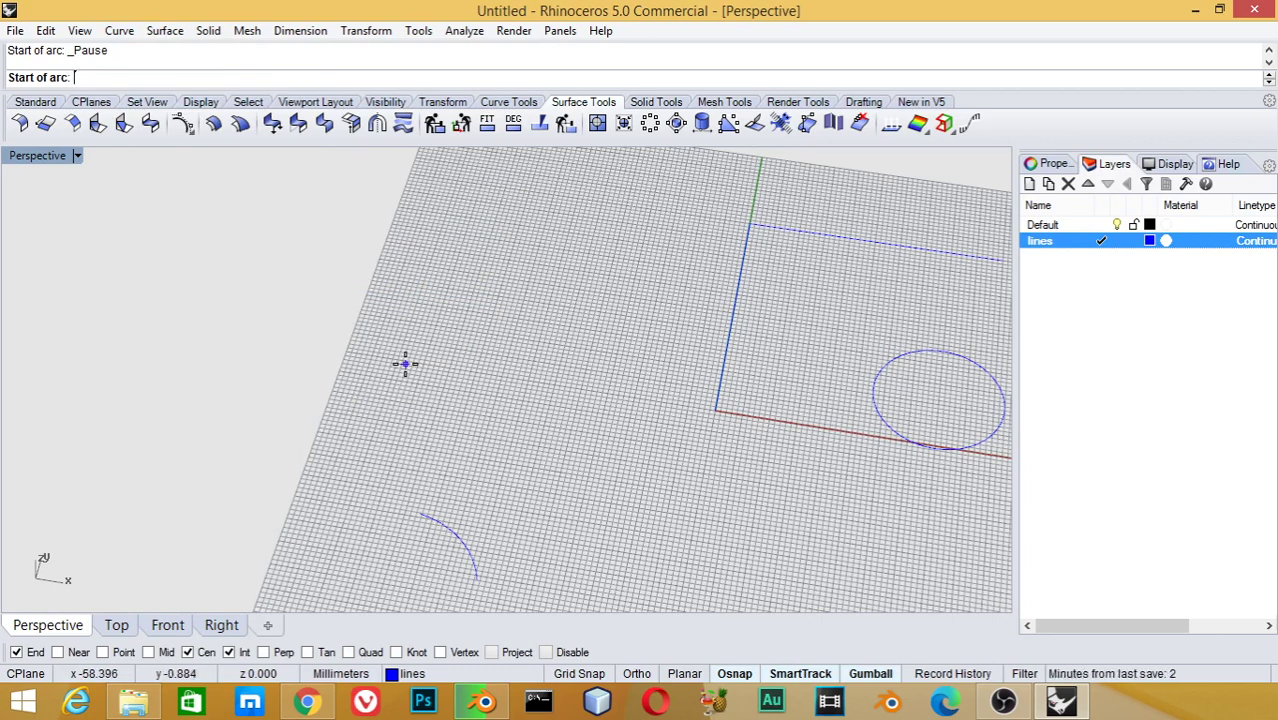
pyautogui.click(405, 364)
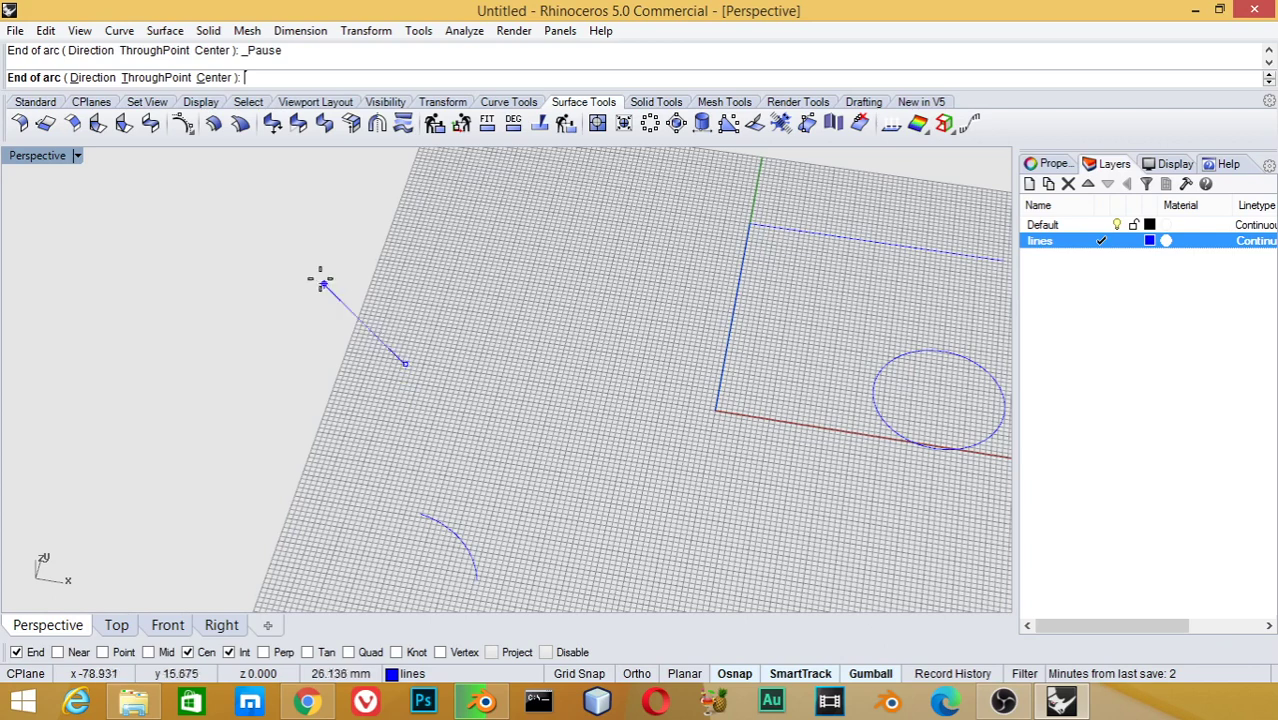
pyautogui.click(276, 249)
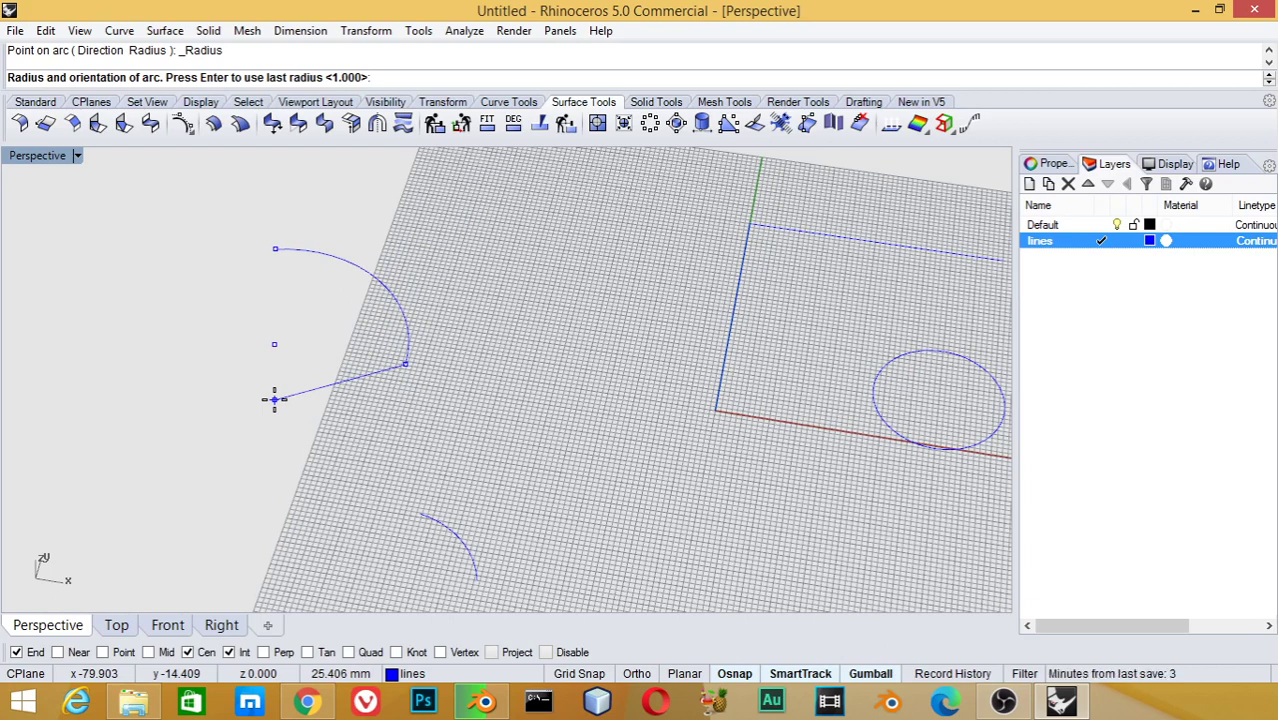
pyautogui.write('14')
pyautogui.press('Return')
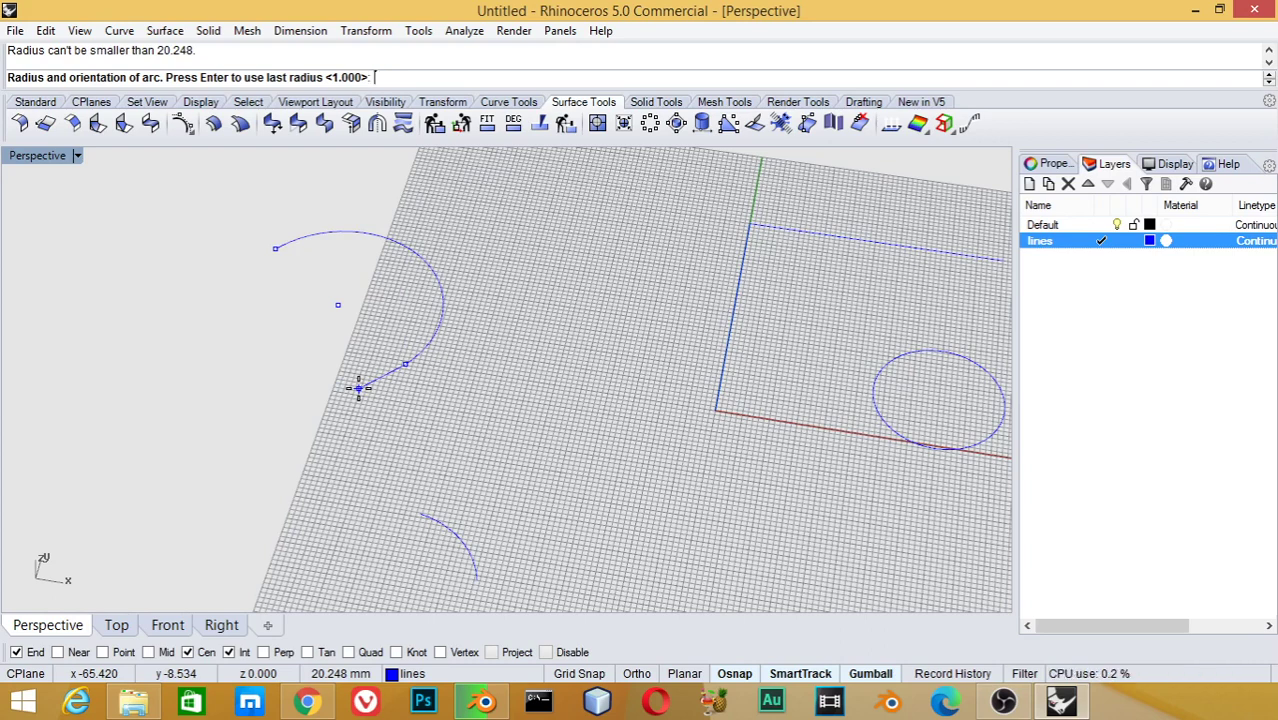
pyautogui.write('25')
pyautogui.press('Return')
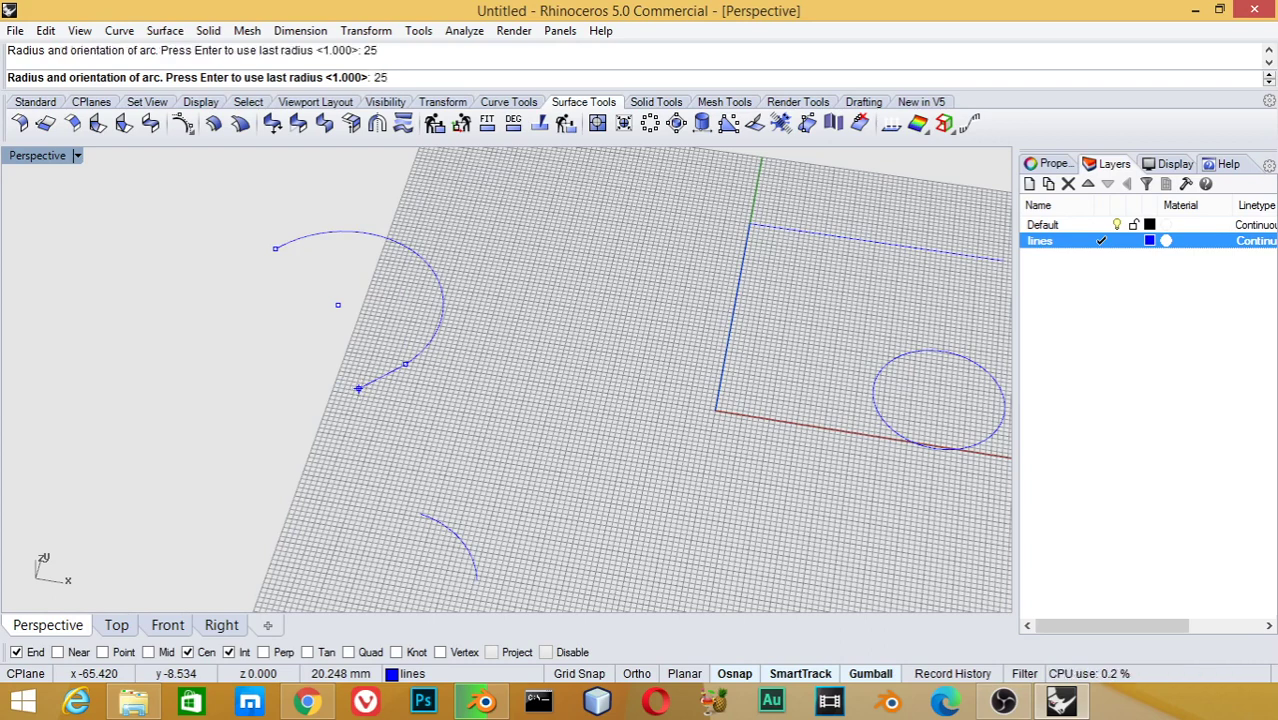
pyautogui.press('Return')
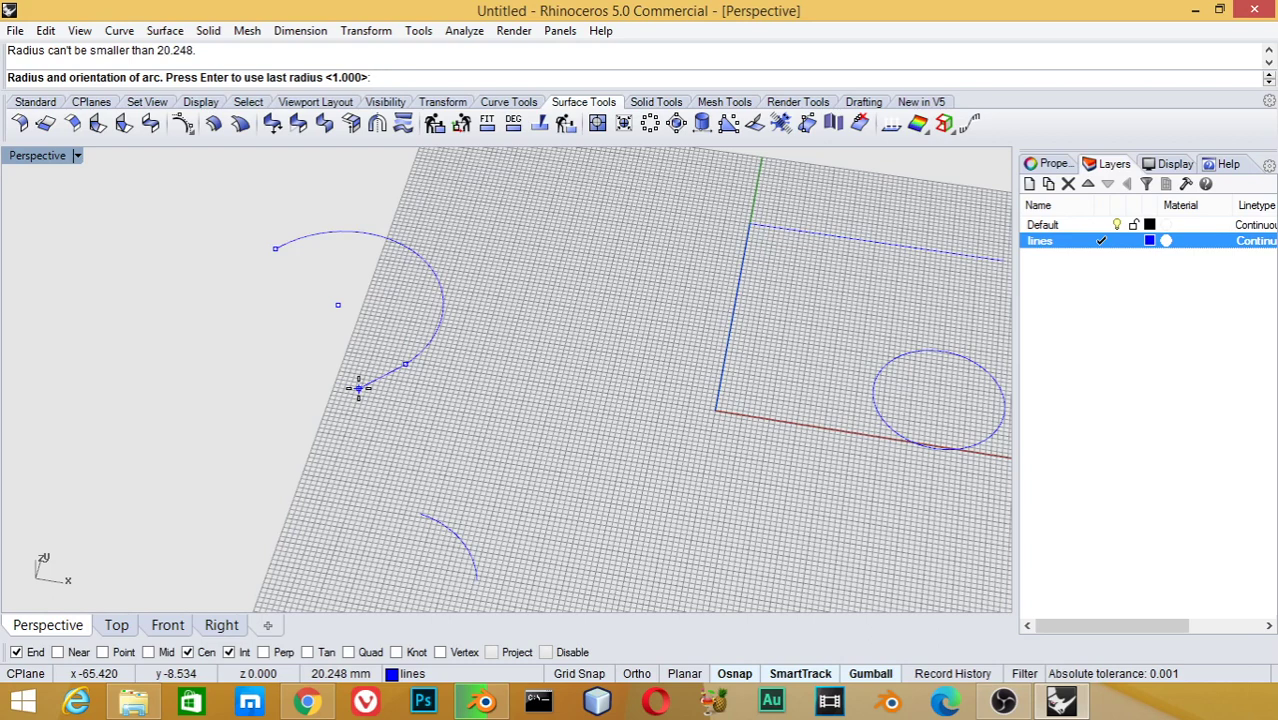
pyautogui.write('25')
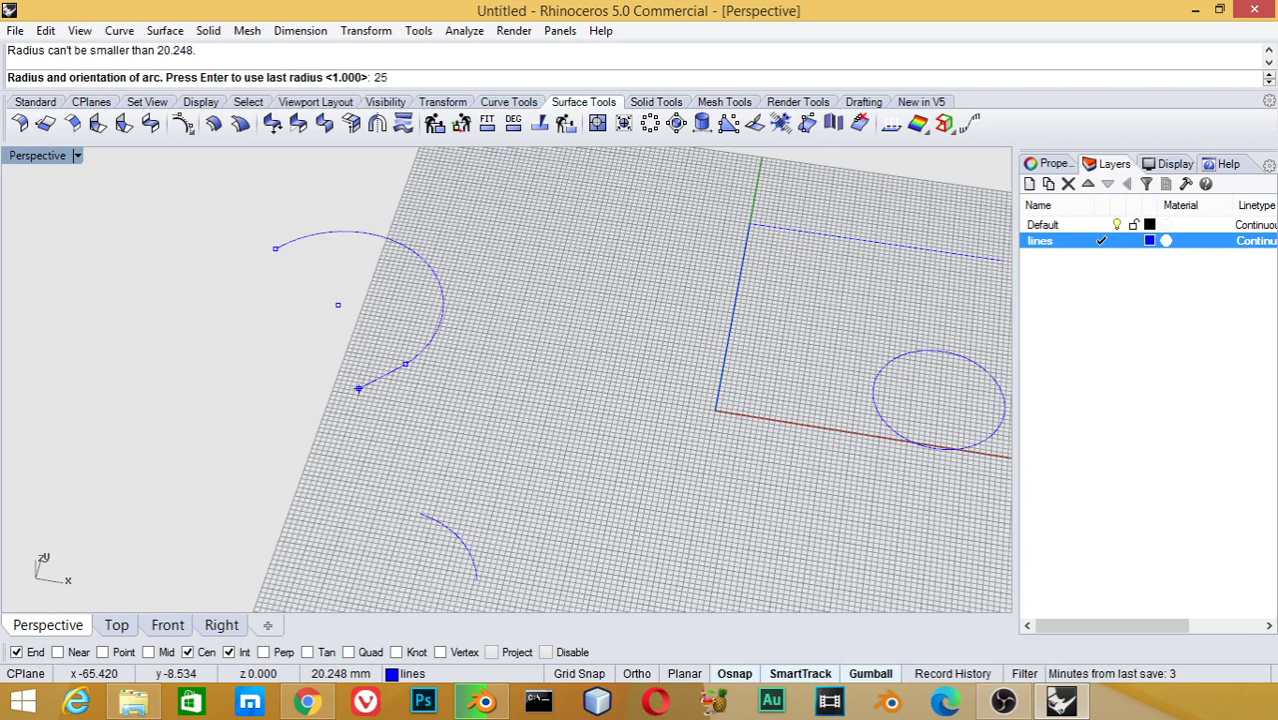
pyautogui.press('Return')
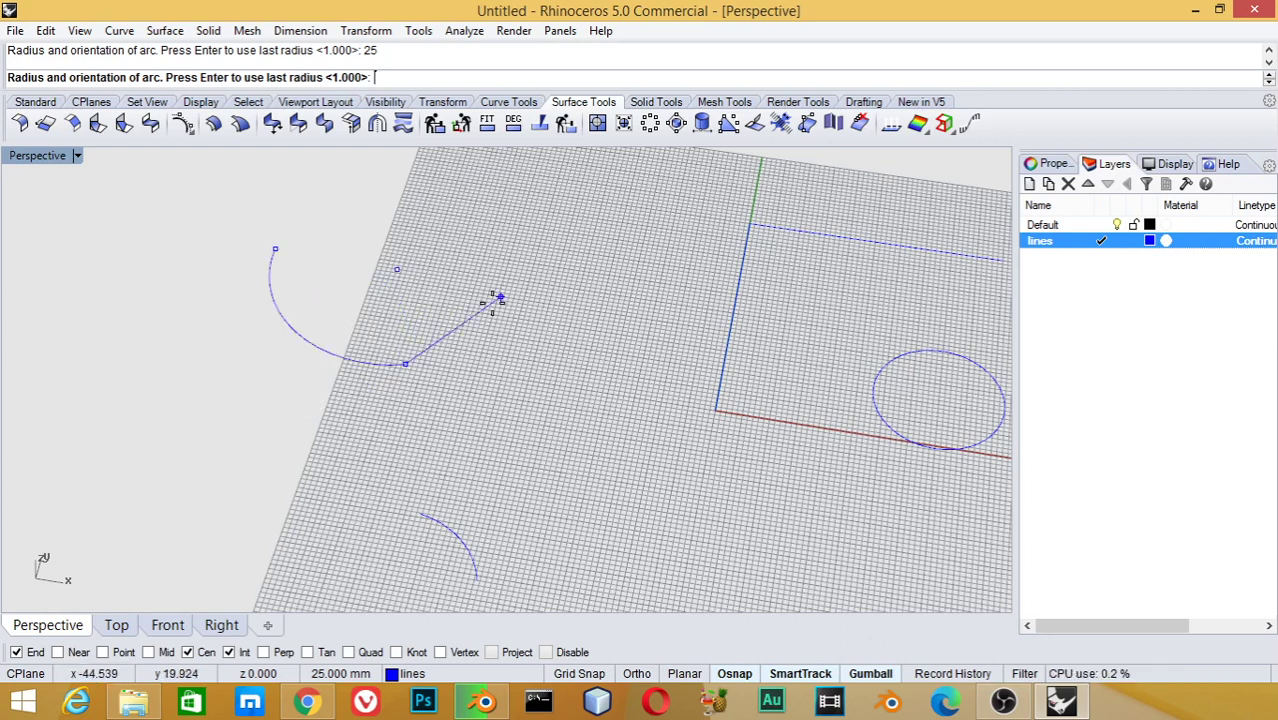
pyautogui.click(264, 380)
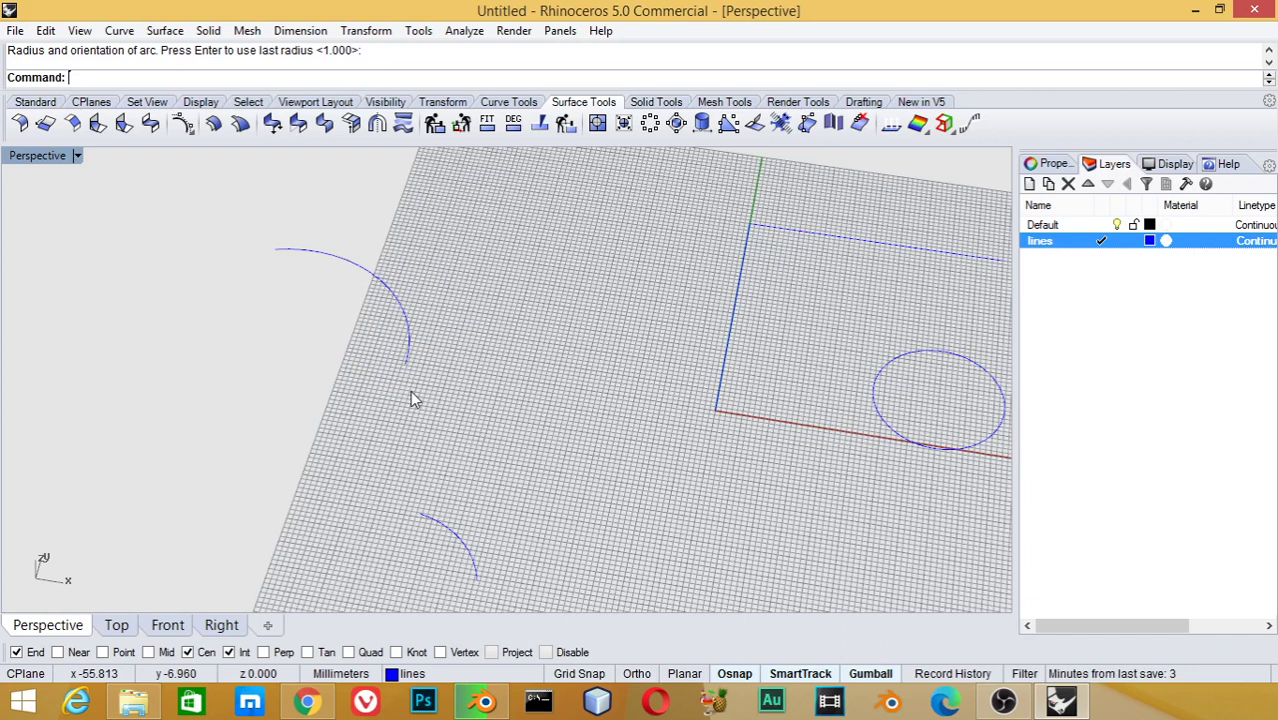
# Draw a full circle tangent to the existing circle and the dashed line at upper right
pyautogui.click(119, 31)
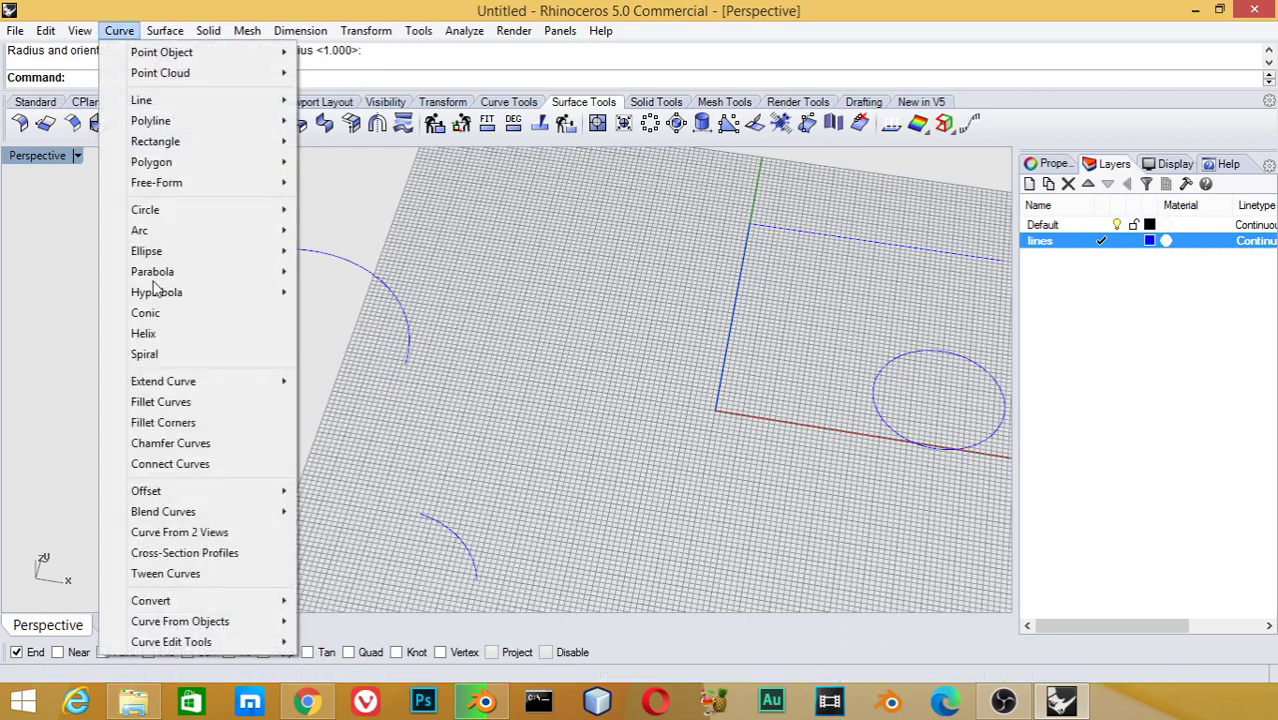
pyautogui.moveTo(140, 230)
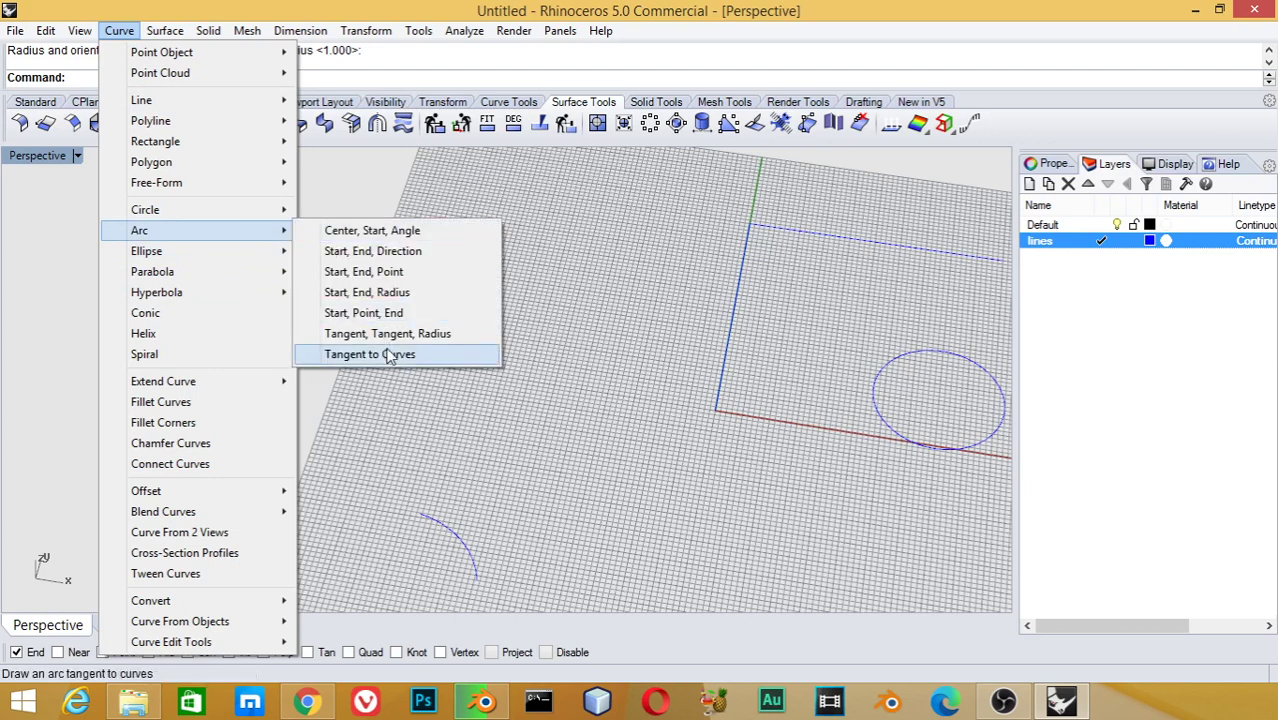
pyautogui.click(390, 356)
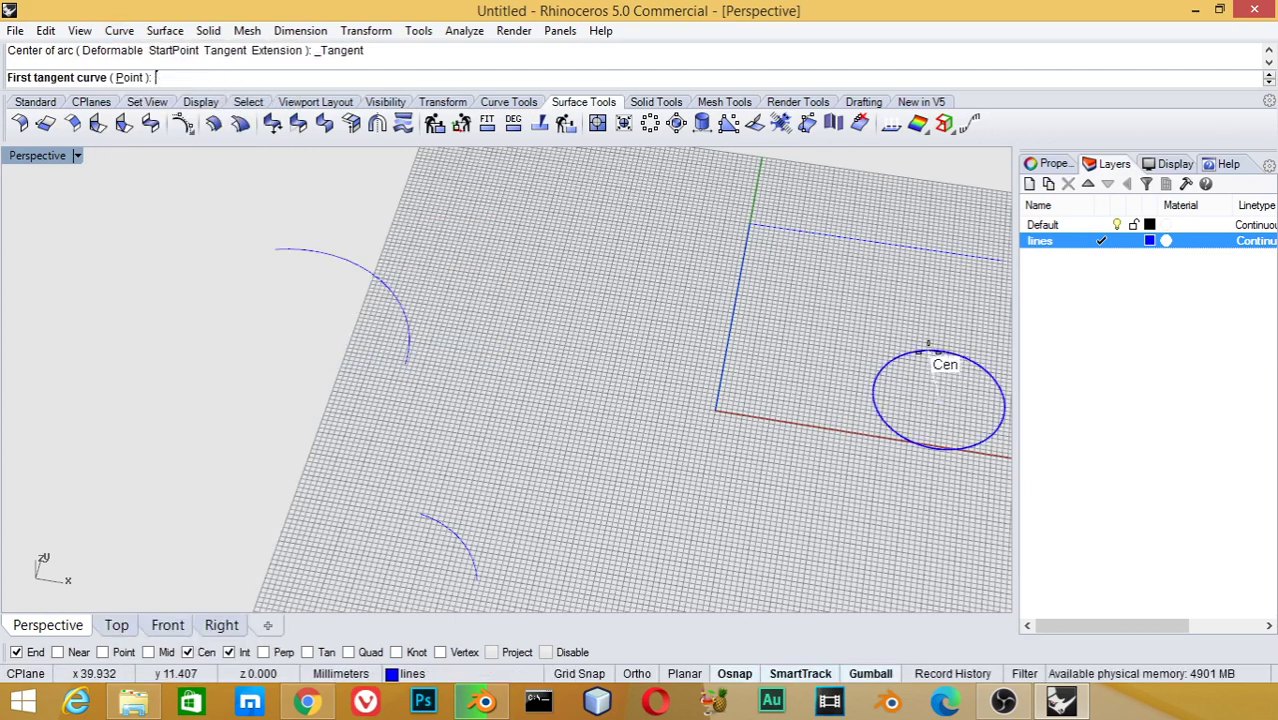
pyautogui.click(928, 348)
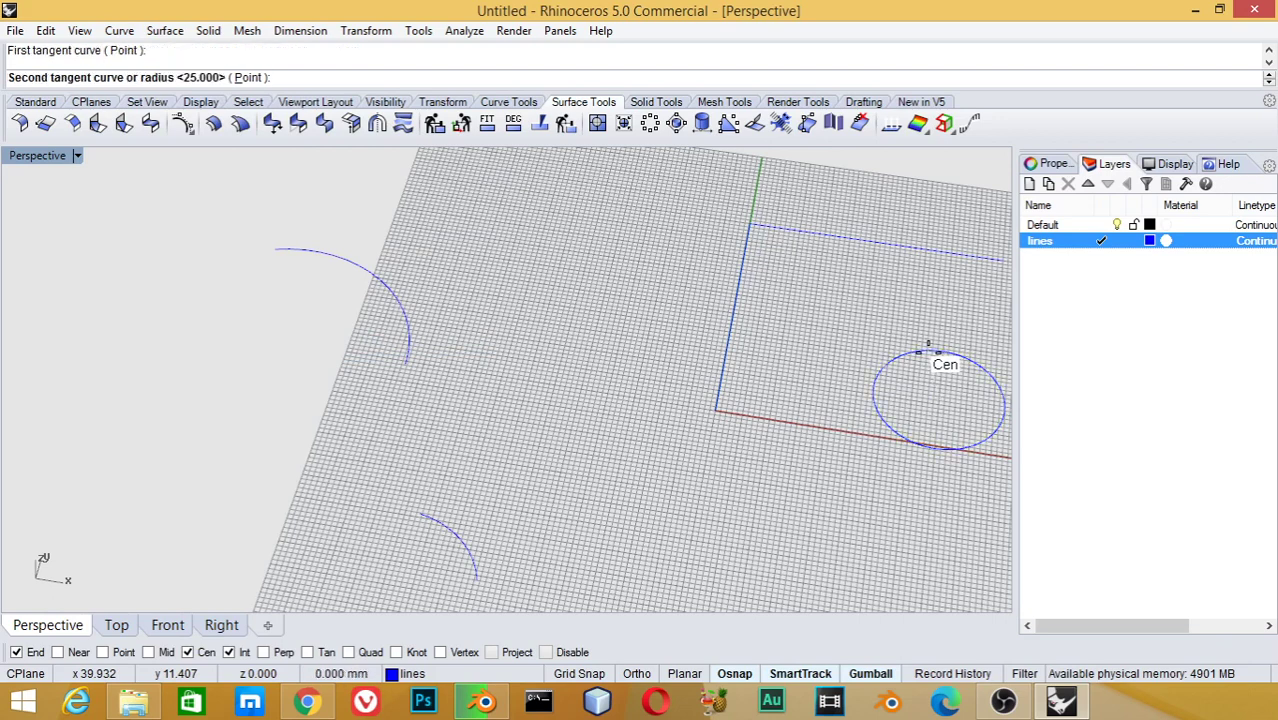
pyautogui.click(857, 239)
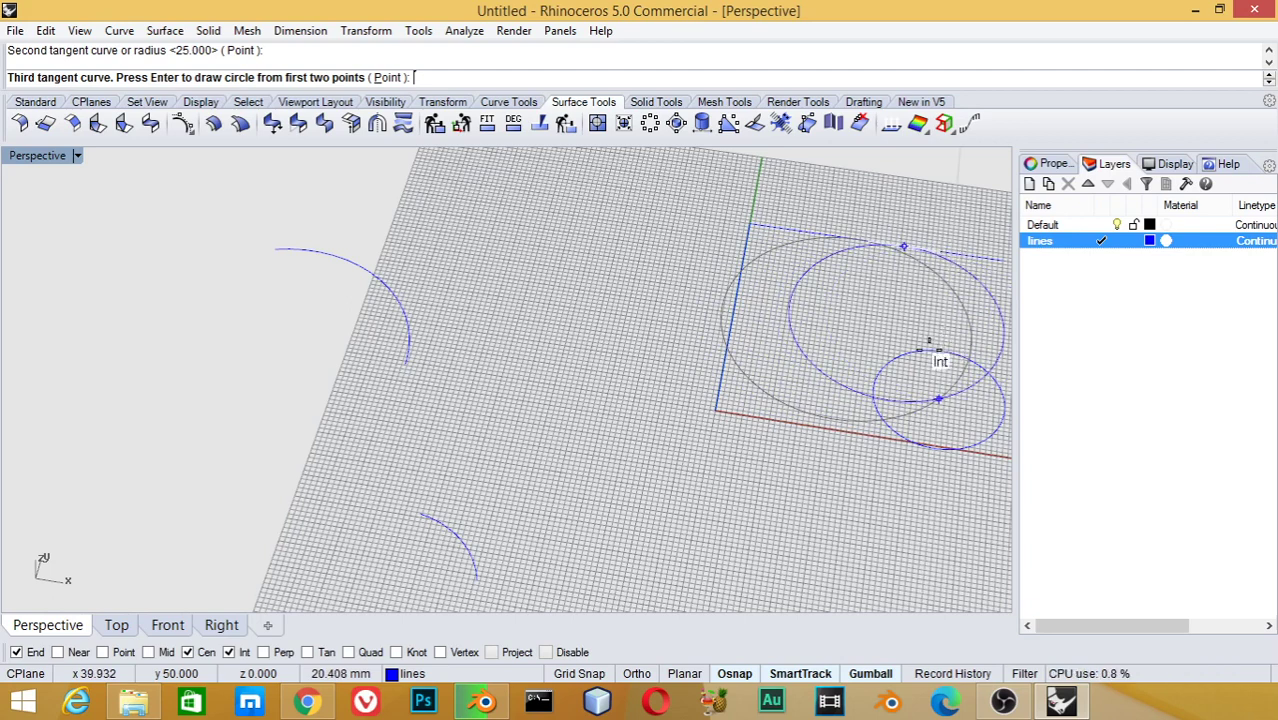
pyautogui.click(900, 246)
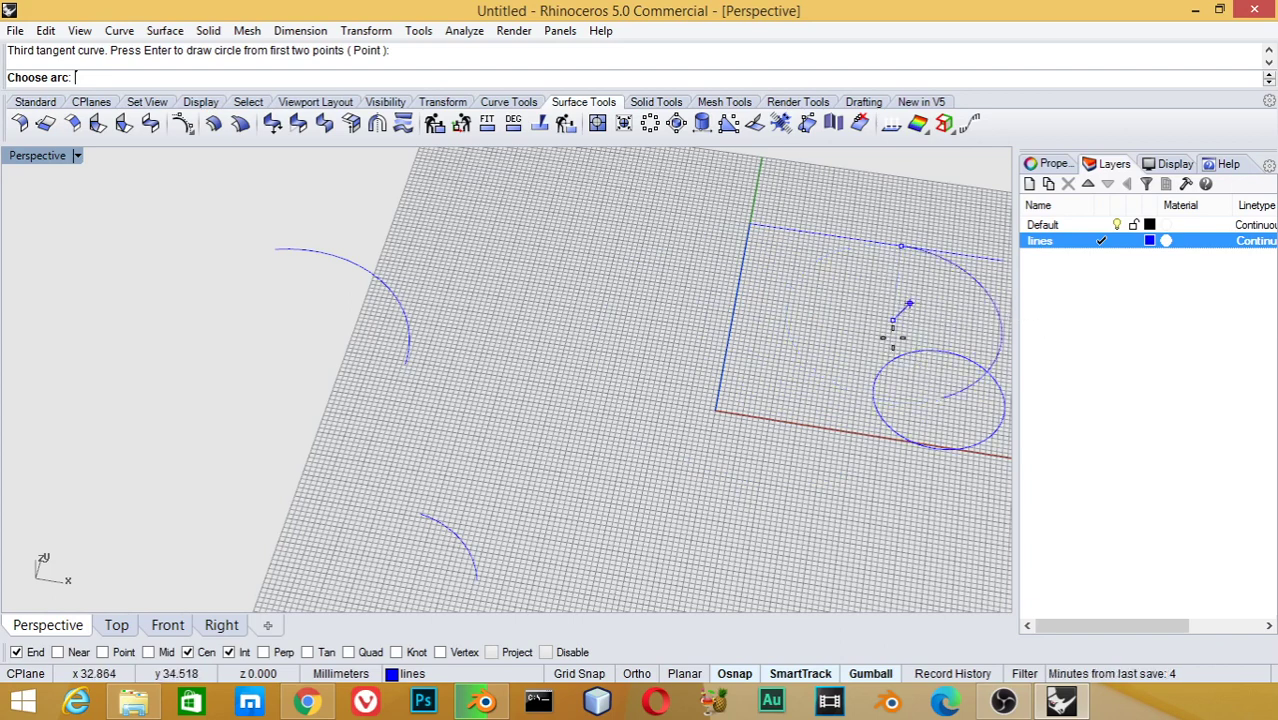
pyautogui.click(884, 400)
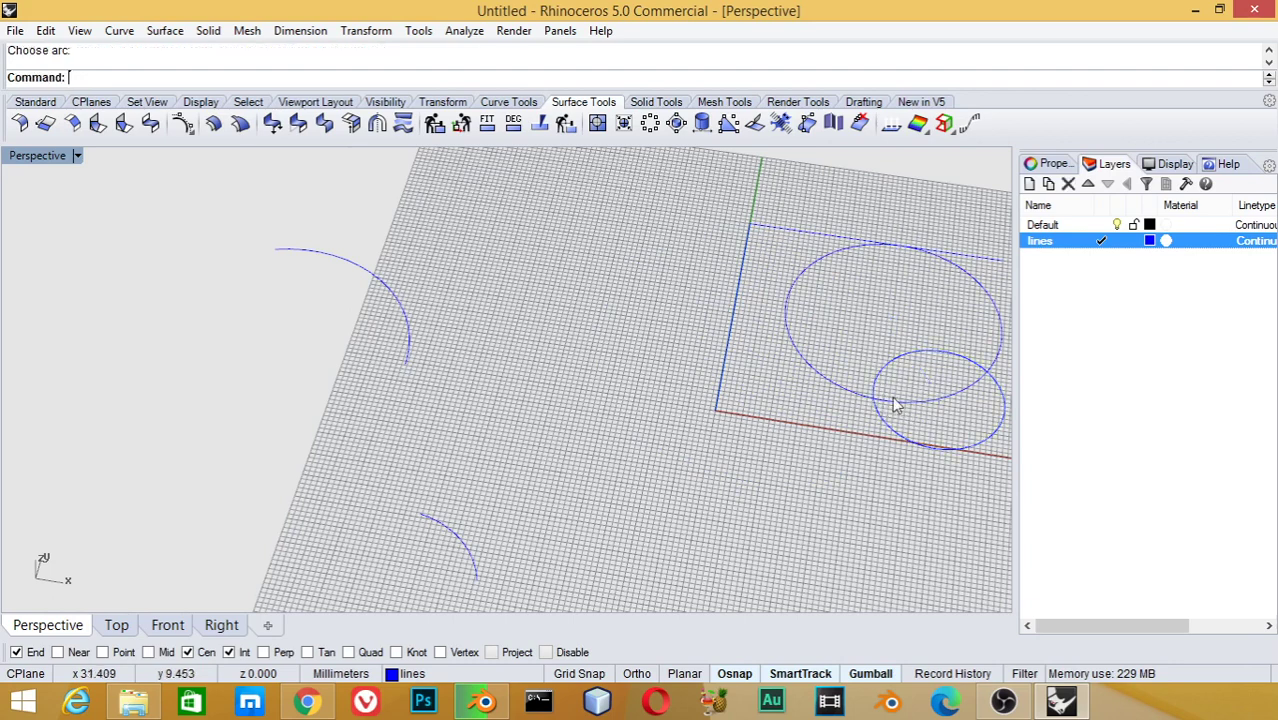
pyautogui.click(840, 390)
# Delete the large tangent circle and pan the Perspective view left and down
pyautogui.write('e')
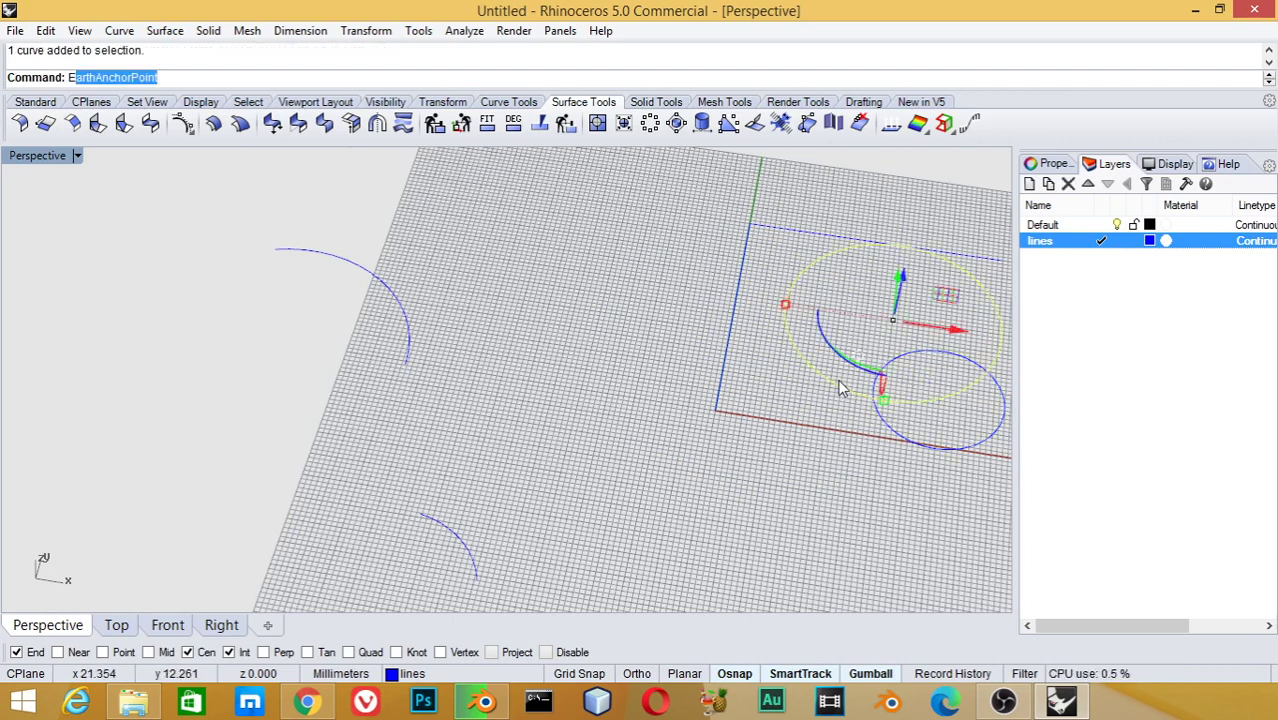
pyautogui.press('Escape')
pyautogui.press('BackSpace')
pyautogui.press('Delete')
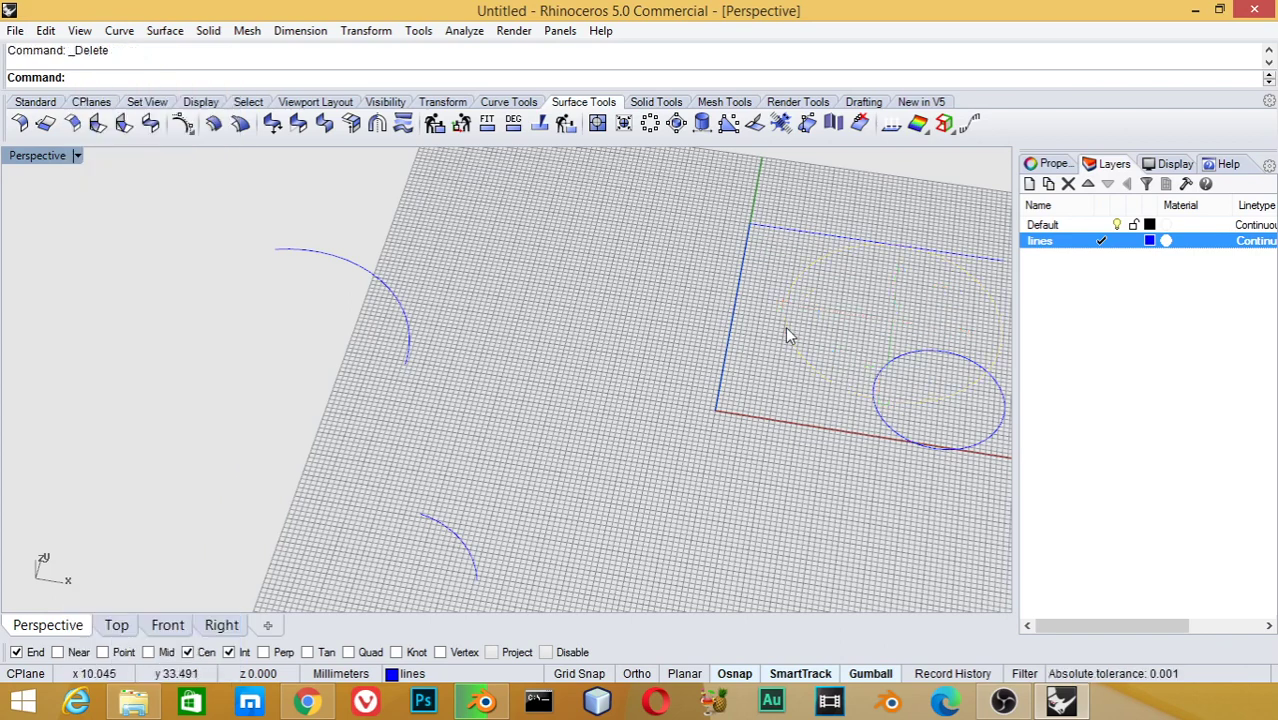
pyautogui.keyDown('shift'); pyautogui.moveTo(823, 336); pyautogui.dragTo(560, 385, button='right'); pyautogui.keyUp('shift')
pyautogui.click(122, 31)
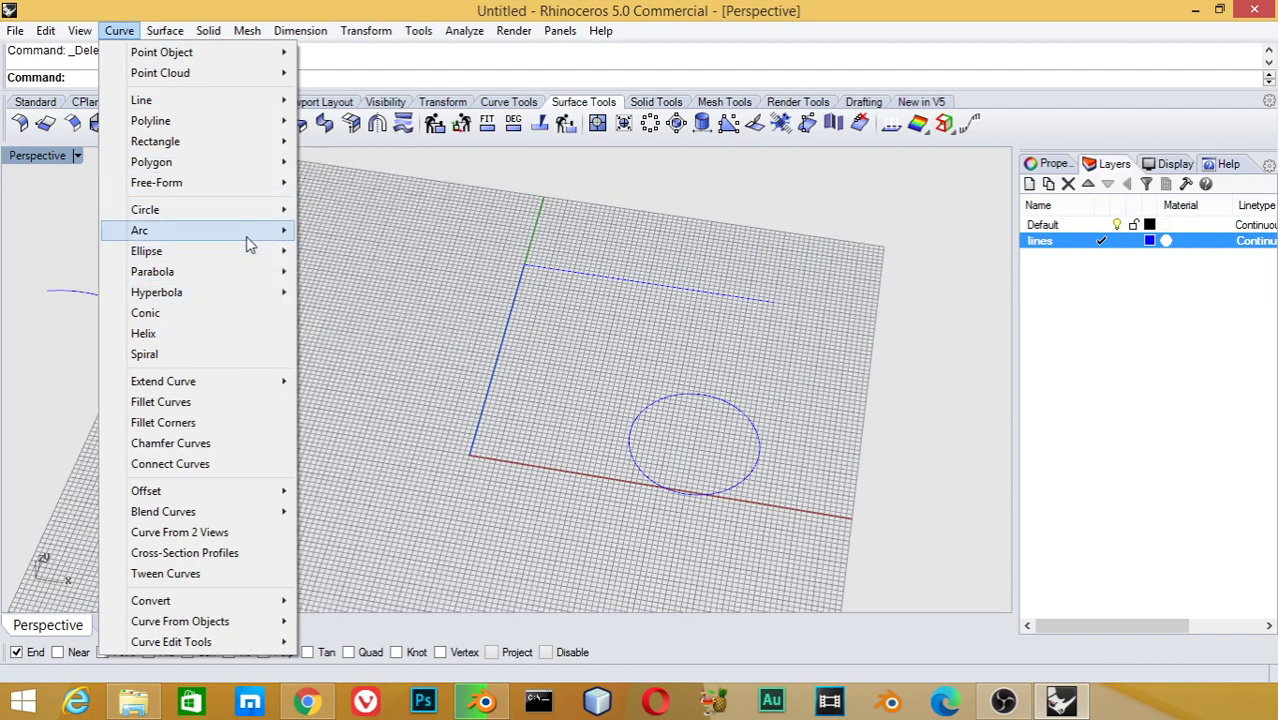
# Try a tangent-tangent-radius arc between the top line and lower circle, then cancel it
pyautogui.moveTo(139, 230)
pyautogui.click(427, 337)
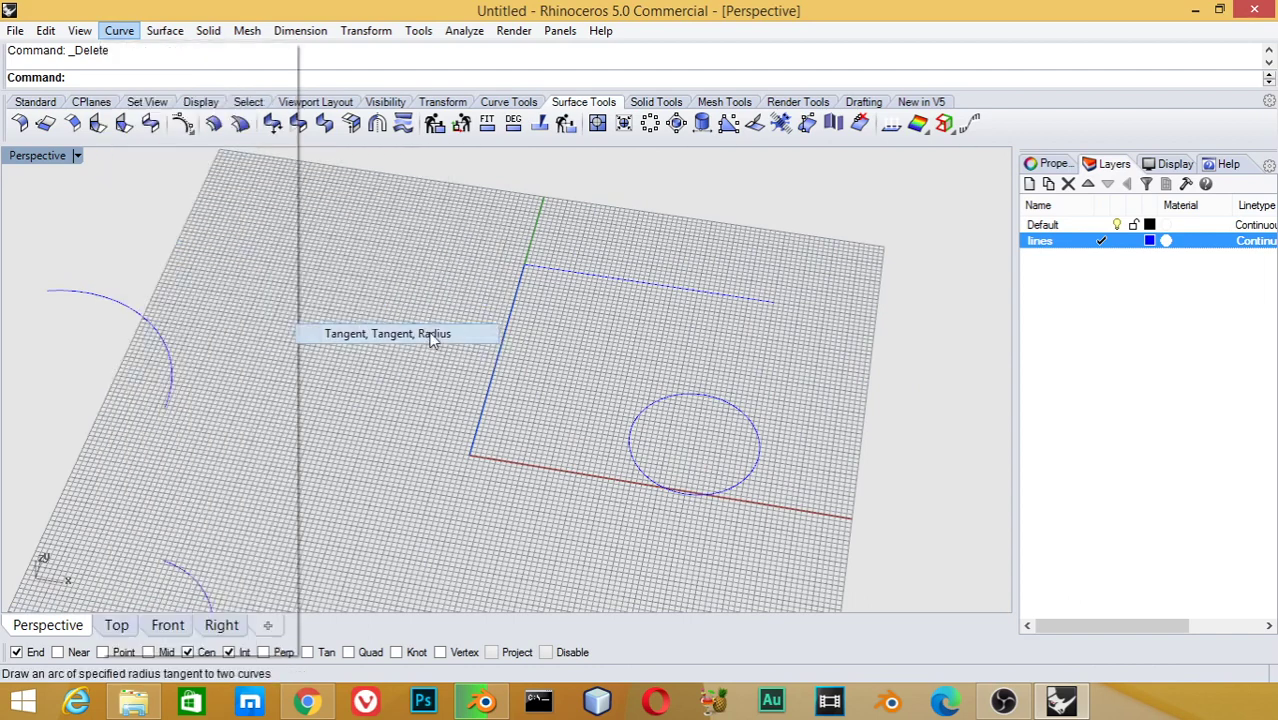
pyautogui.click(703, 292)
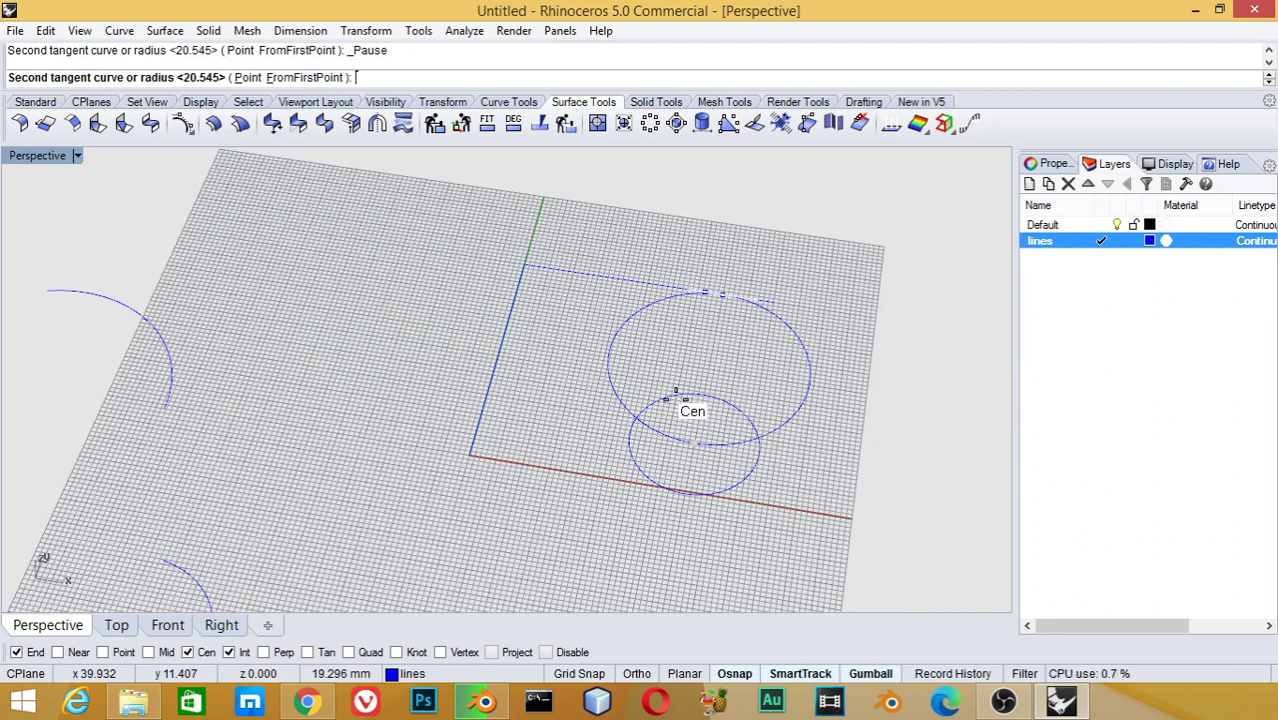
pyautogui.click(634, 416)
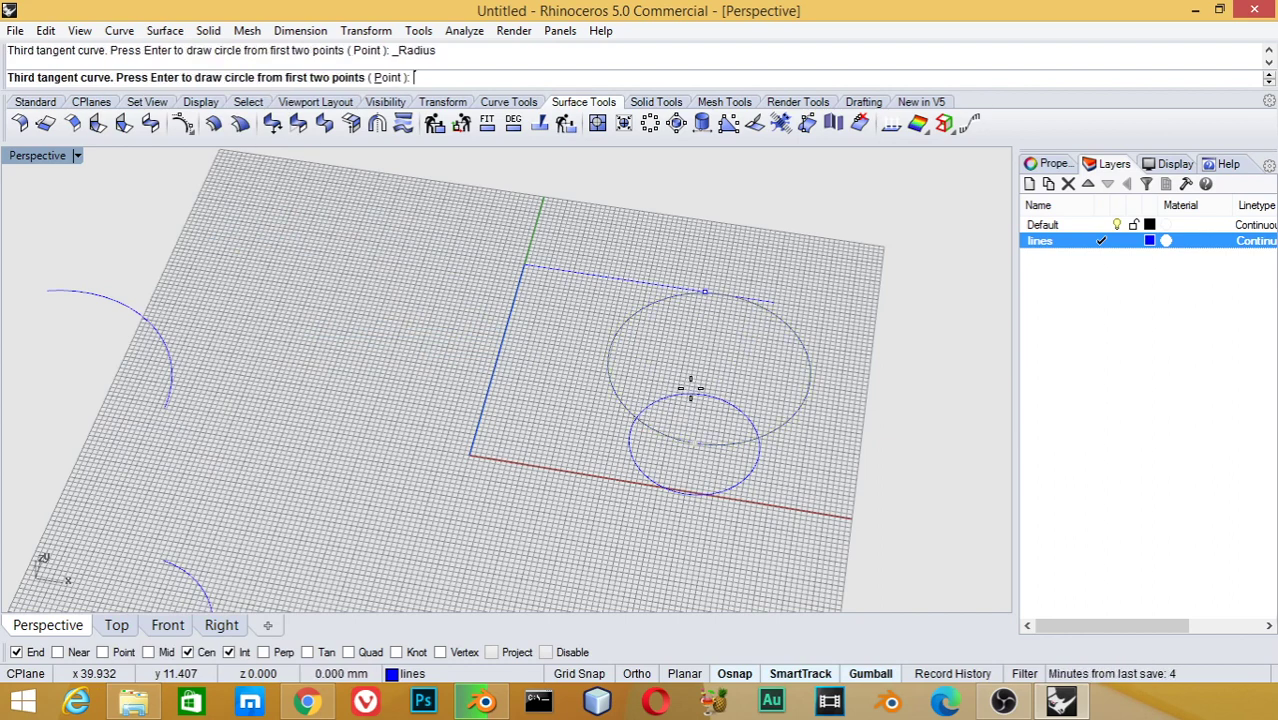
pyautogui.press('Escape')
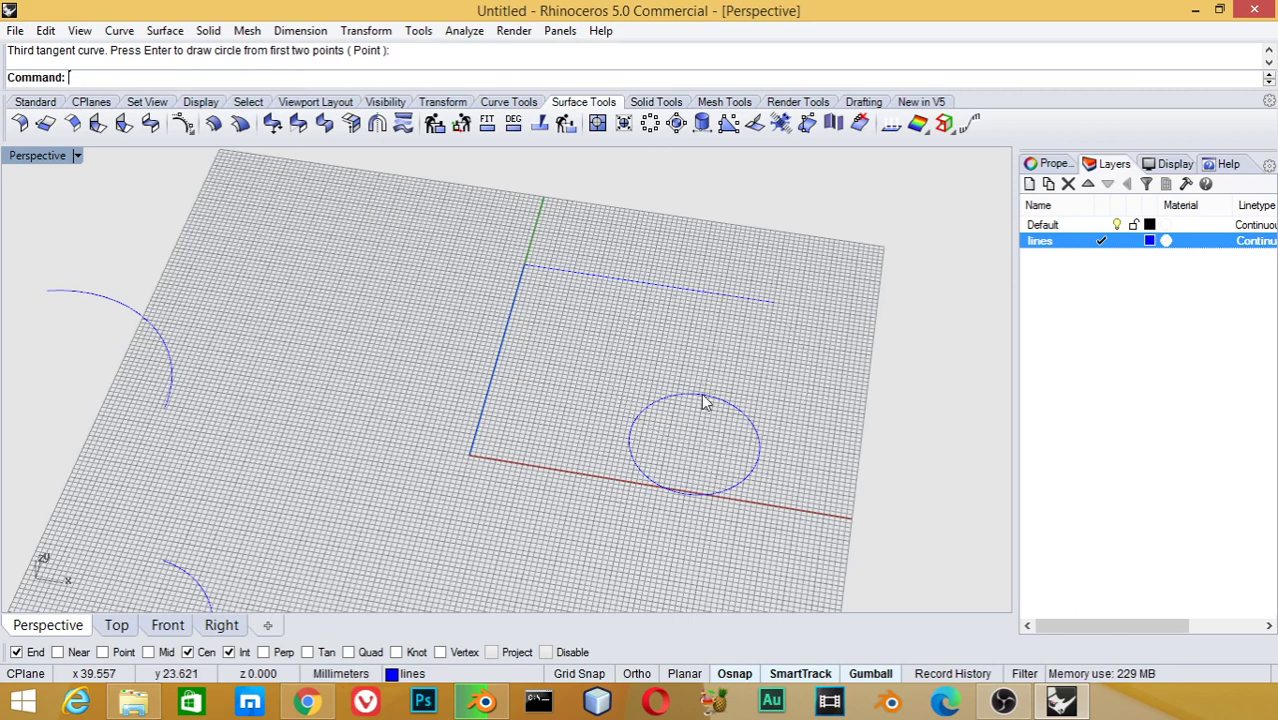
pyautogui.rightClick(702, 392)
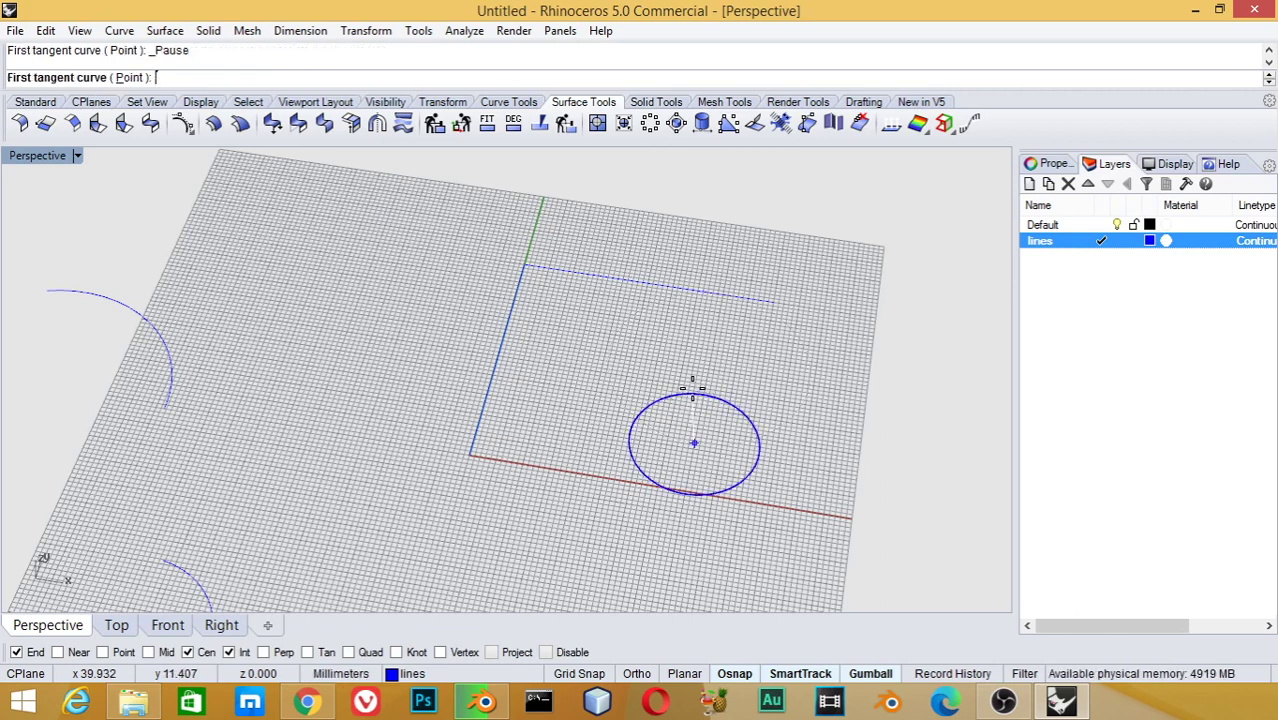
pyautogui.click(694, 393)
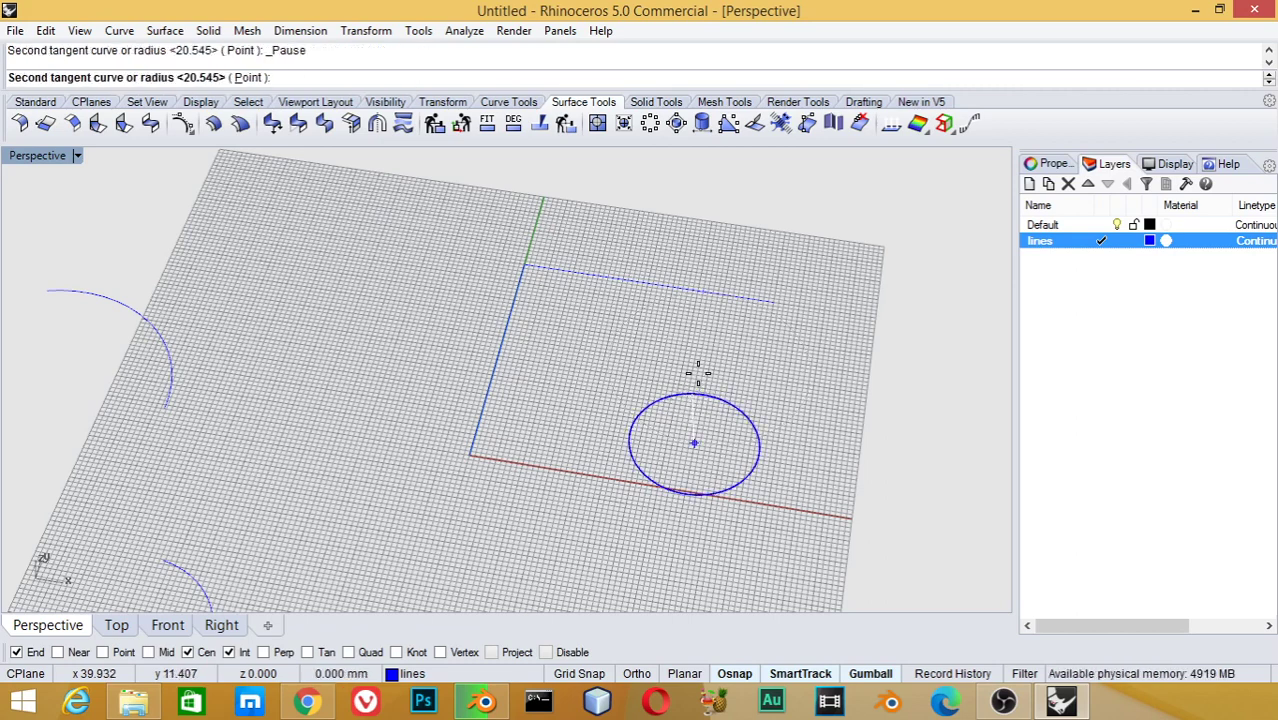
pyautogui.click(741, 297)
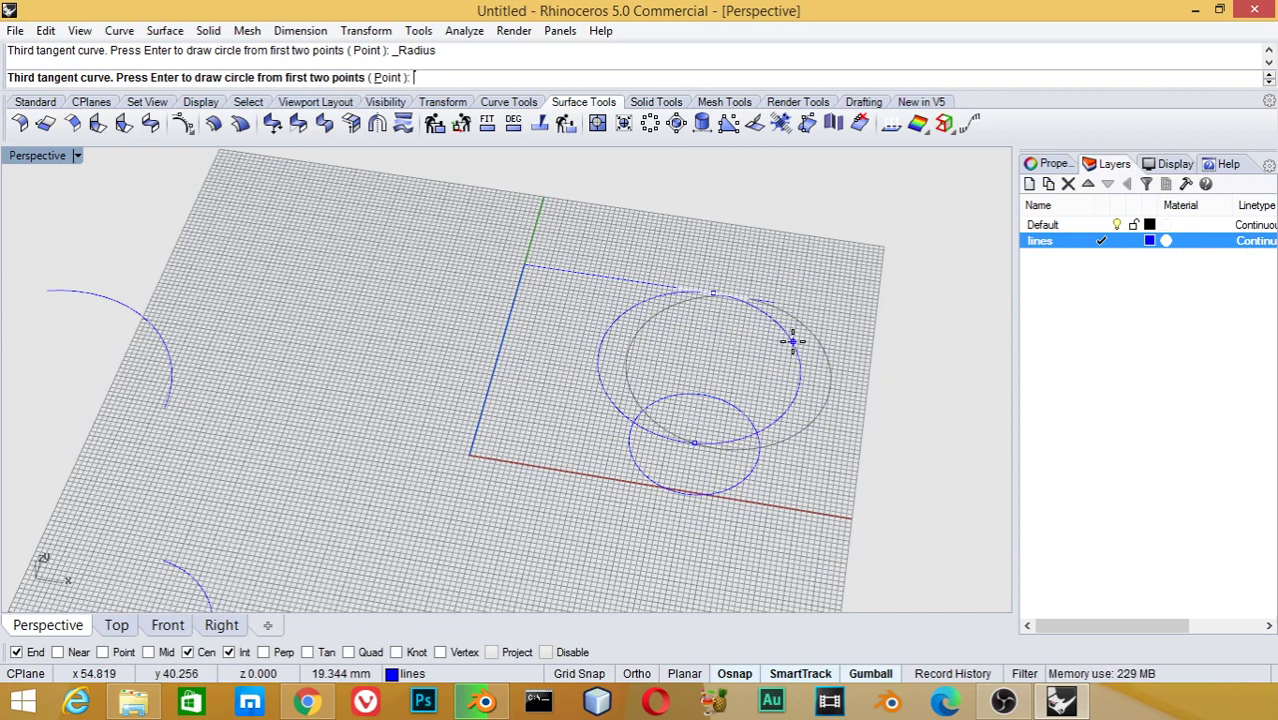
pyautogui.press('Escape')
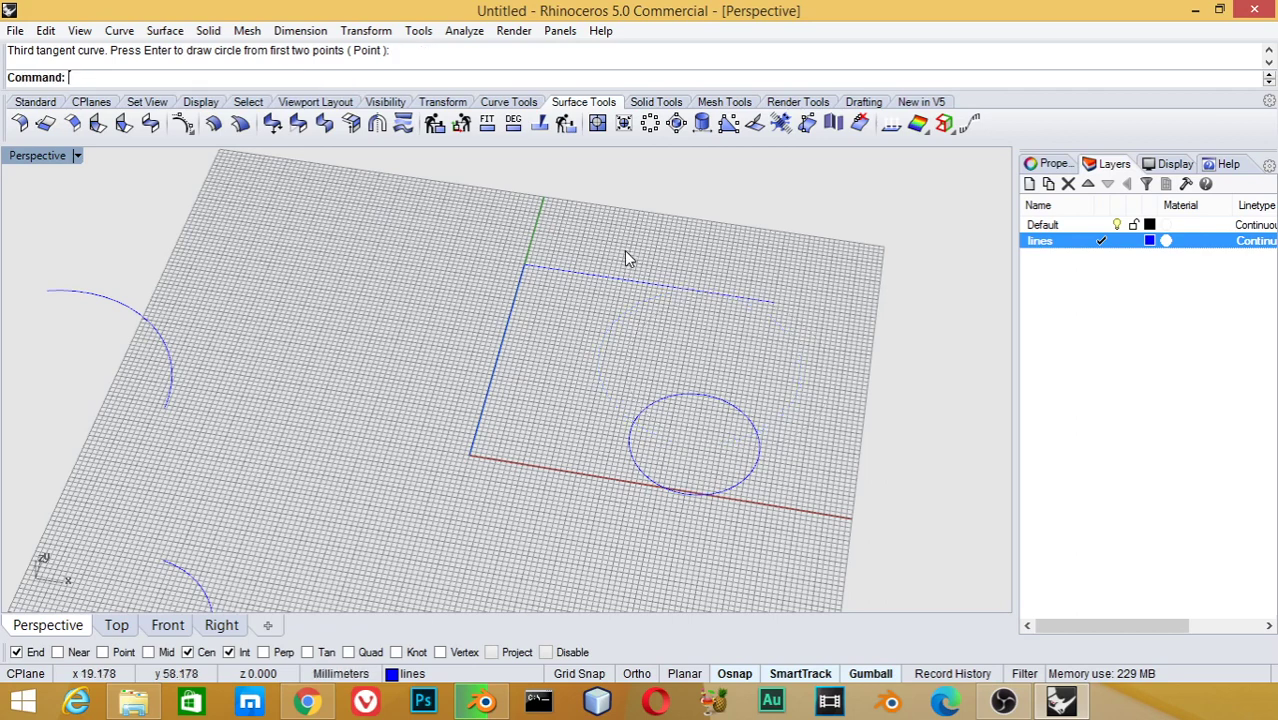
# Join the rectangle's top and left lines into one open curve and deselect it
pyautogui.click(555, 278)
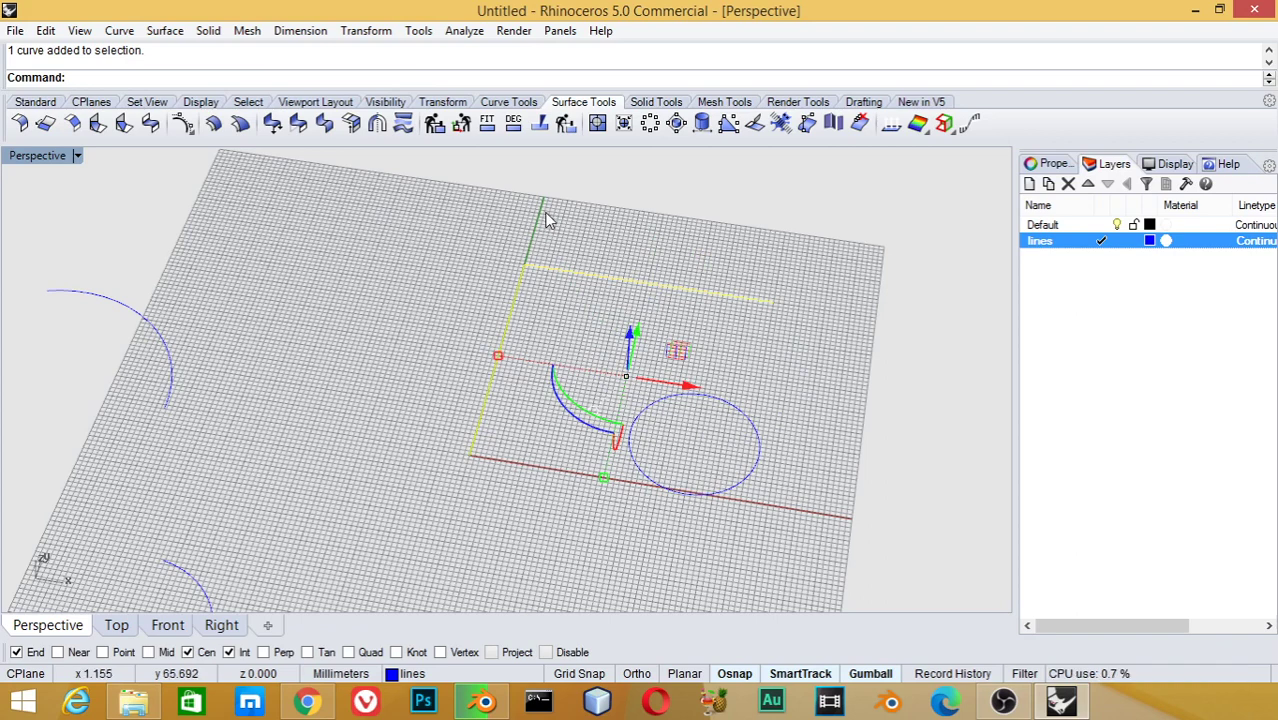
pyautogui.hotkey('ctrl', 's')
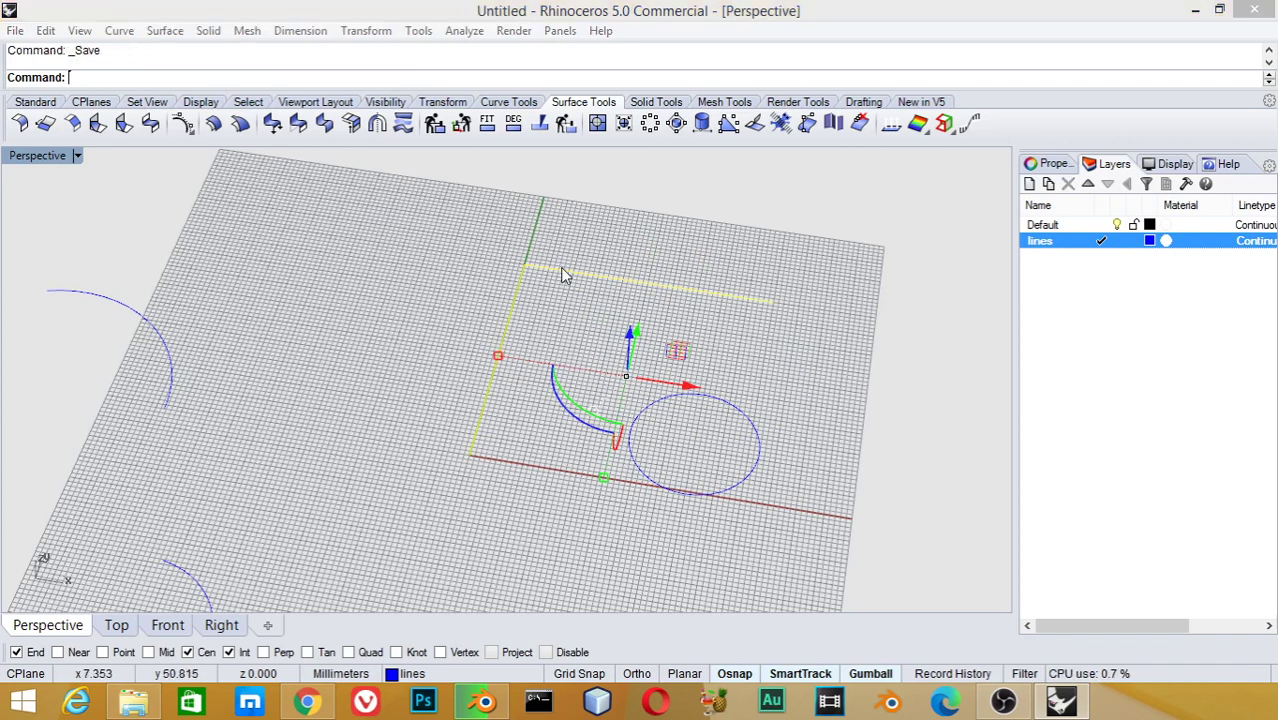
pyautogui.click(866, 562)
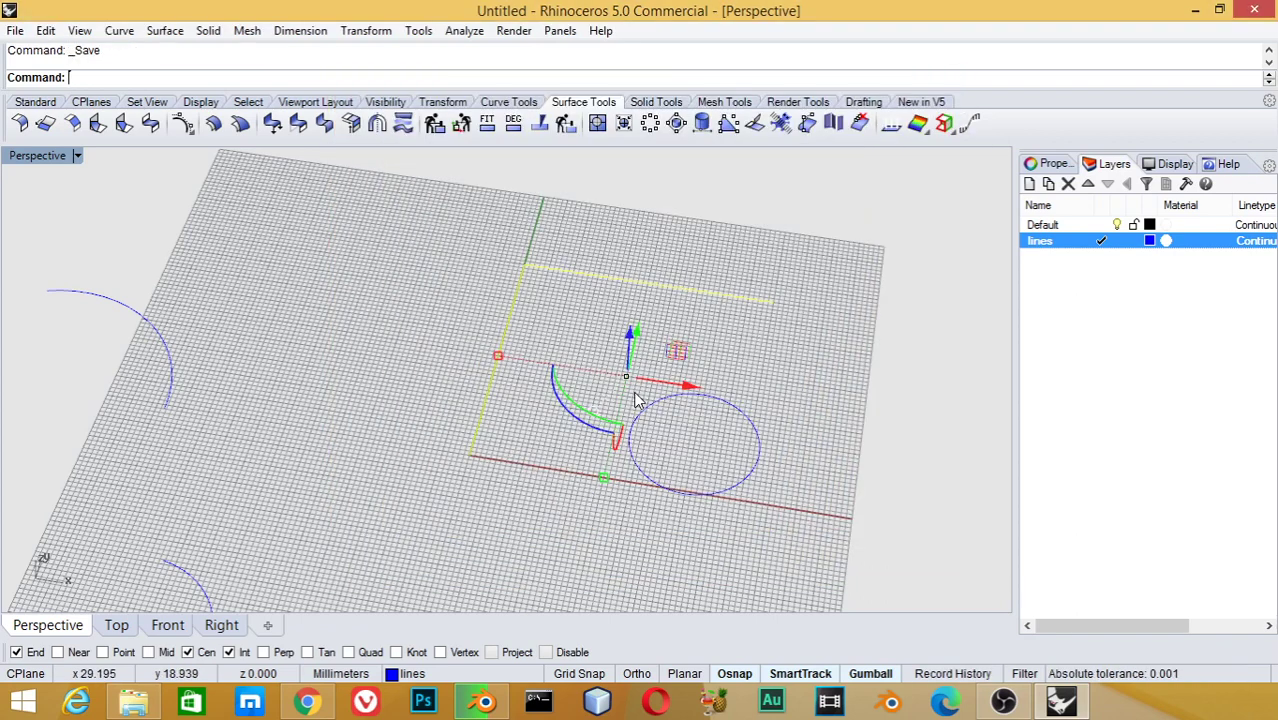
pyautogui.middleClick(598, 324)
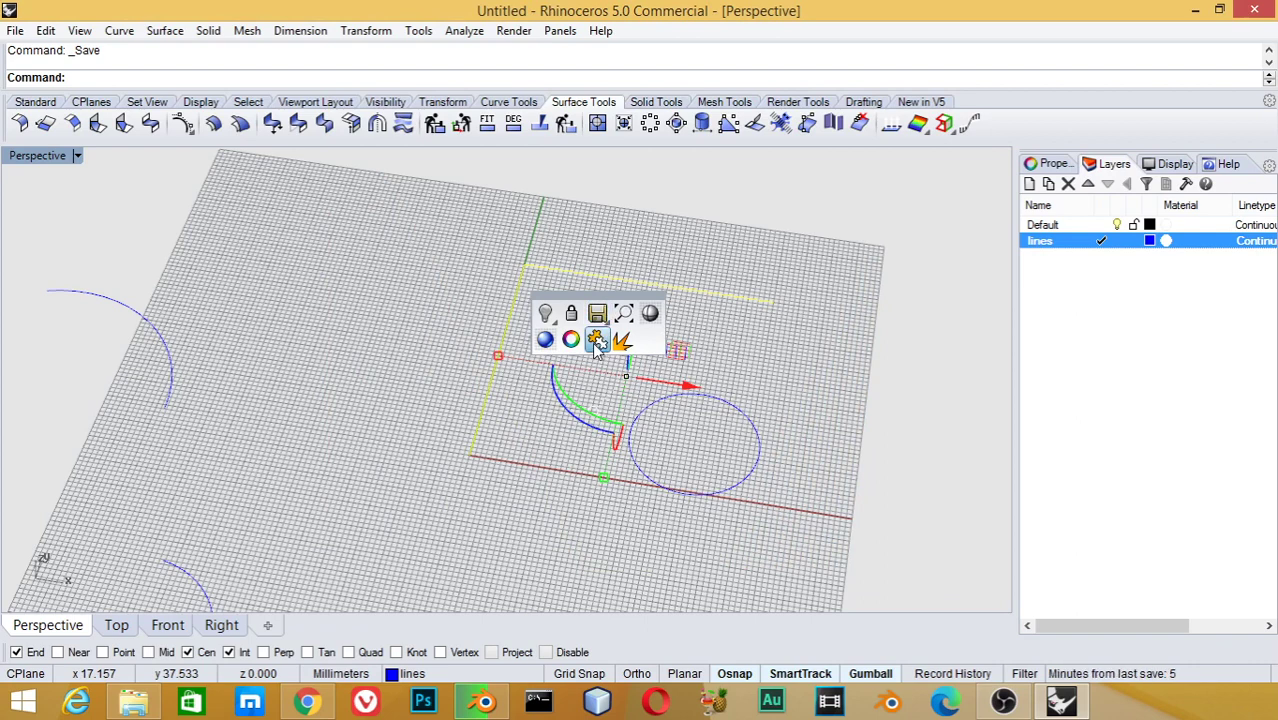
pyautogui.click(598, 342)
pyautogui.click(603, 320)
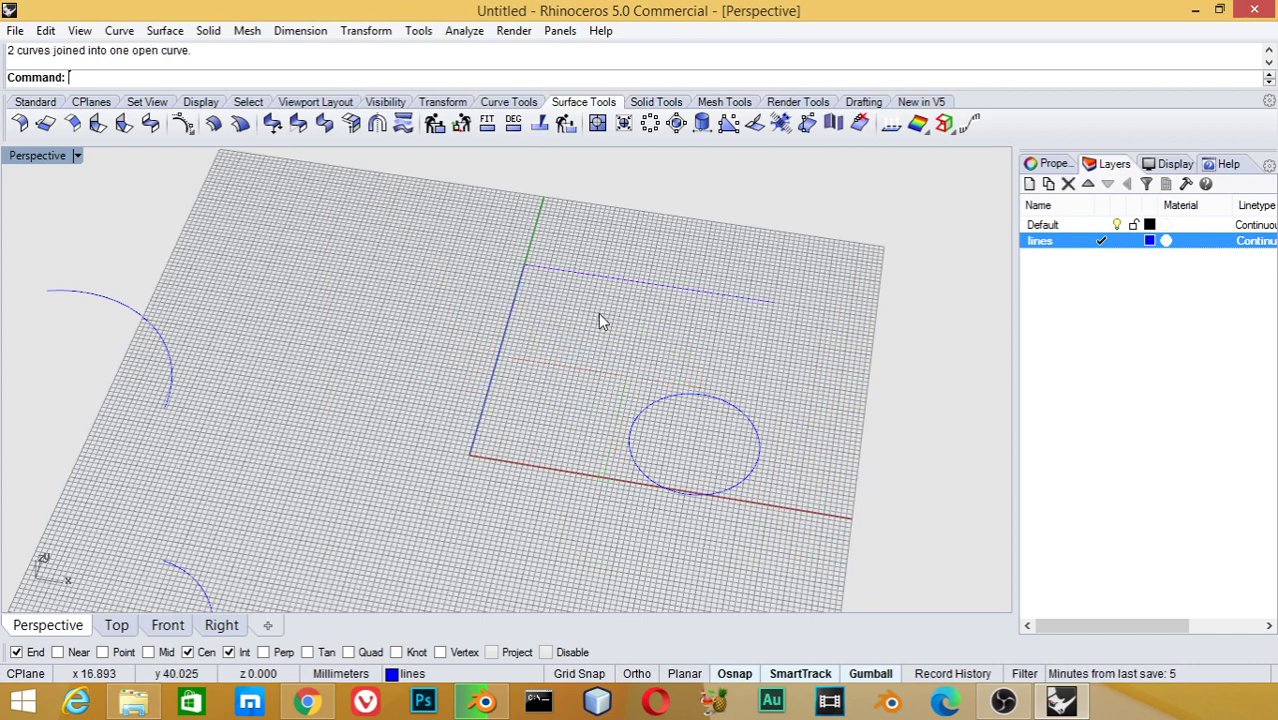
pyautogui.click(603, 281)
pyautogui.press('Escape')
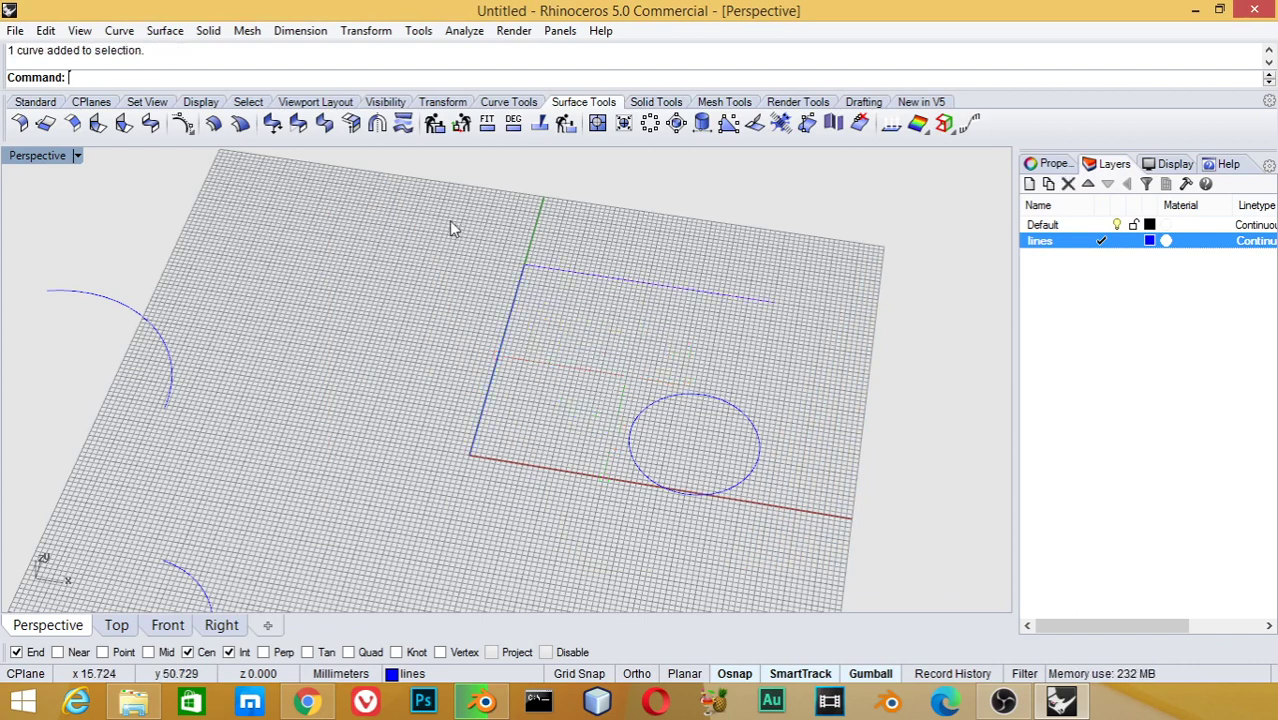
# Draw a radius-20 arc tangent to the top line and the small circle, using Quad snap
pyautogui.click(120, 31)
pyautogui.moveTo(140, 230)
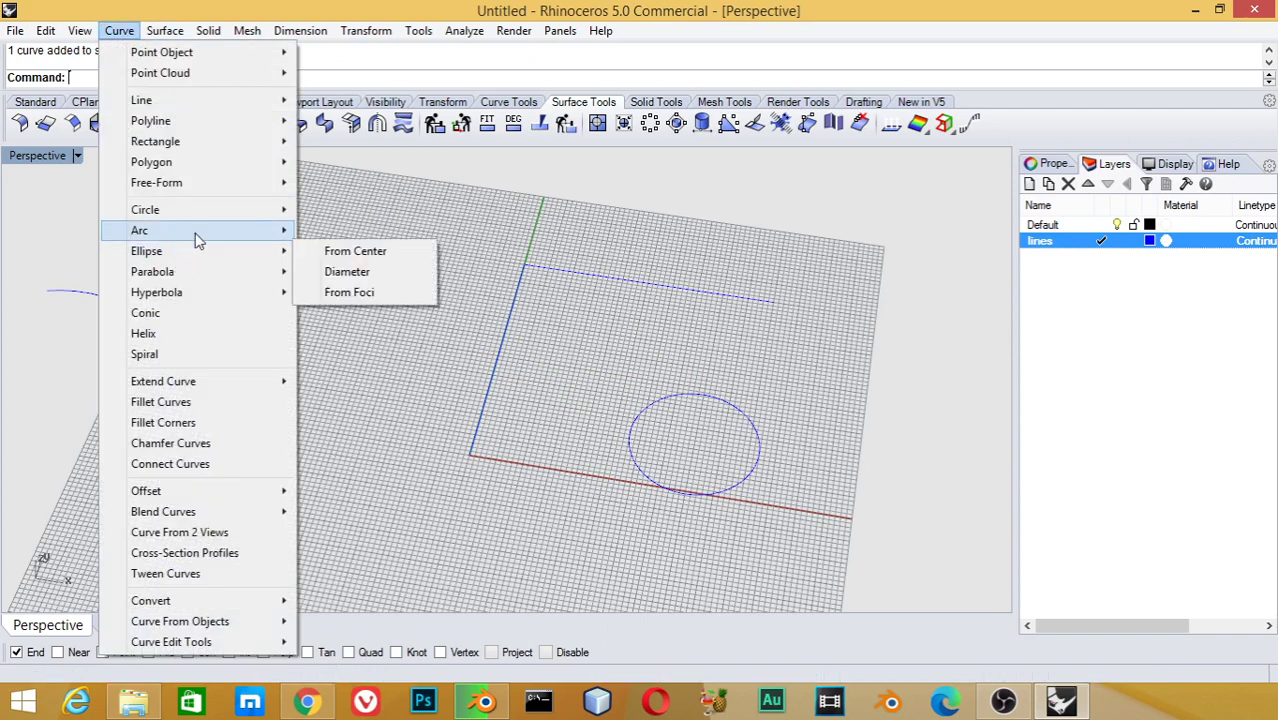
pyautogui.click(385, 336)
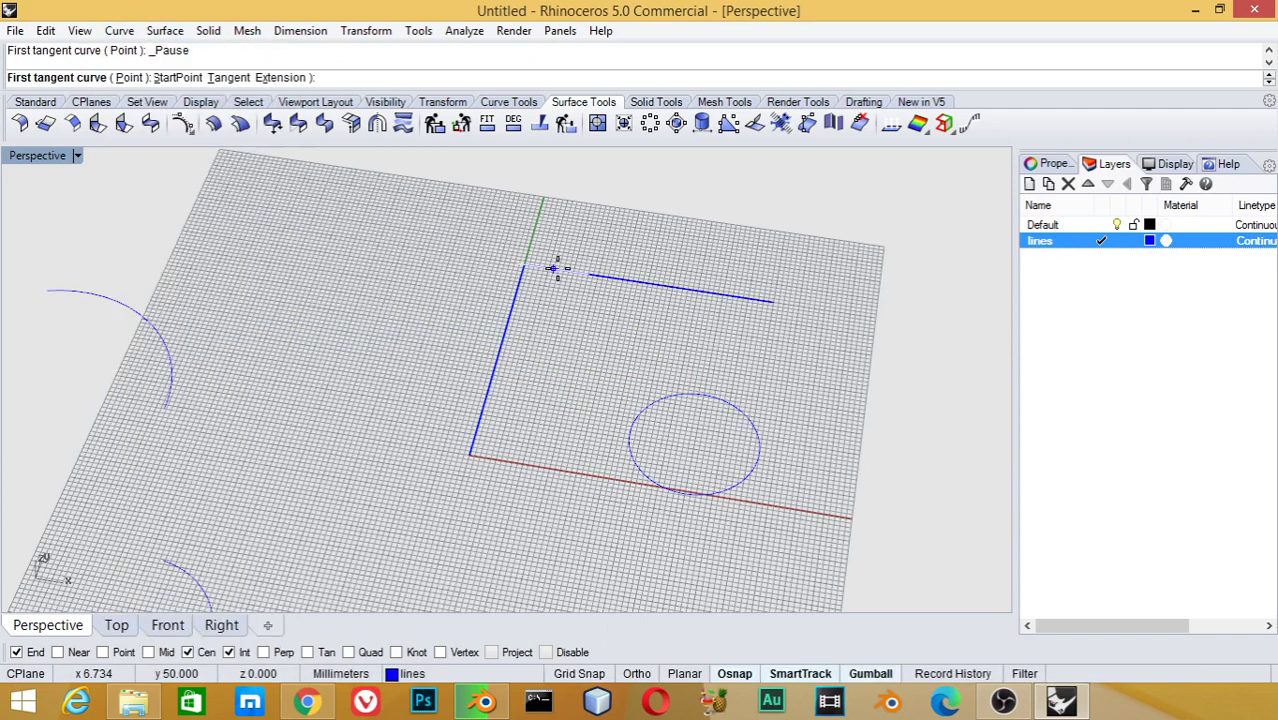
pyautogui.click(557, 269)
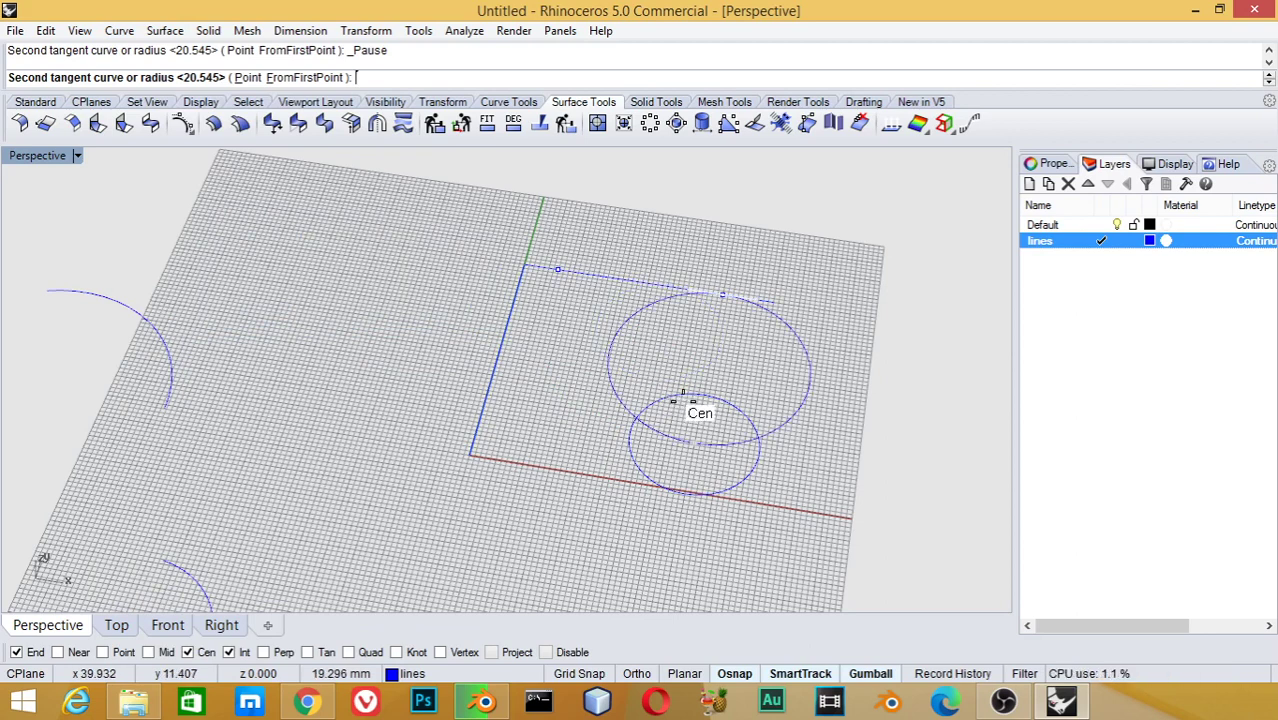
pyautogui.click(683, 390)
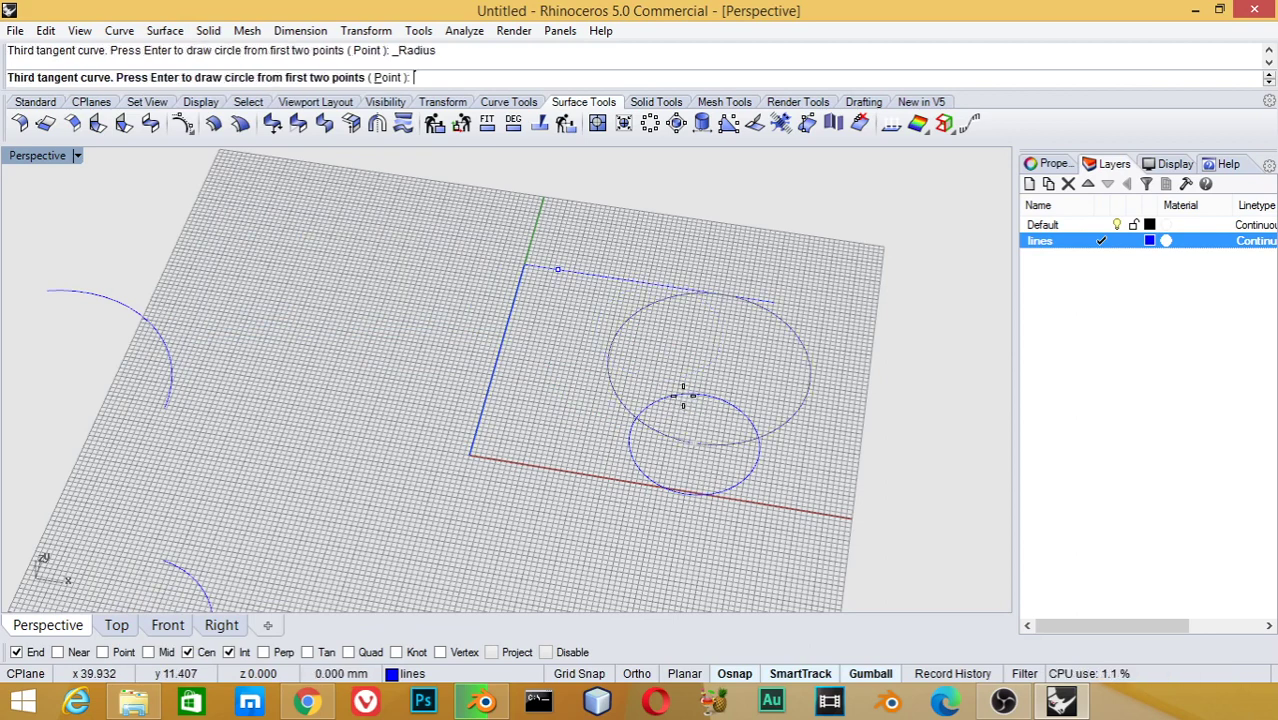
pyautogui.press('Escape')
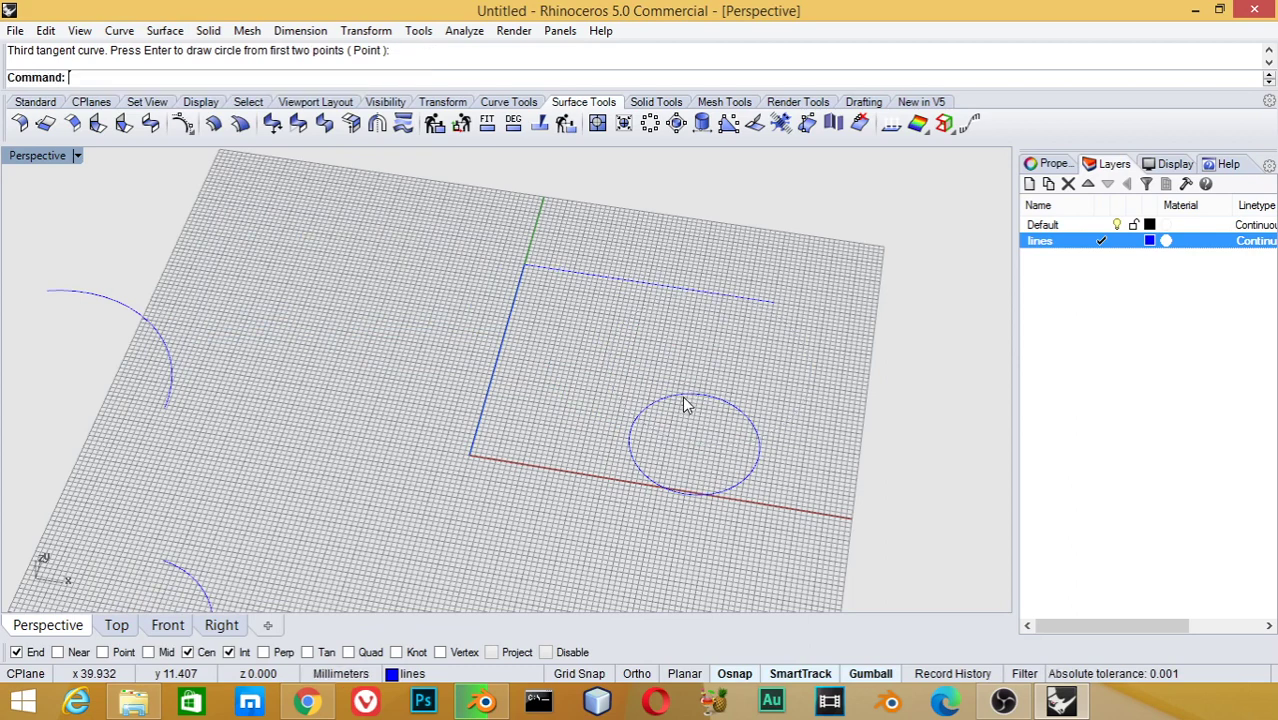
pyautogui.press('Return')
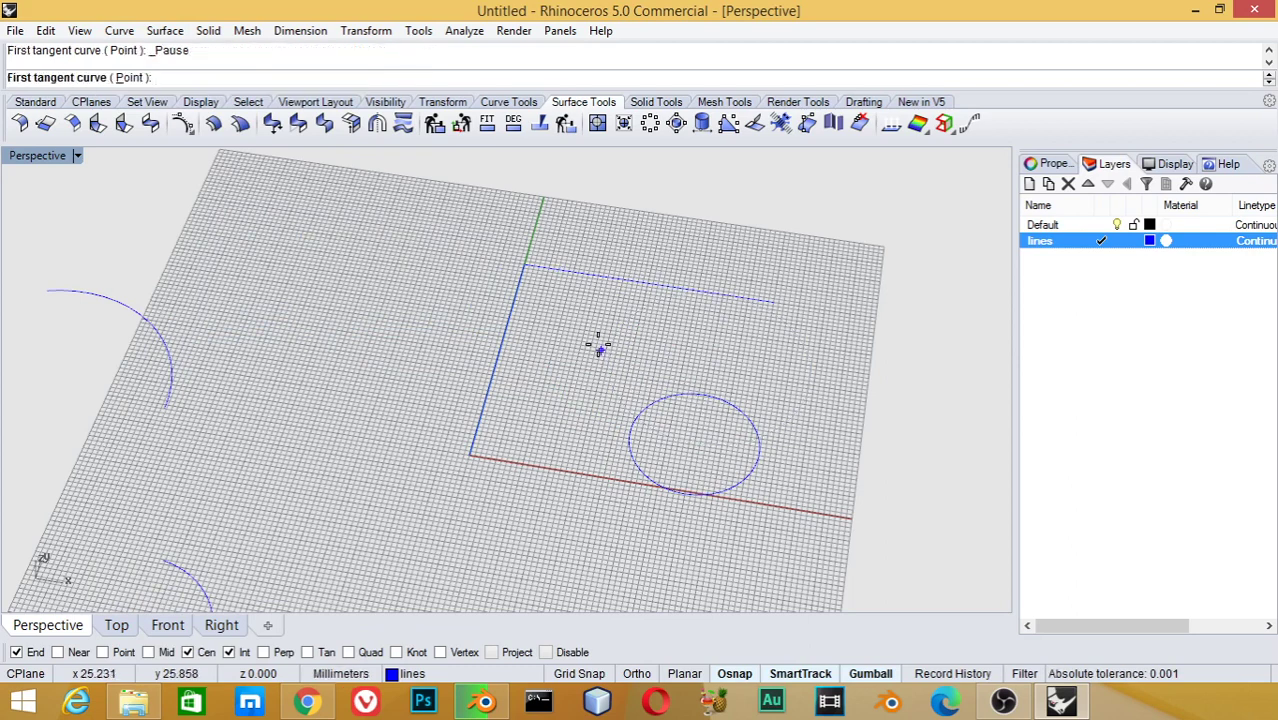
pyautogui.click(581, 274)
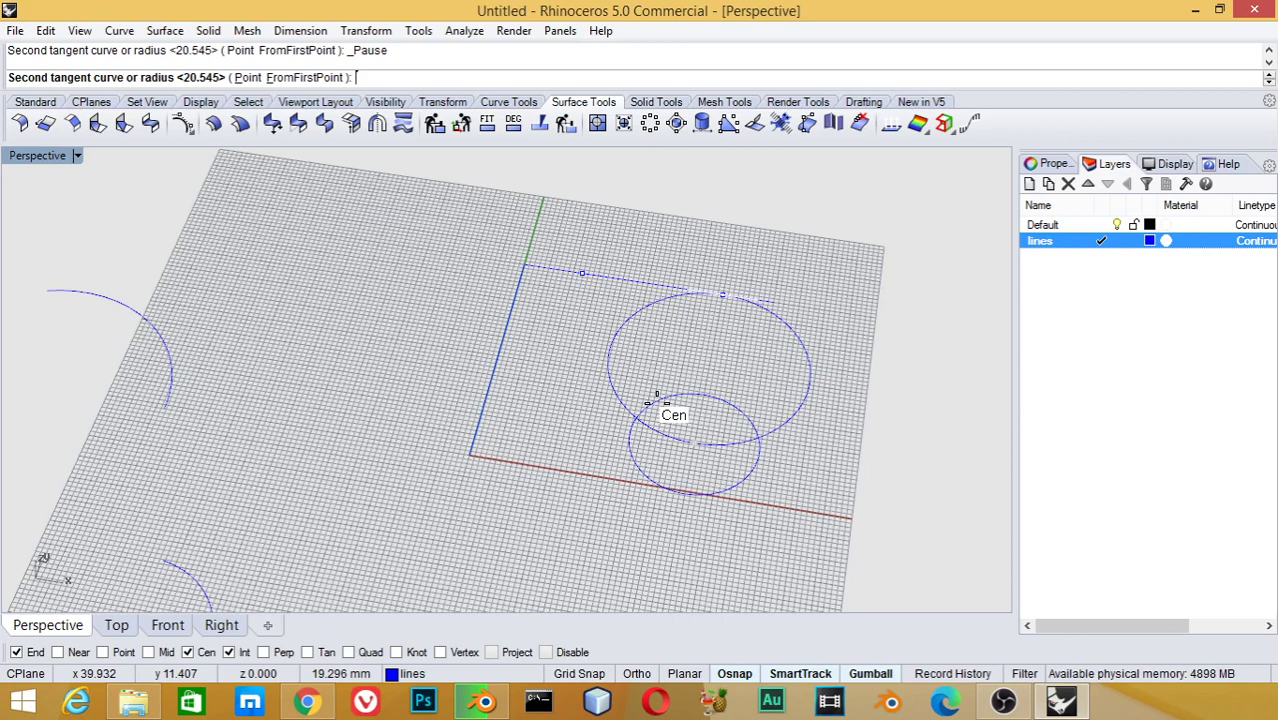
pyautogui.click(349, 652)
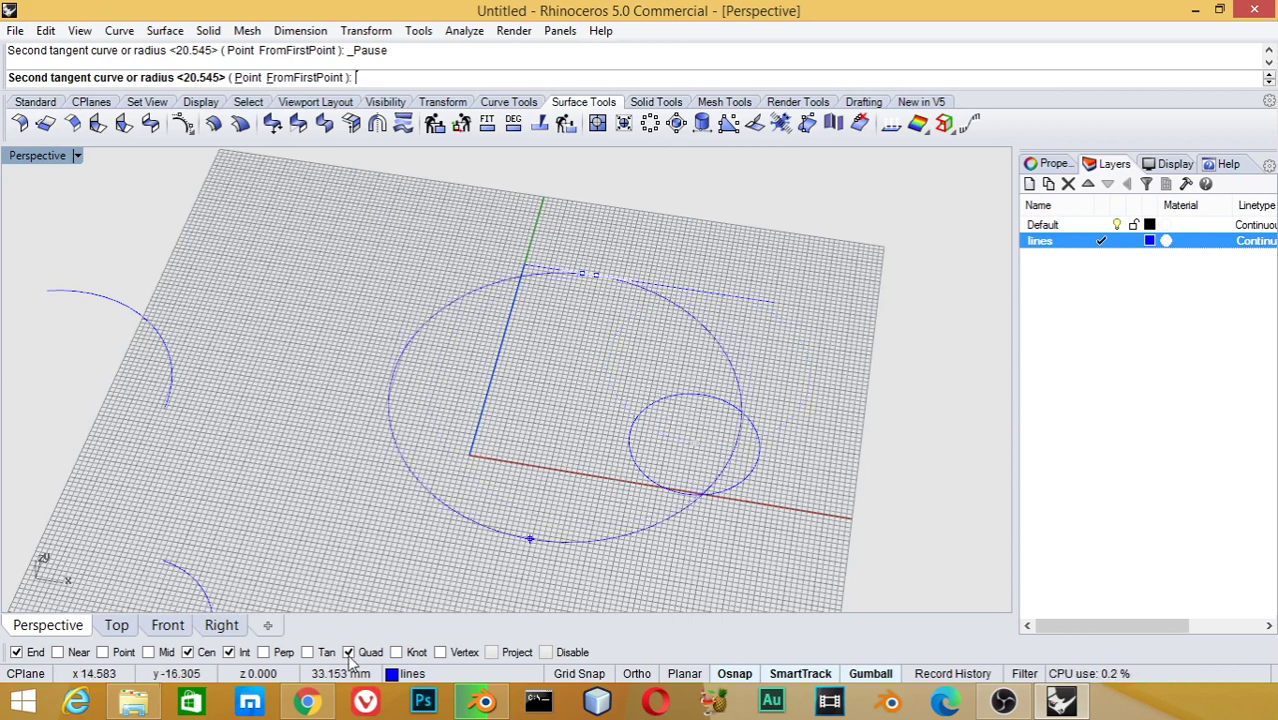
pyautogui.click(708, 390)
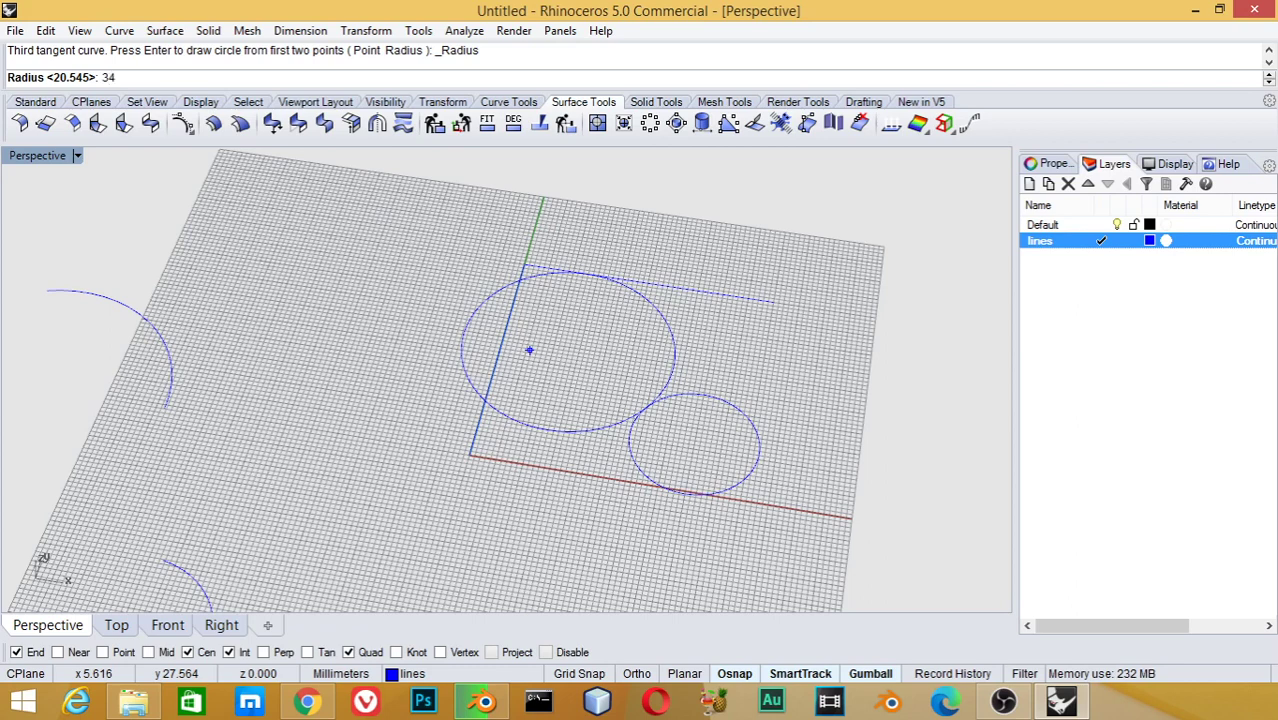
pyautogui.write('20')
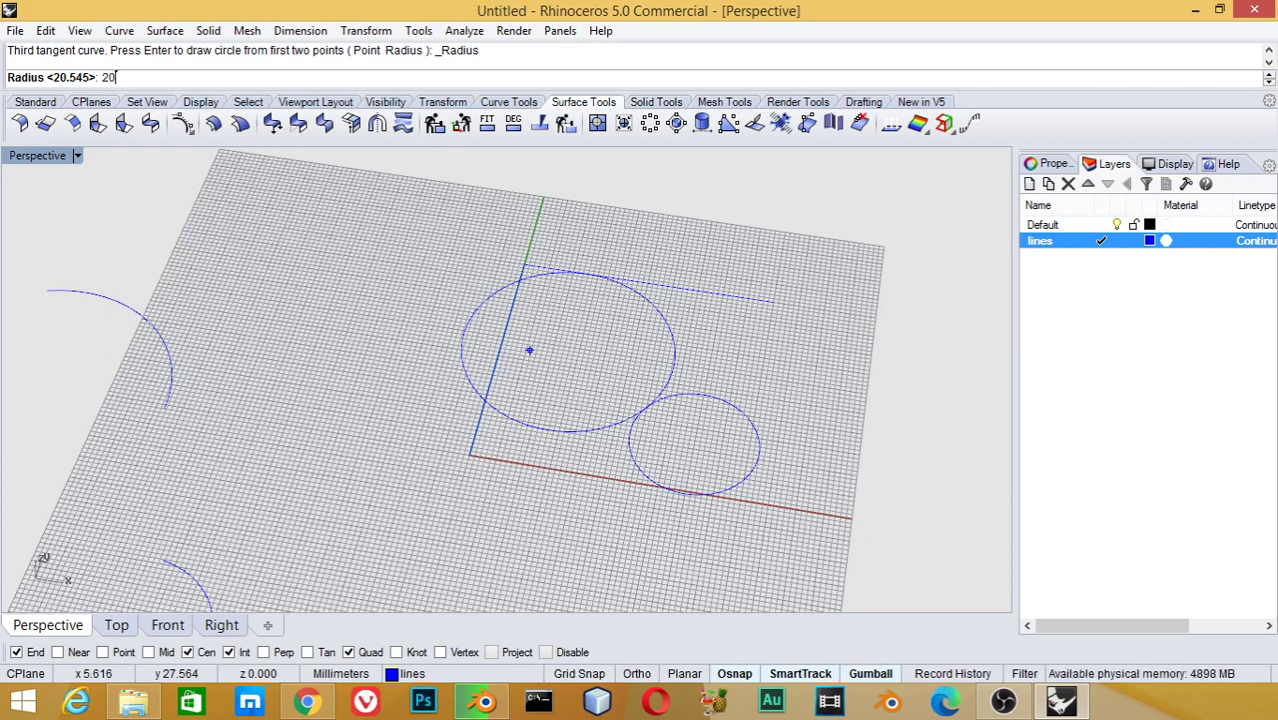
pyautogui.press('Return')
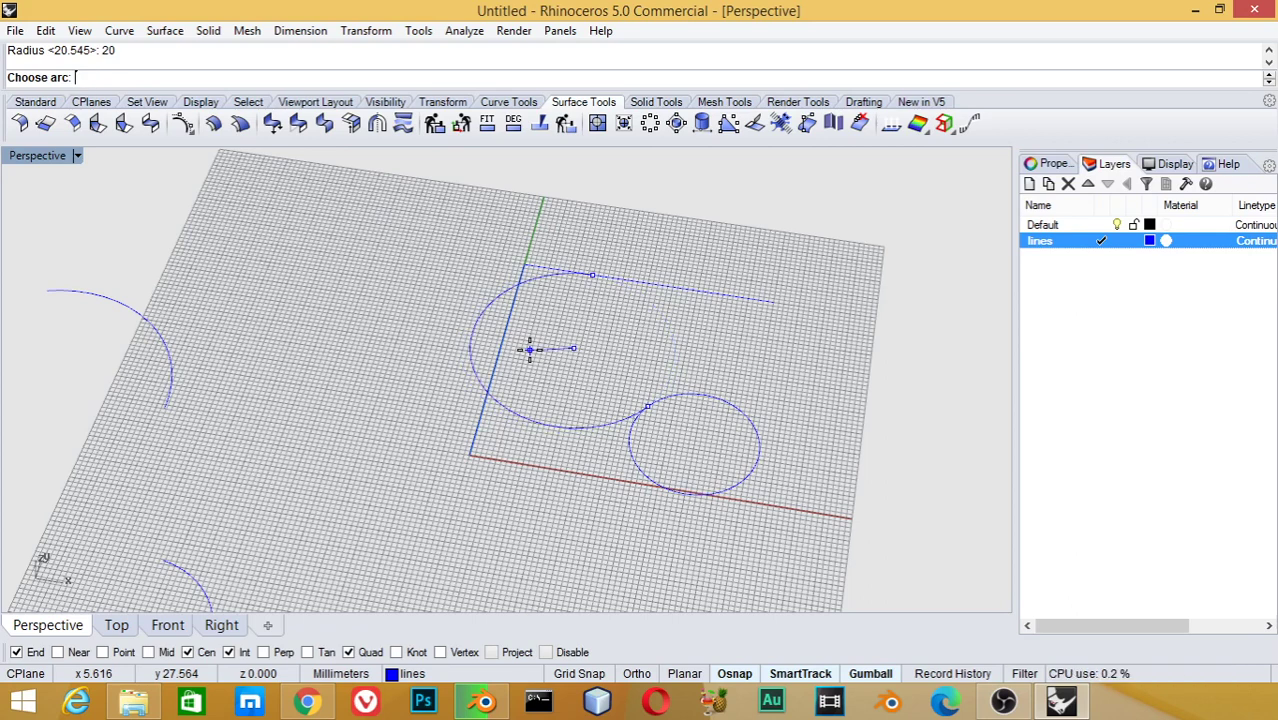
pyautogui.click(762, 332)
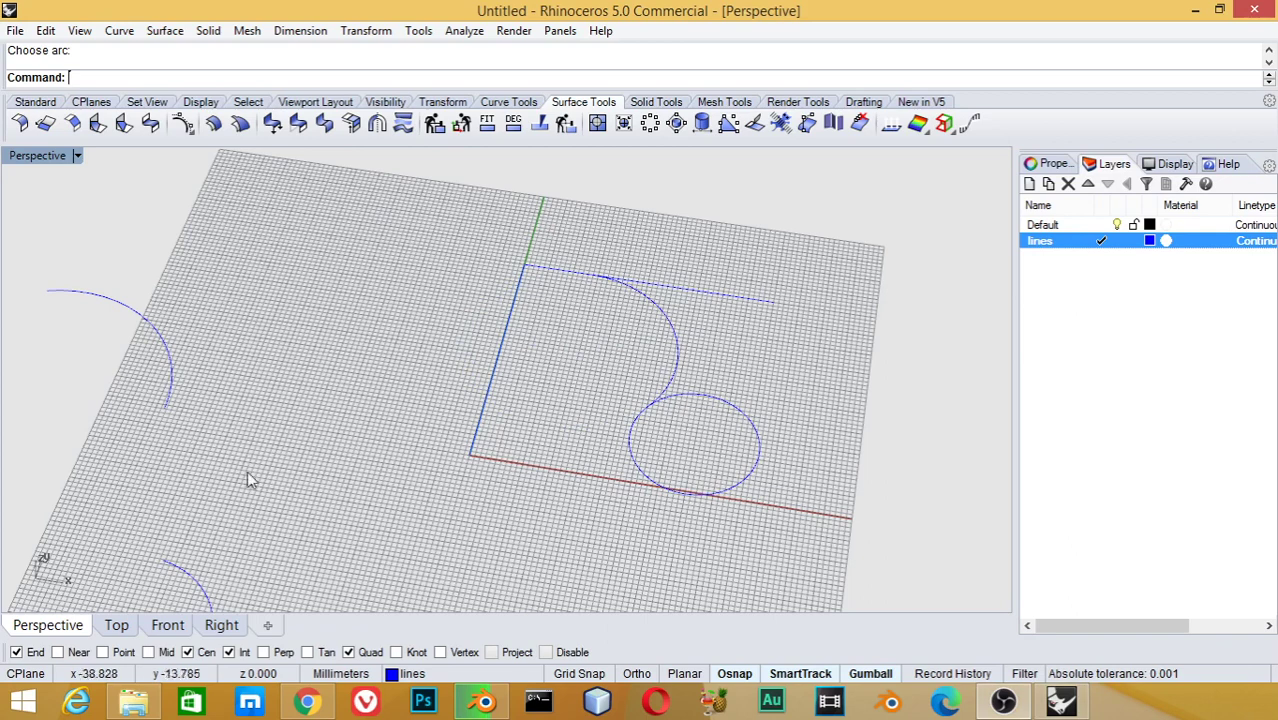
# Delete the radius-20 tangent arc
pyautogui.click(679, 349)
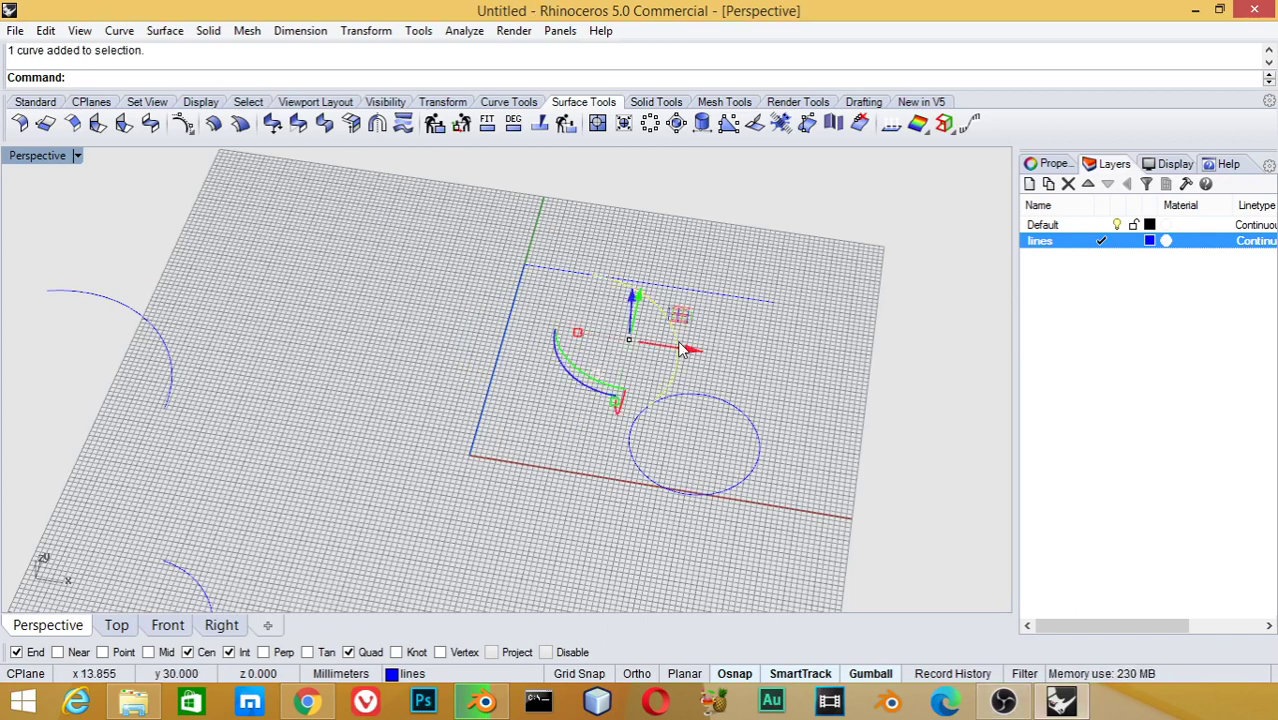
pyautogui.write('ea')
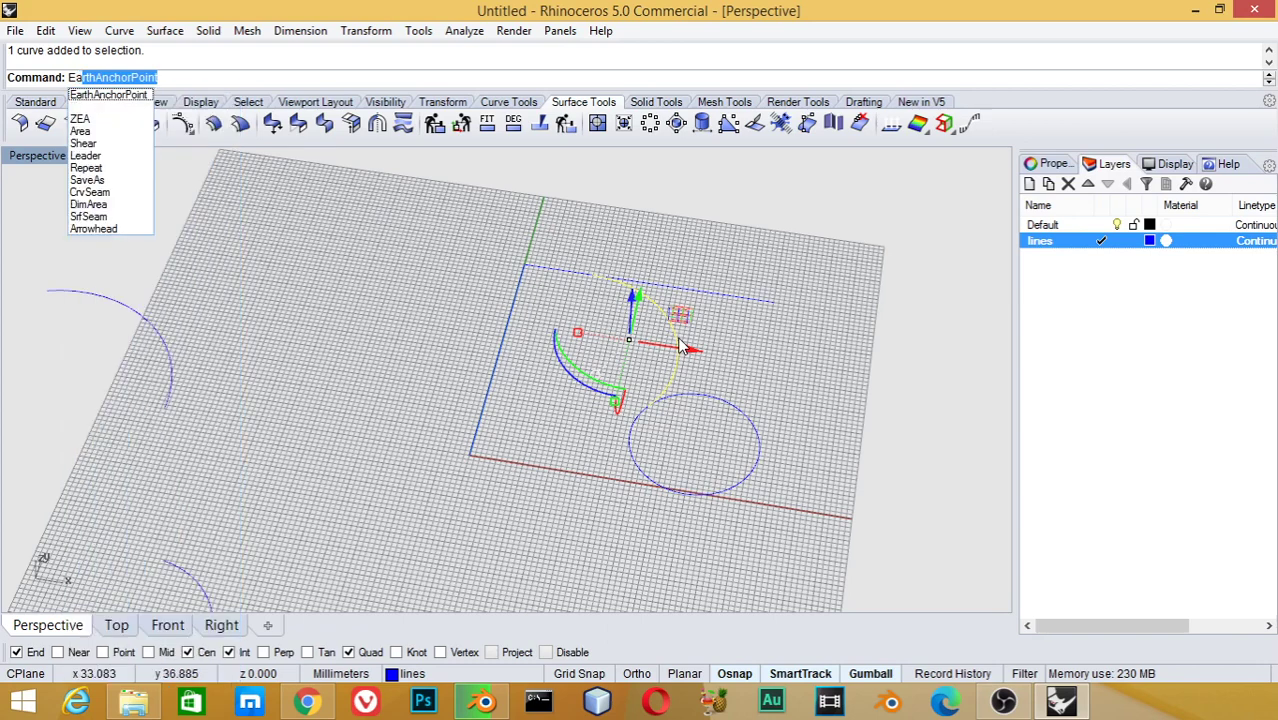
pyautogui.write('rase')
pyautogui.press('BackSpace')
pyautogui.press('BackSpace')
pyautogui.press('BackSpace')
pyautogui.press('BackSpace')
pyautogui.press('BackSpace')
pyautogui.write('r')
pyautogui.press('BackSpace')
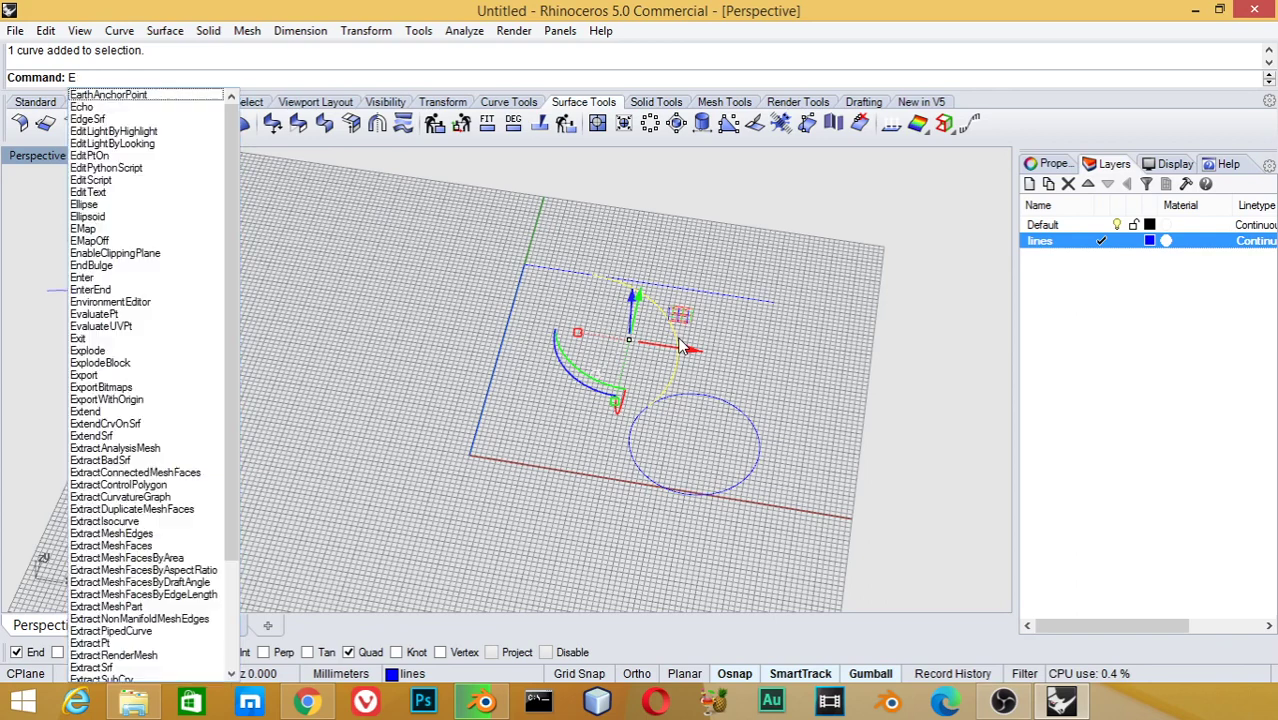
pyautogui.write('a')
pyautogui.press('BackSpace')
pyautogui.press('BackSpace')
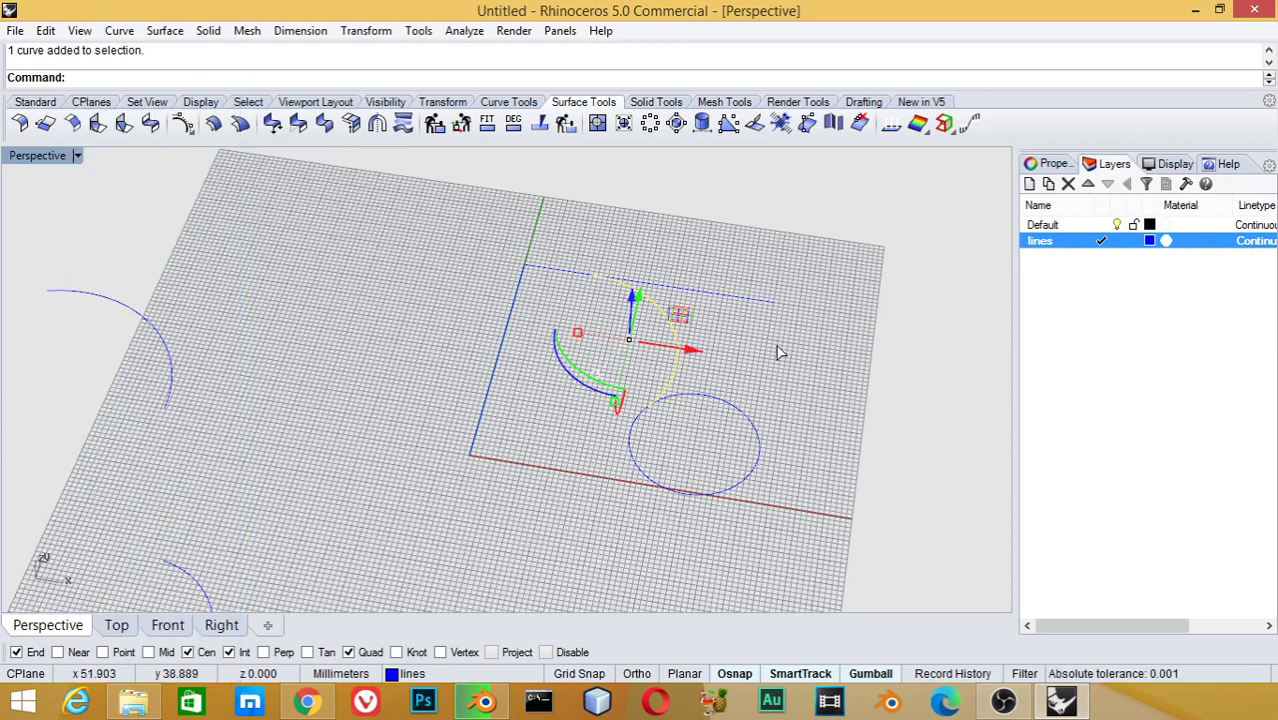
pyautogui.press('Delete')
# Draw a radius-15 arc tangent to the small circle and the upper line
pyautogui.click(120, 32)
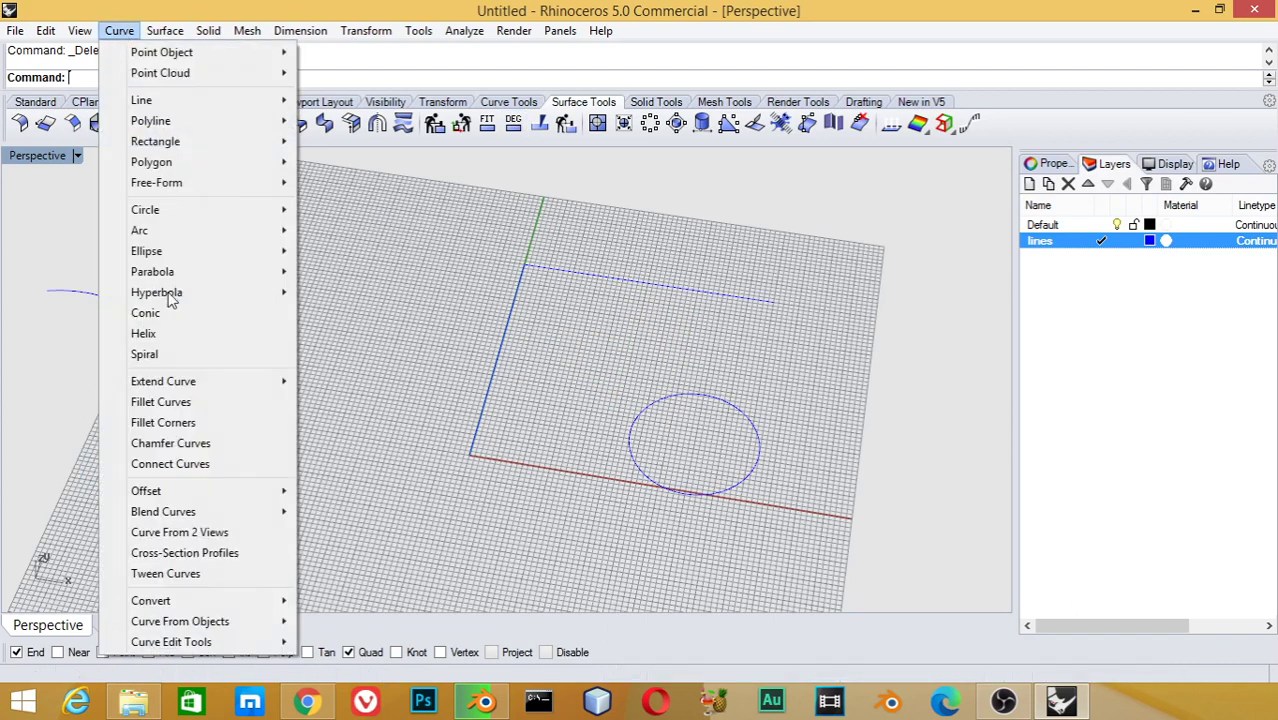
pyautogui.moveTo(139, 230)
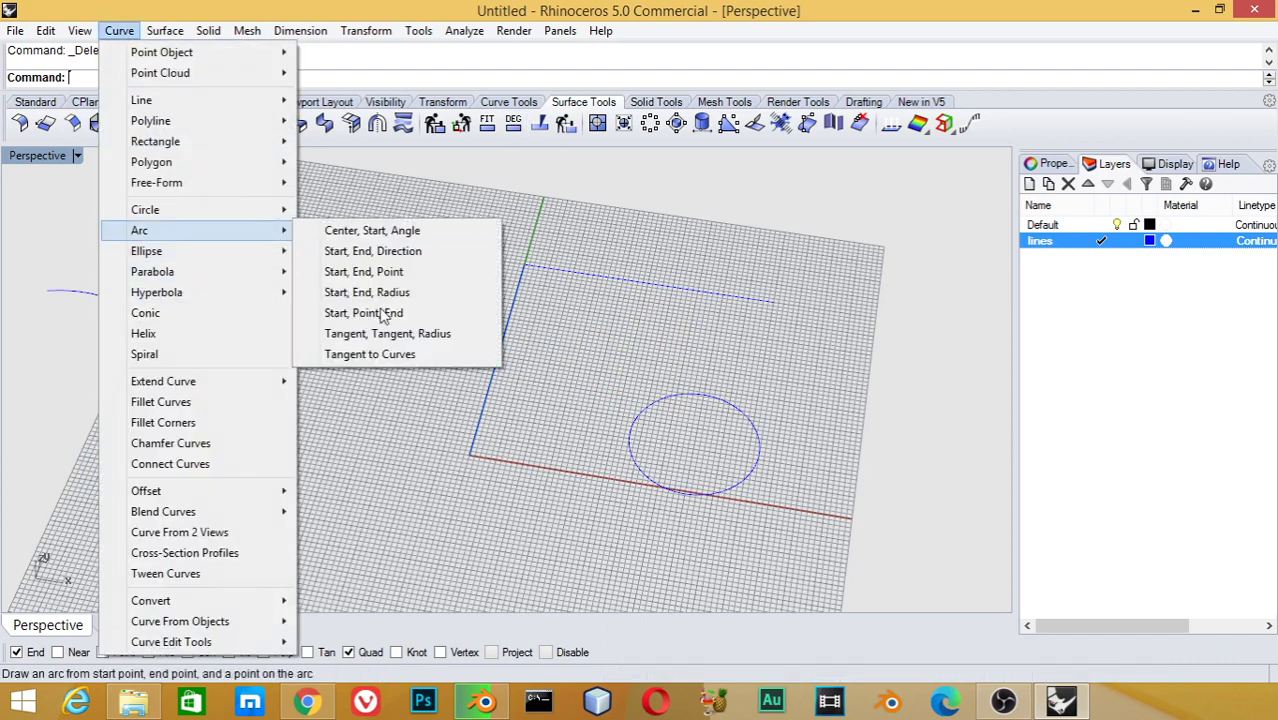
pyautogui.click(398, 343)
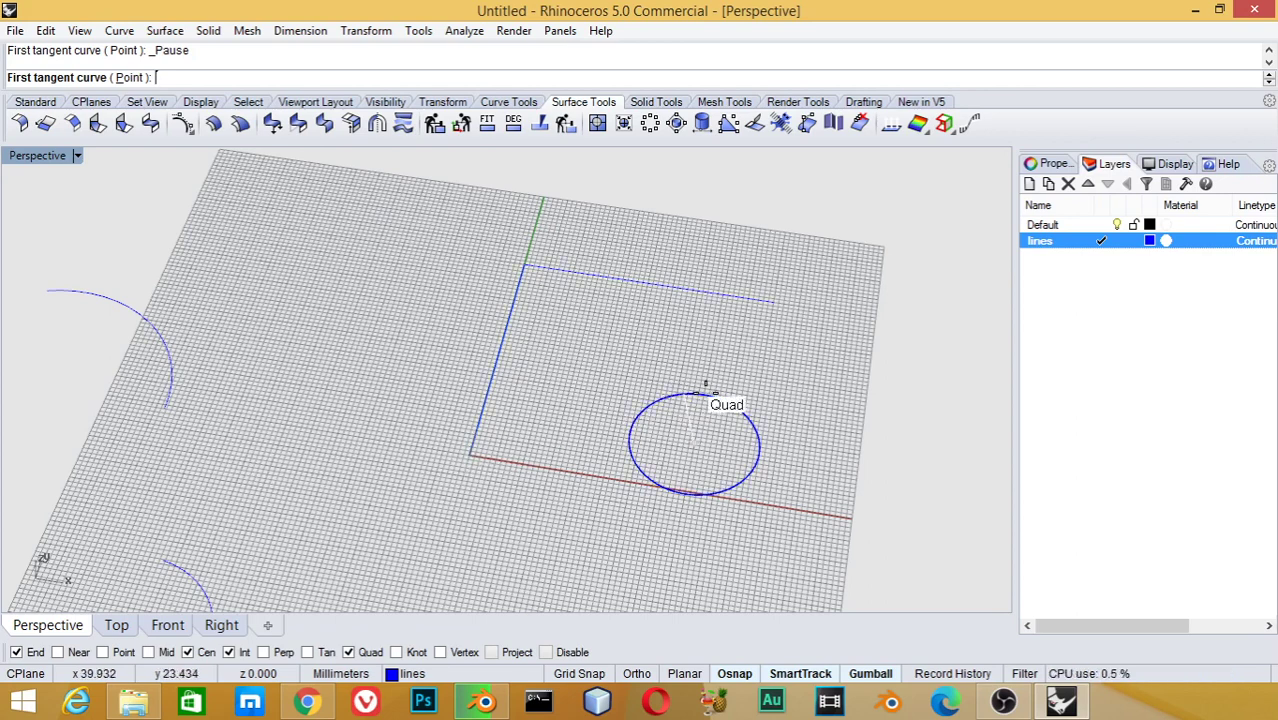
pyautogui.click(700, 395)
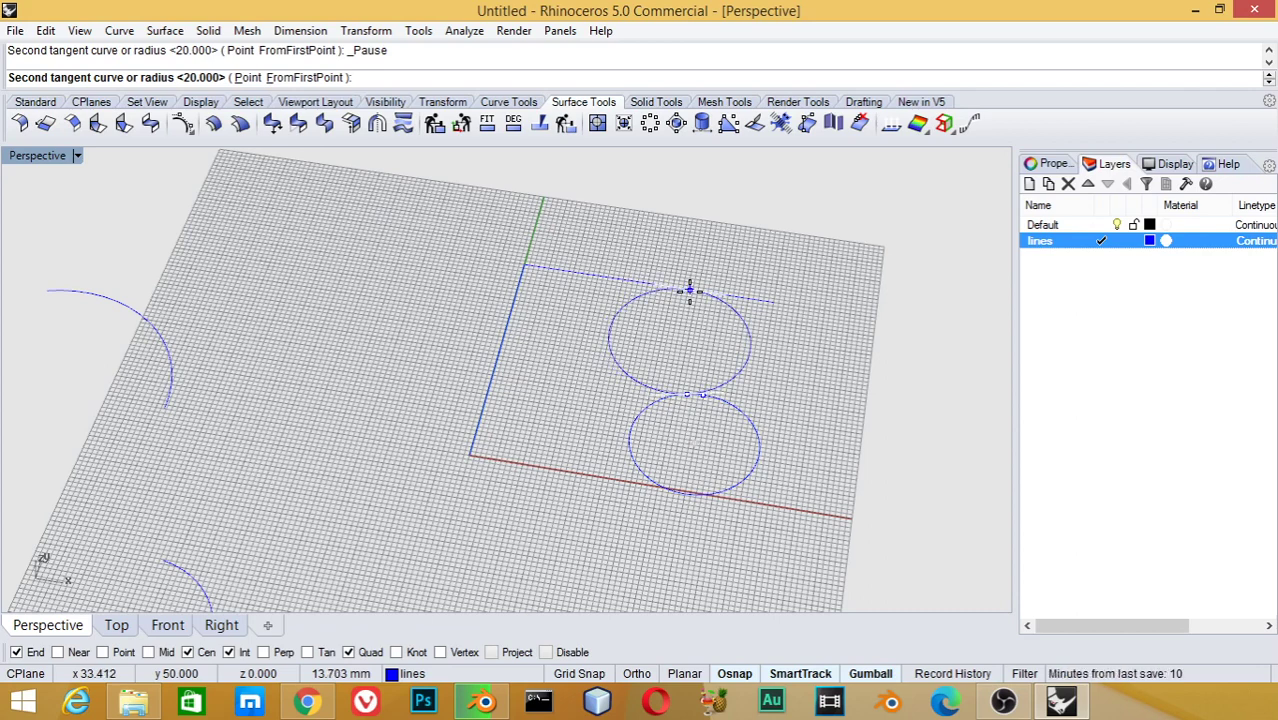
pyautogui.click(689, 290)
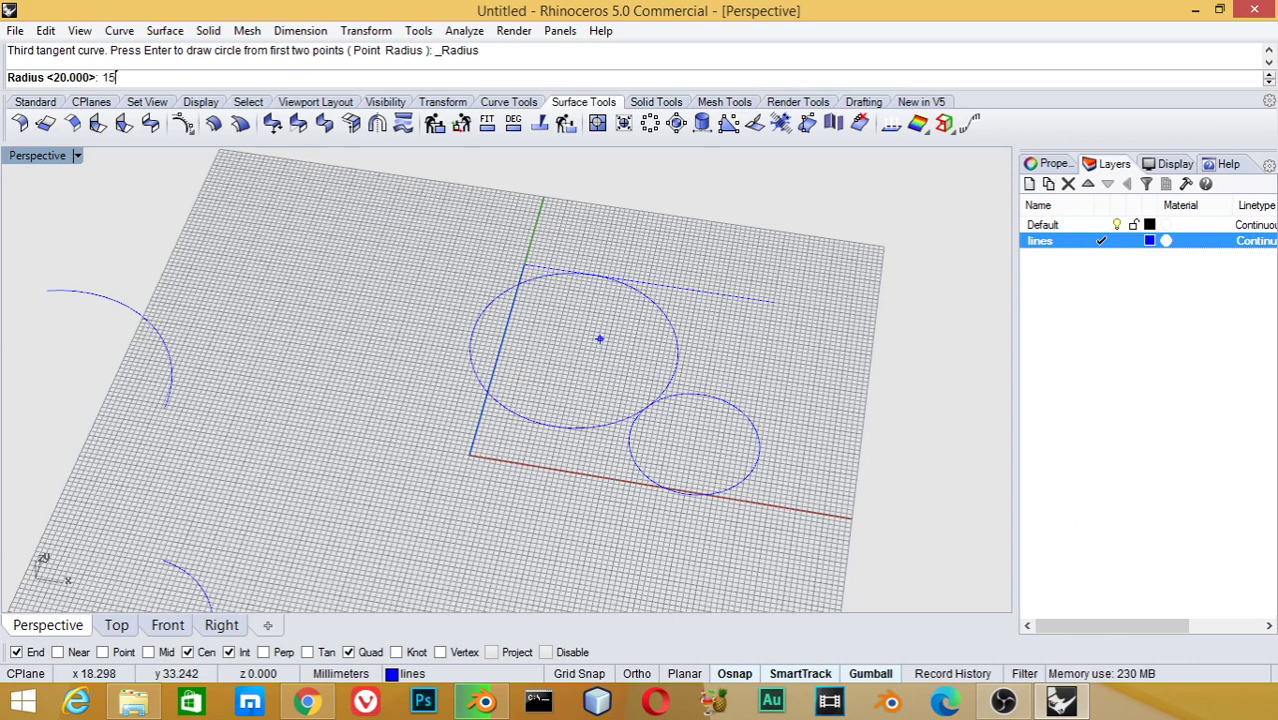
pyautogui.press('Return')
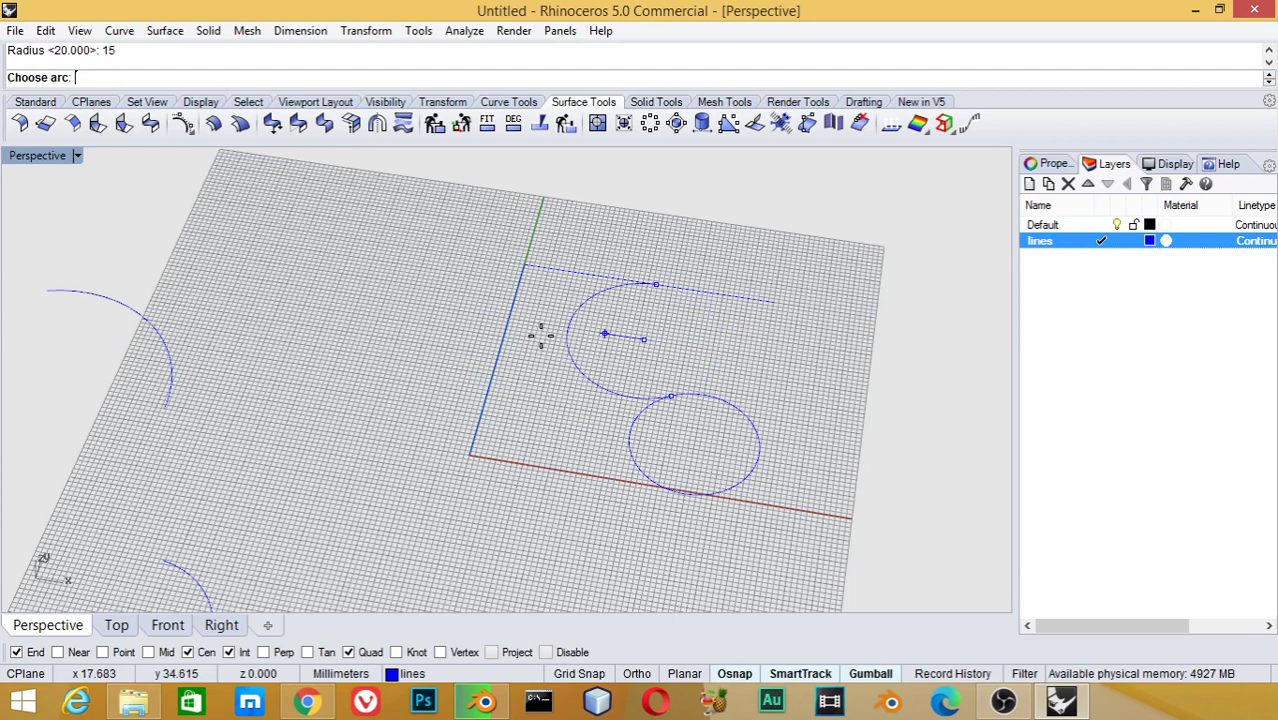
pyautogui.click(562, 370)
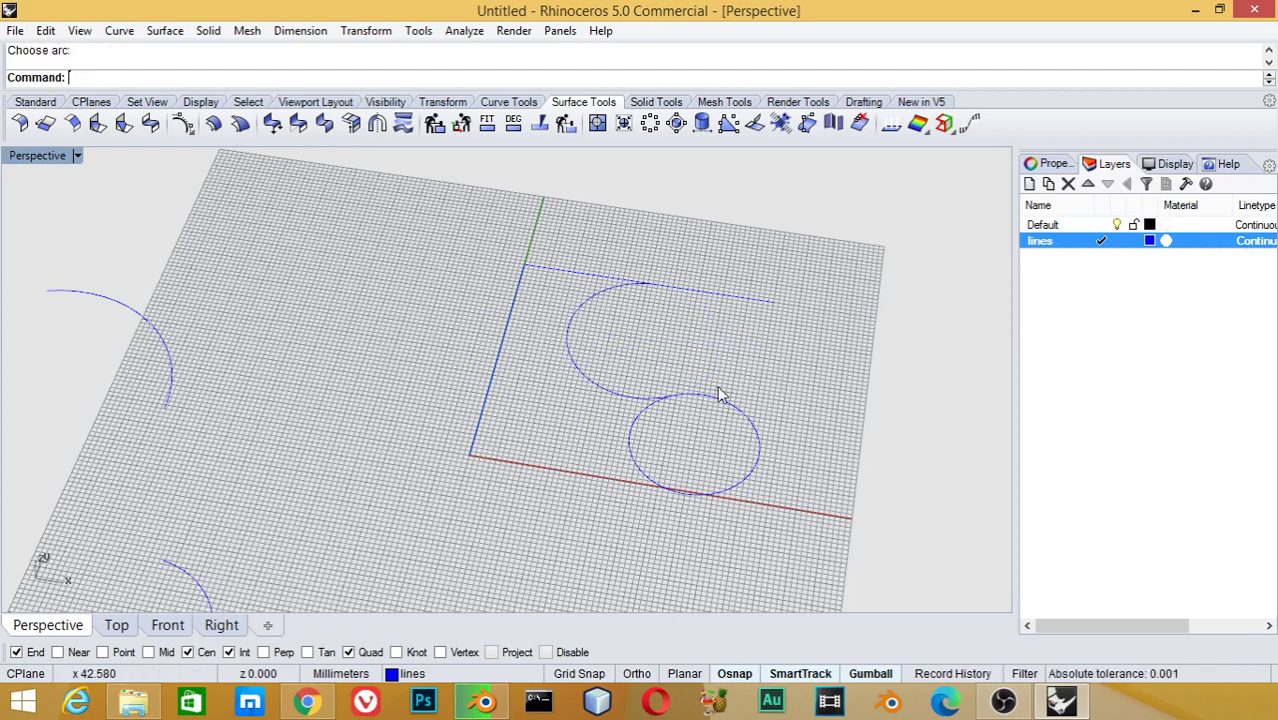
pyautogui.click(597, 386)
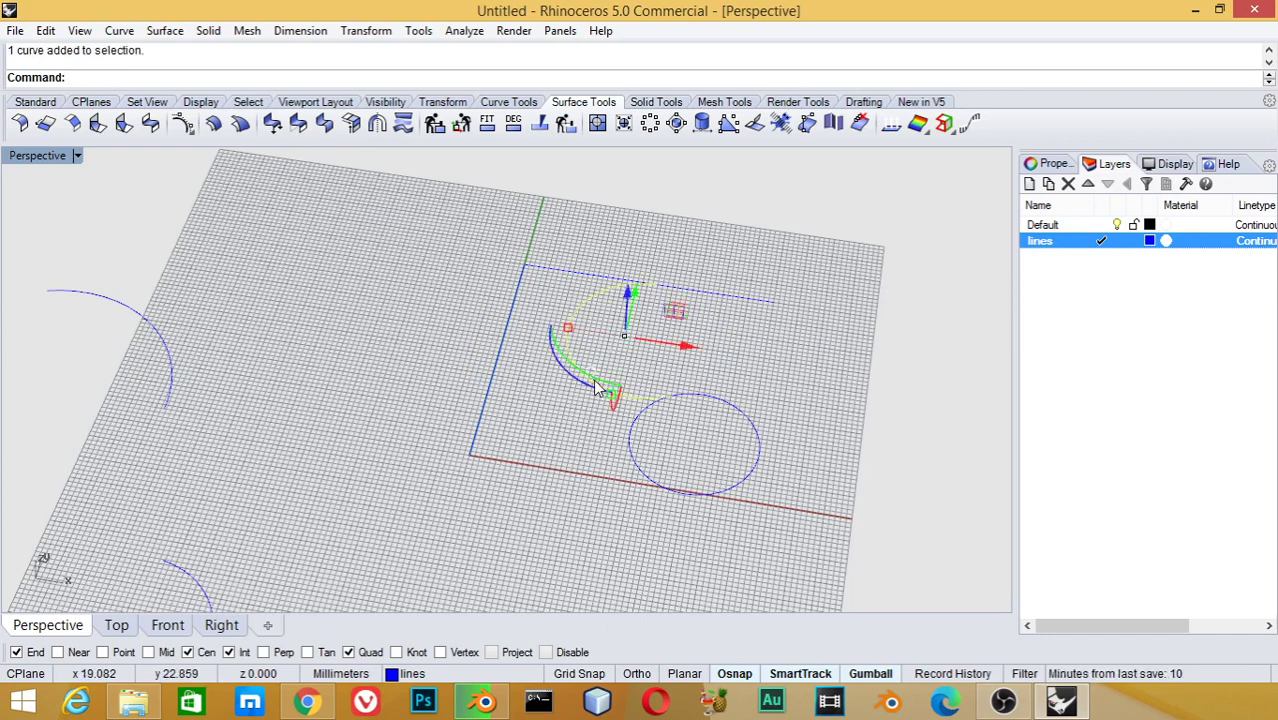
# Delete the radius-15 arc, show viewport properties, and pan left to free space beside the circle
pyautogui.press('Delete')
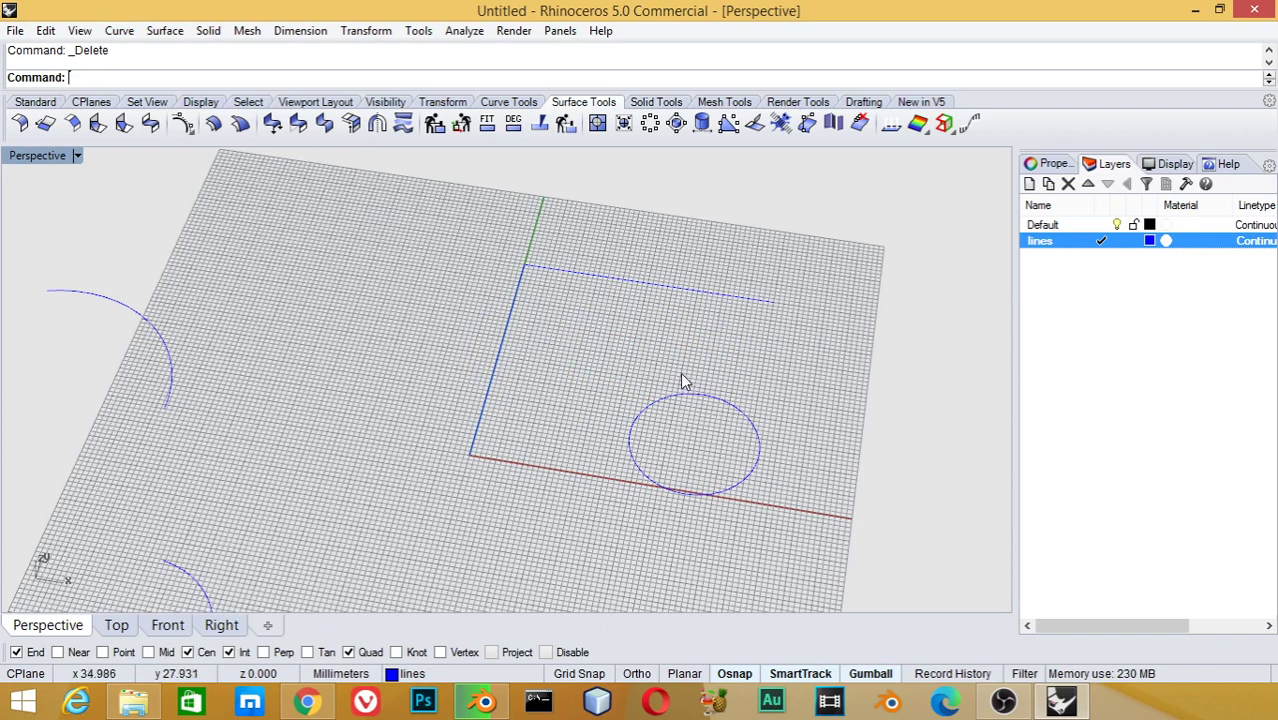
pyautogui.middleClick(626, 284)
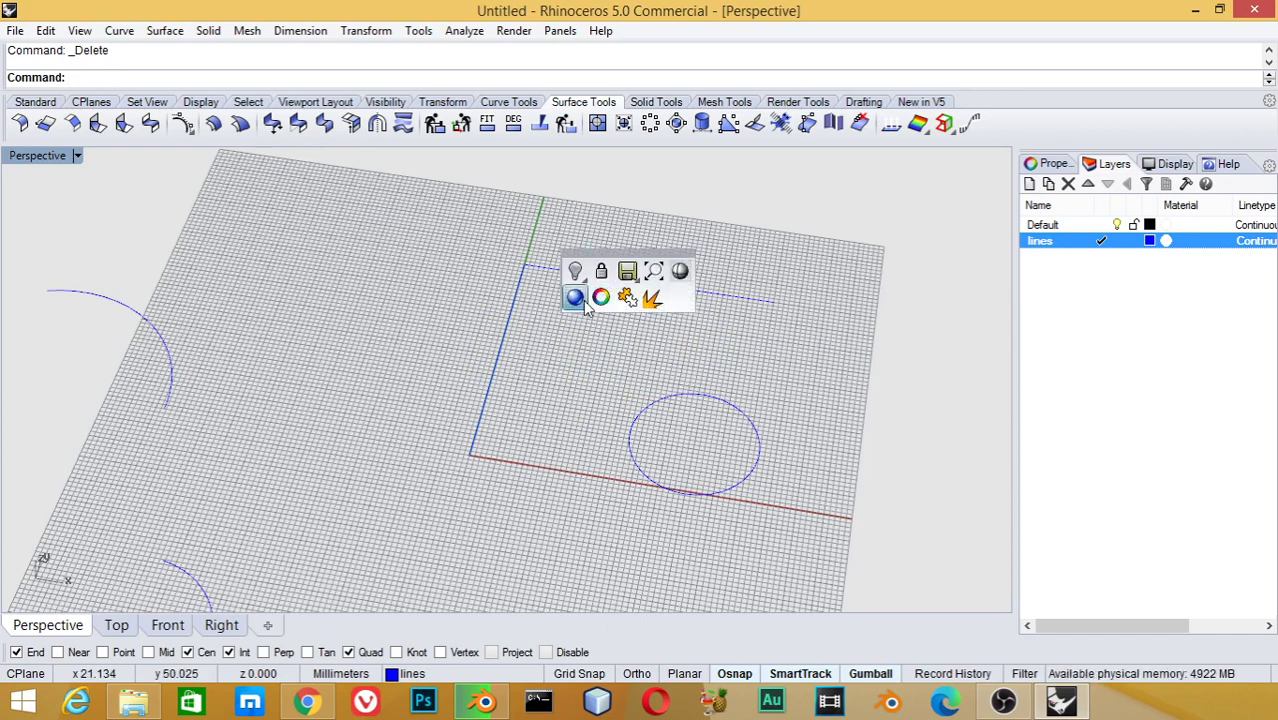
pyautogui.click(584, 301)
pyautogui.keyDown('shift'); pyautogui.moveTo(759, 387); pyautogui.dragTo(314, 320, button='right'); pyautogui.keyUp('shift')
pyautogui.write('C')
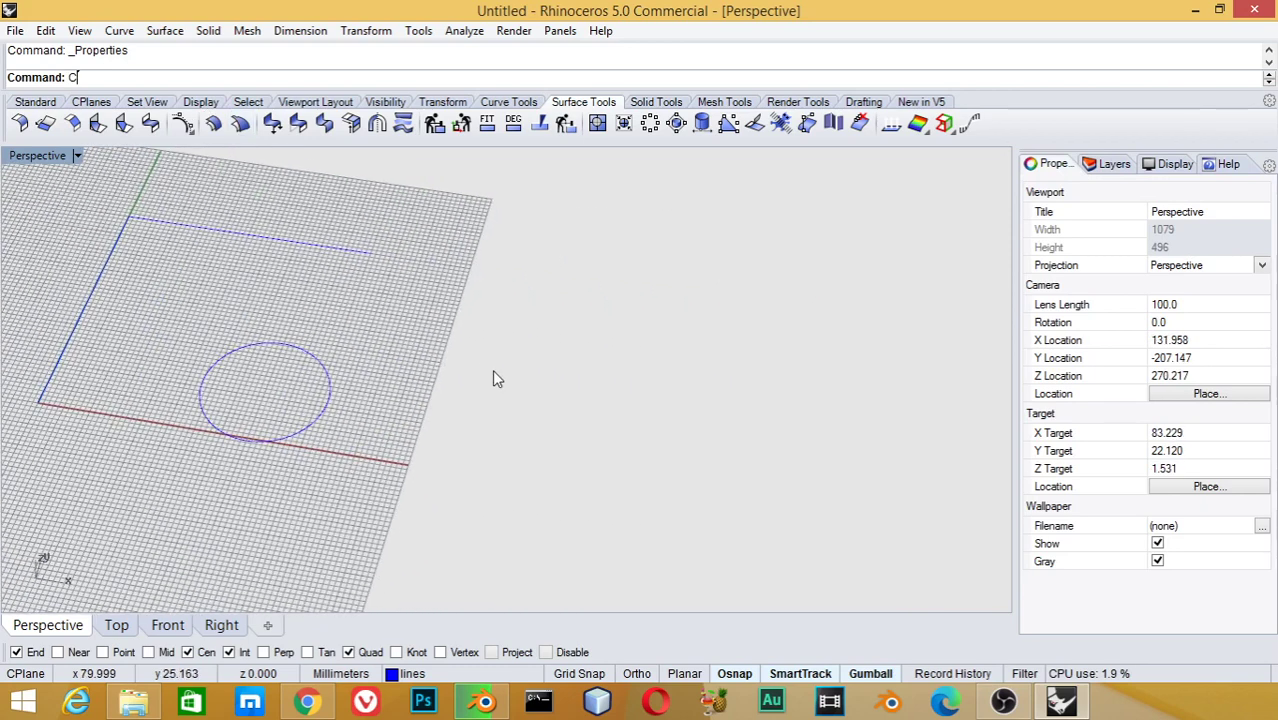
pyautogui.write('r')
pyautogui.press('Escape')
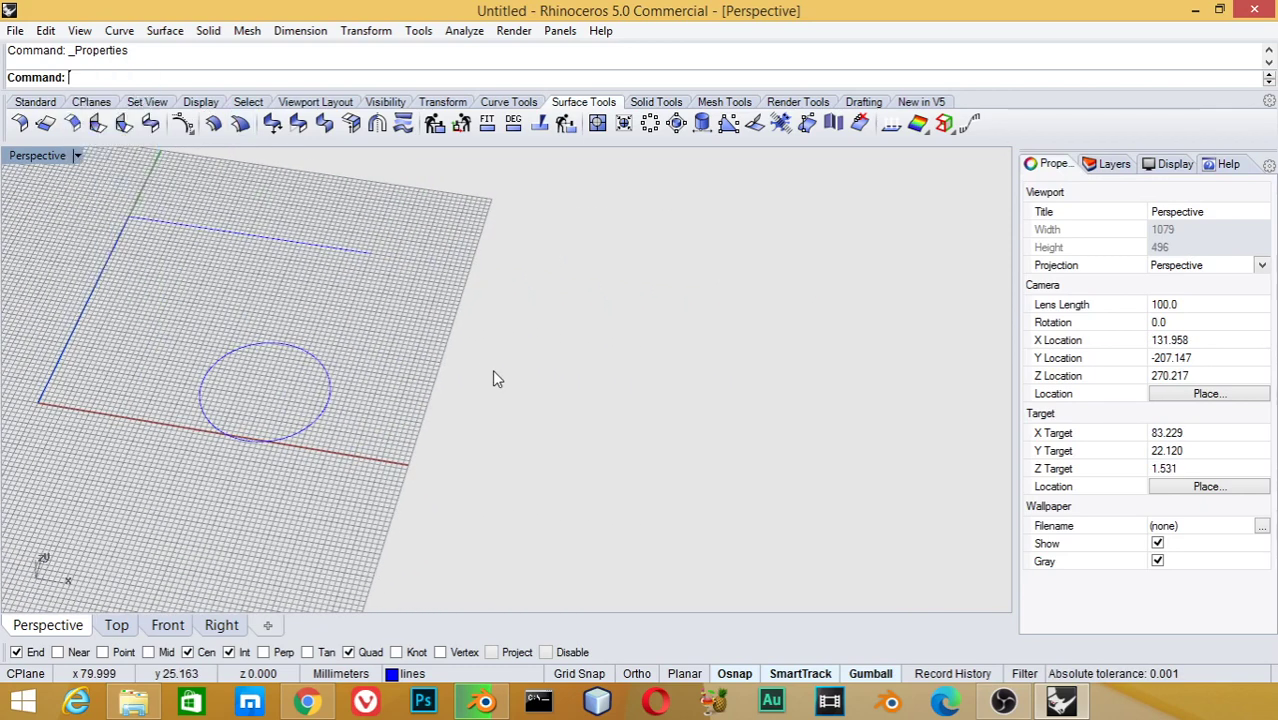
# Draw three circles right of the grid, the second at default radius, the last radius 9.364
pyautogui.write('Circle')
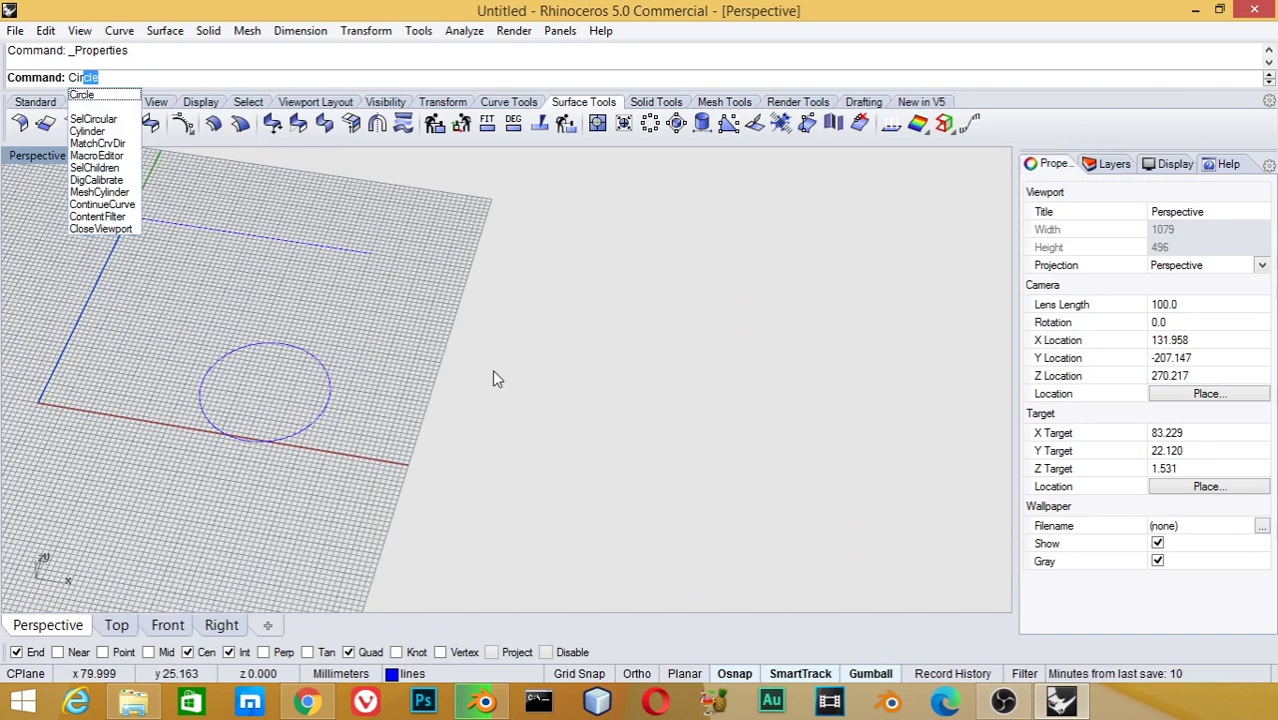
pyautogui.press('Return')
pyautogui.click(642, 322)
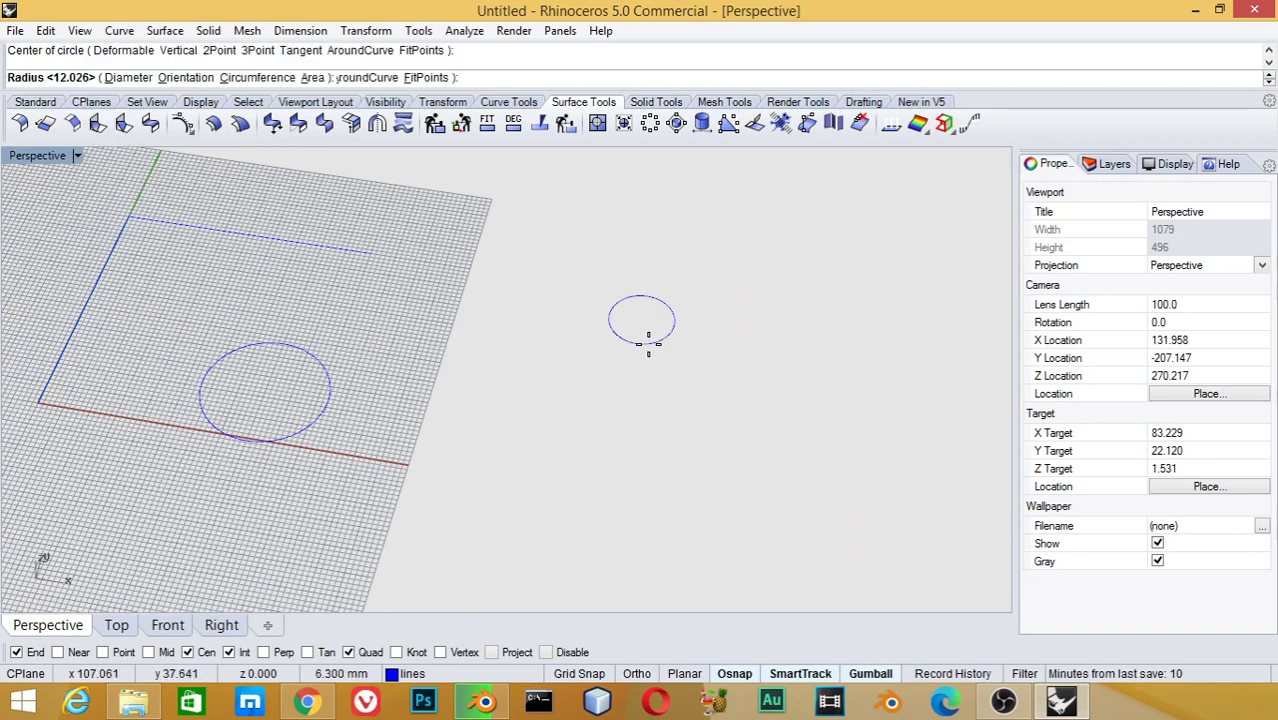
pyautogui.click(647, 344)
pyautogui.press('Return')
pyautogui.click(551, 413)
pyautogui.press('Return')
pyautogui.press('Return')
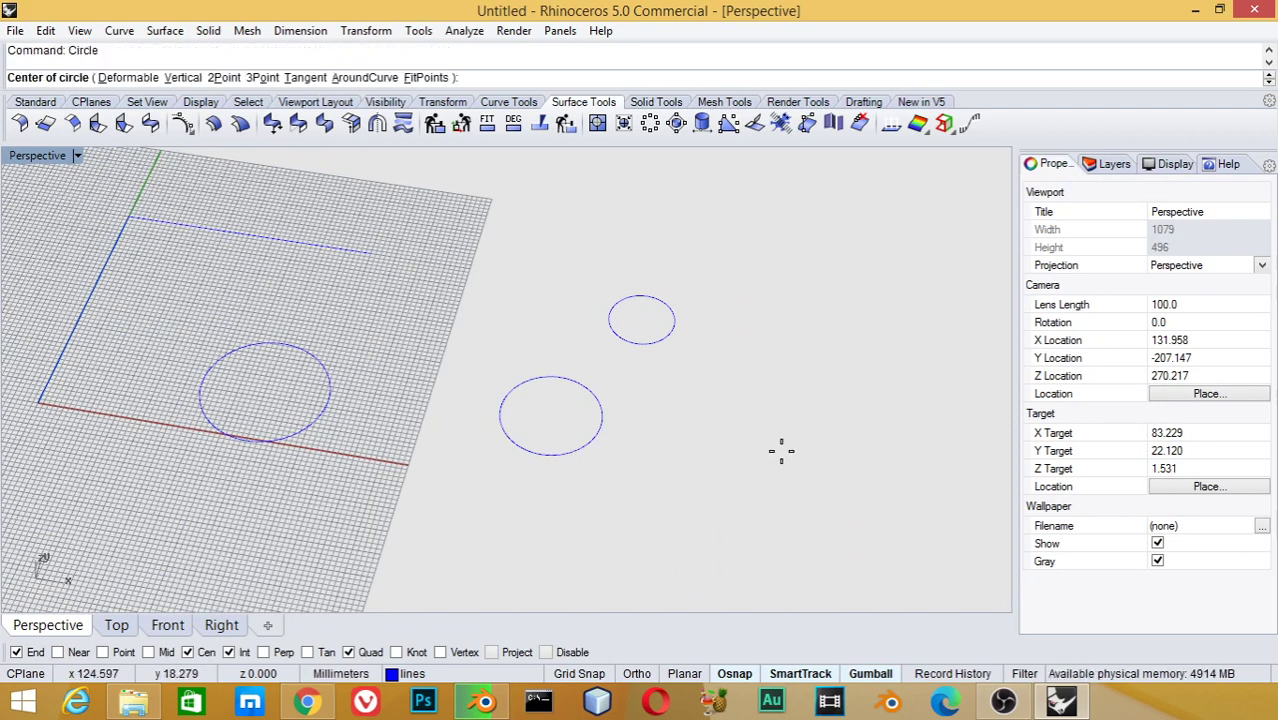
pyautogui.click(751, 447)
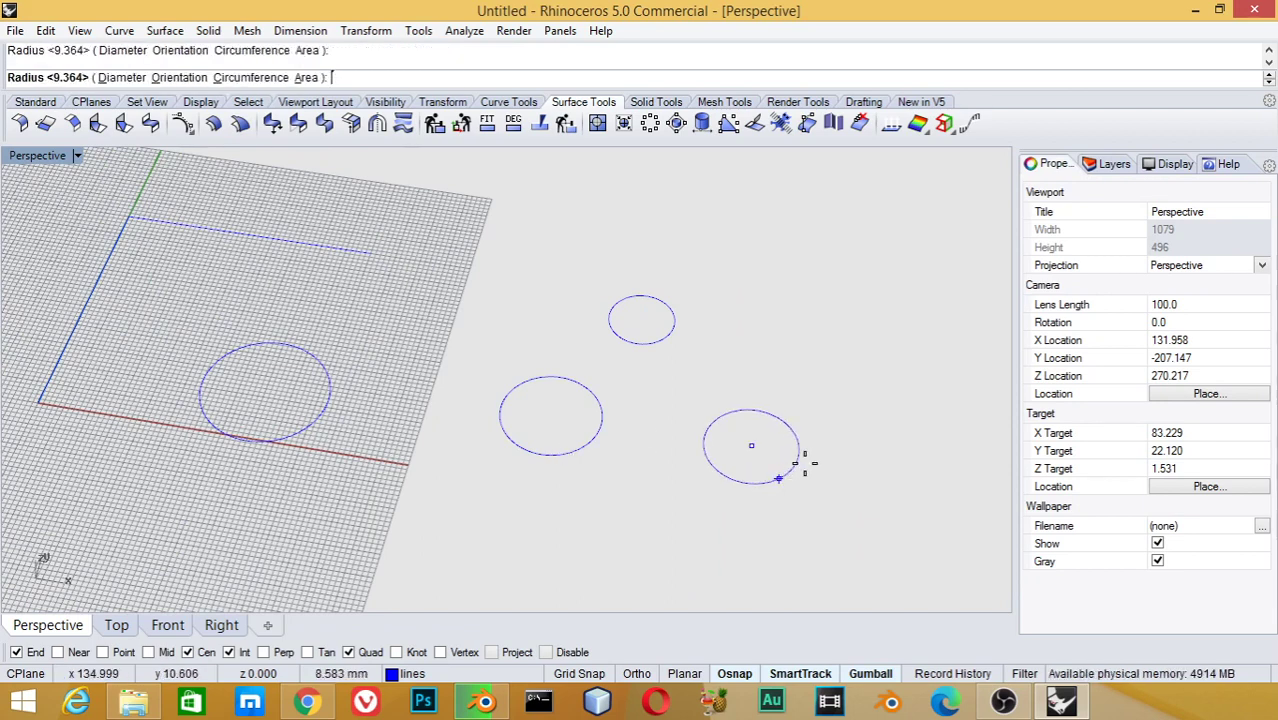
pyautogui.click(793, 471)
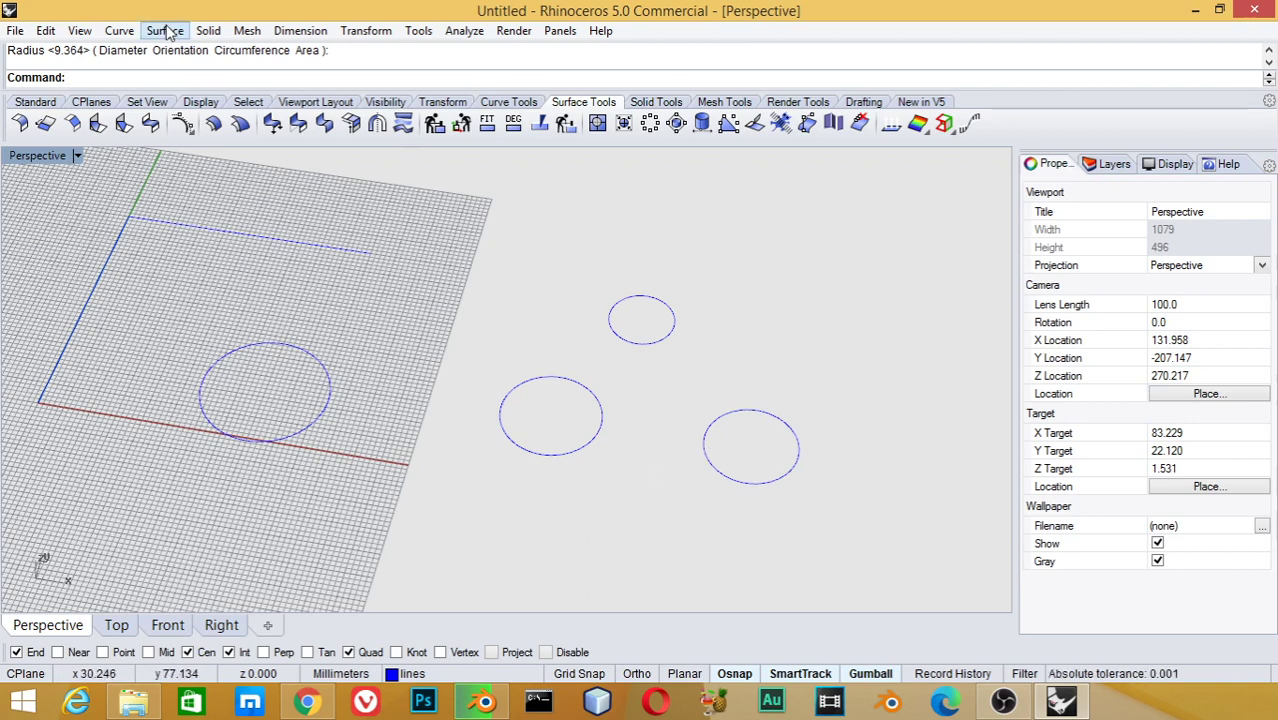
pyautogui.click(119, 31)
pyautogui.moveTo(190, 230)
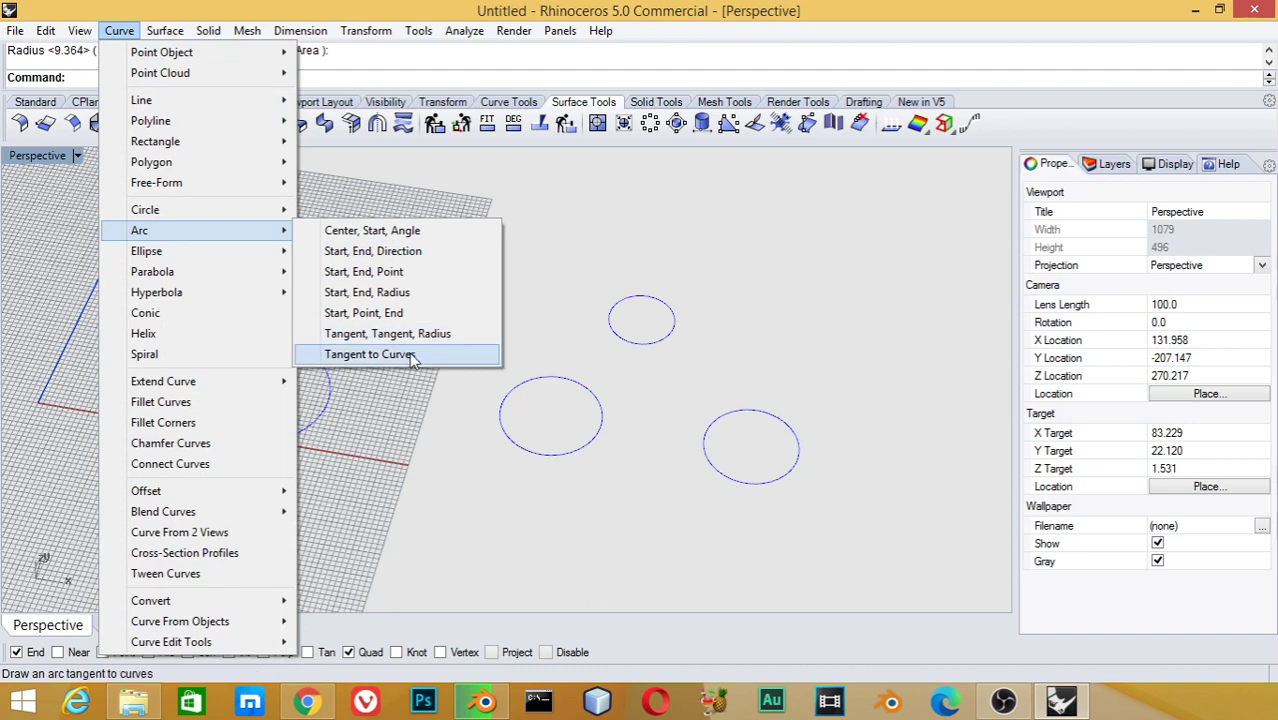
# Draw a circle tangent to the left, top and right circles, then pick the arc to keep
pyautogui.click(413, 356)
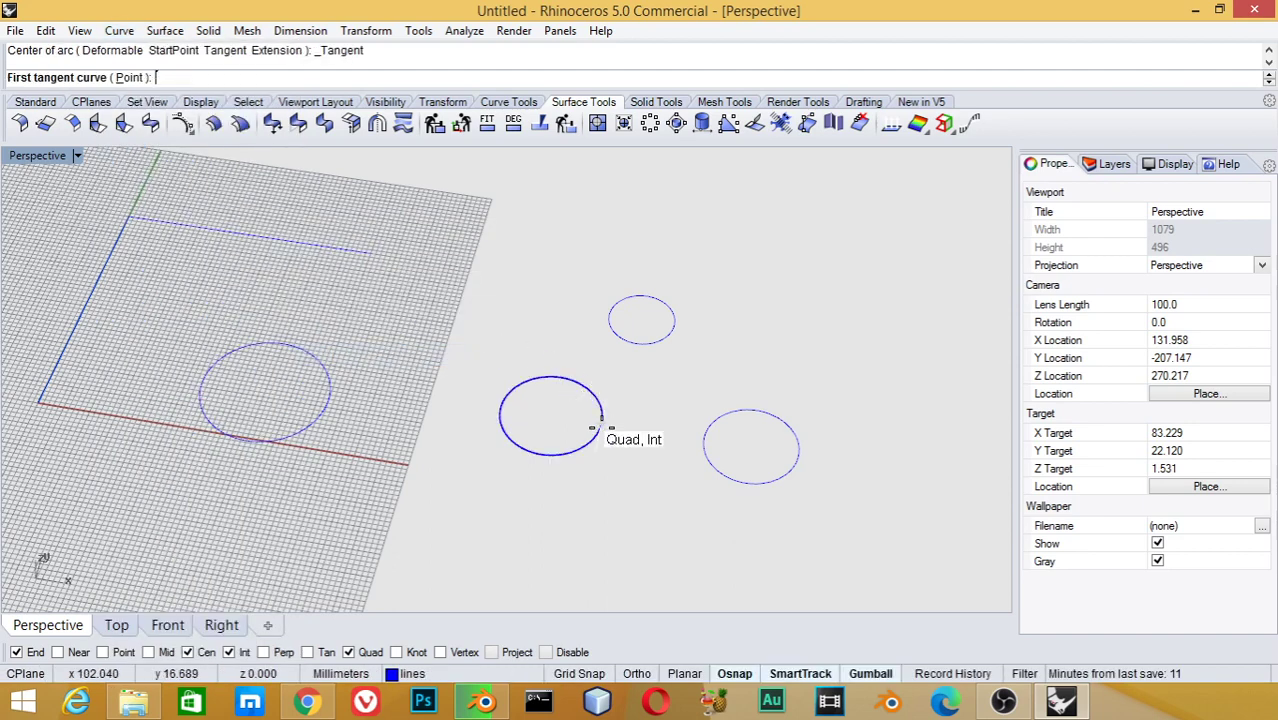
pyautogui.click(601, 428)
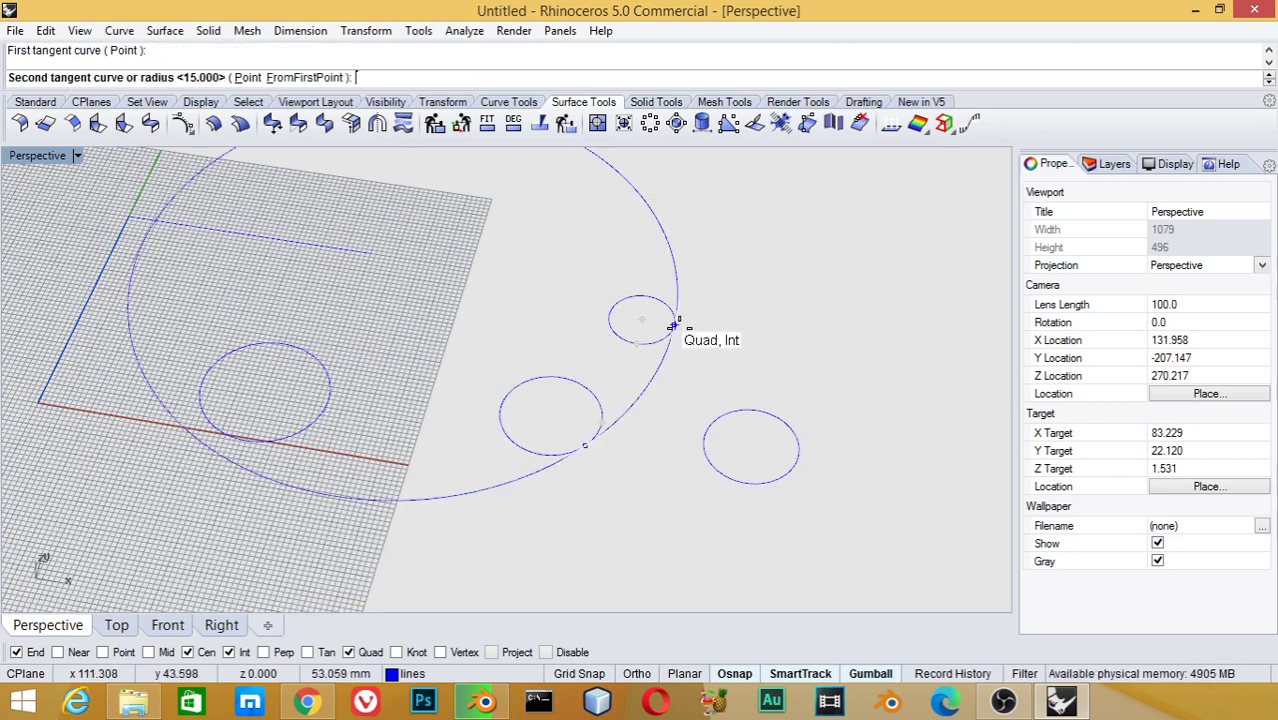
pyautogui.click(673, 326)
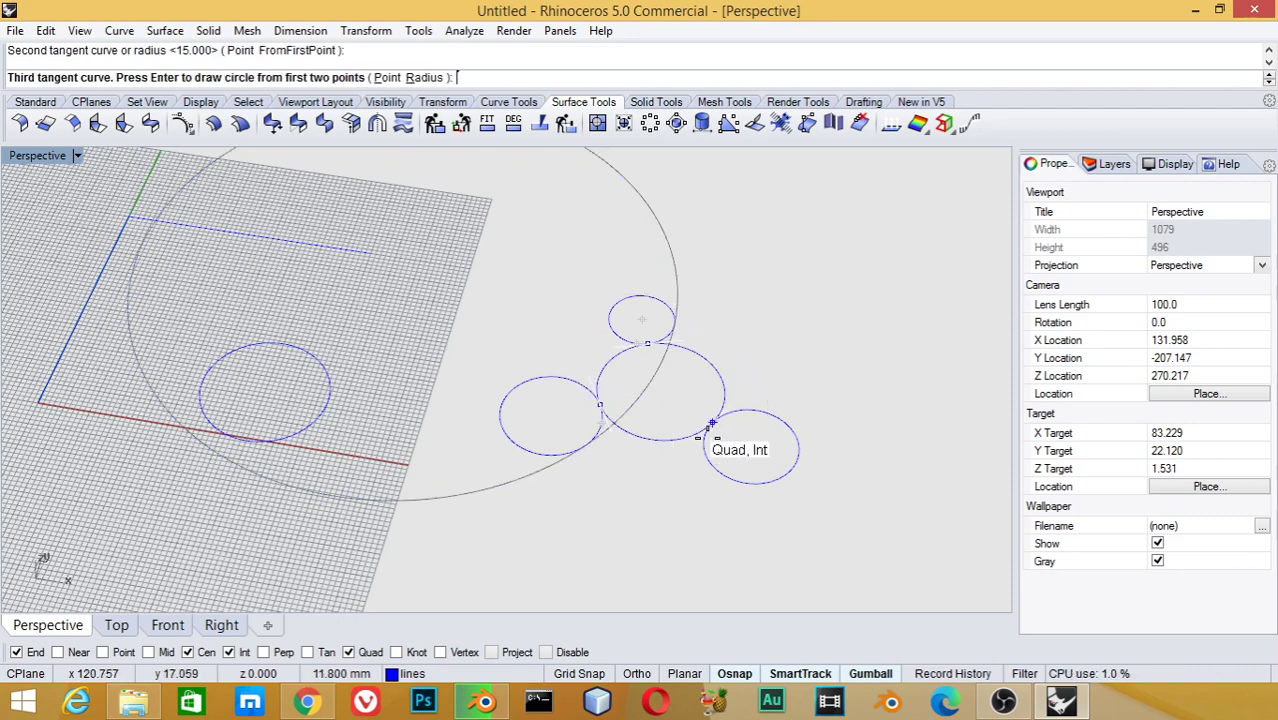
pyautogui.click(712, 424)
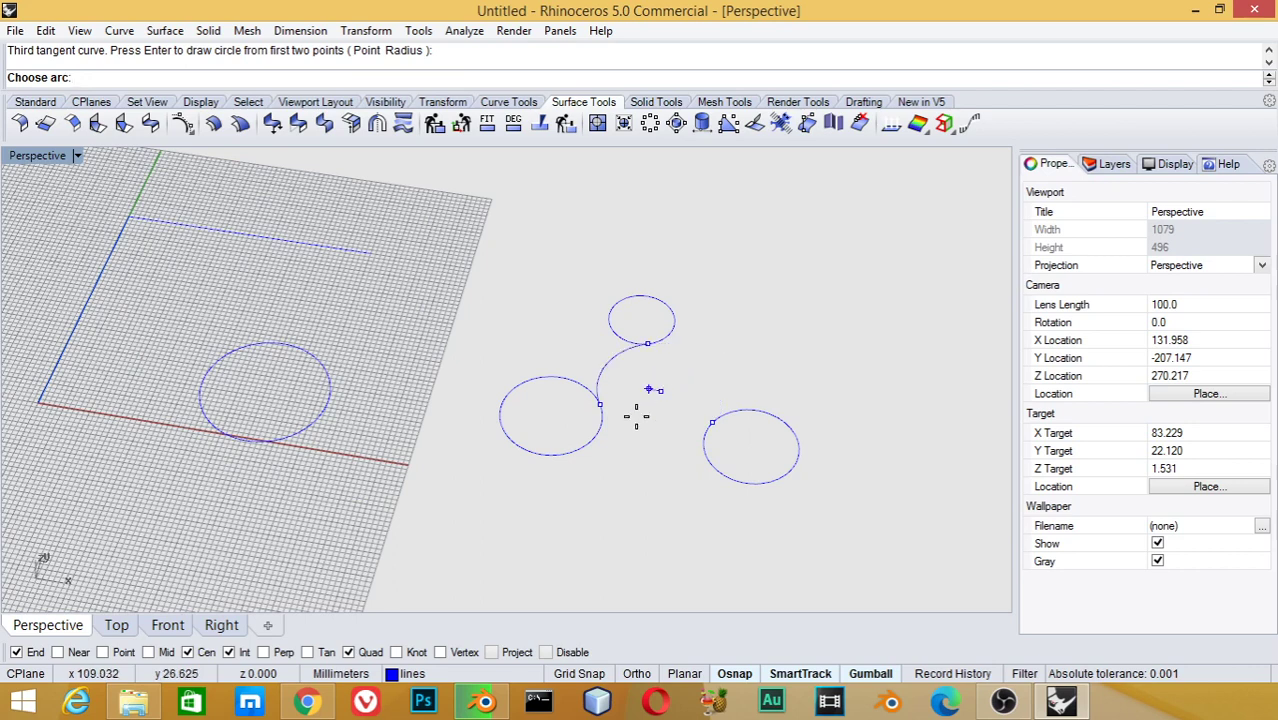
pyautogui.click(639, 507)
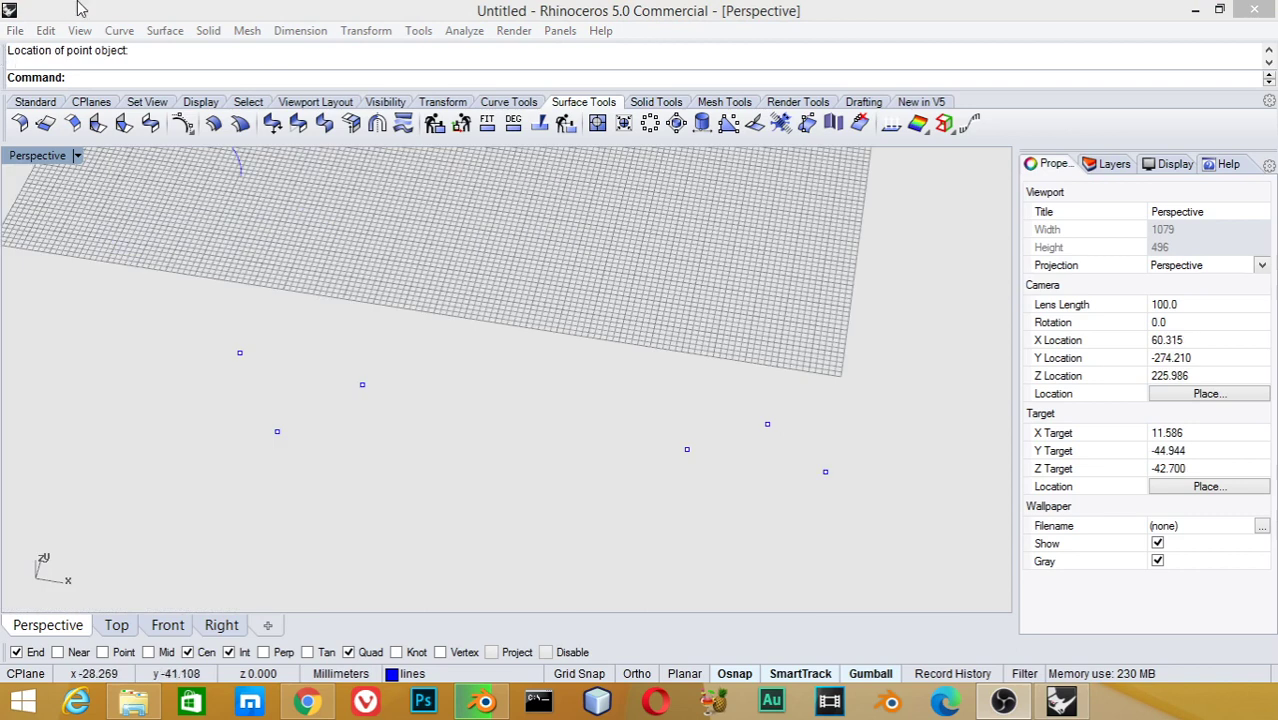
# Draw a From Center ellipse on a placed point with Ortho, axis ends at neighbouring points
pyautogui.click(119, 30)
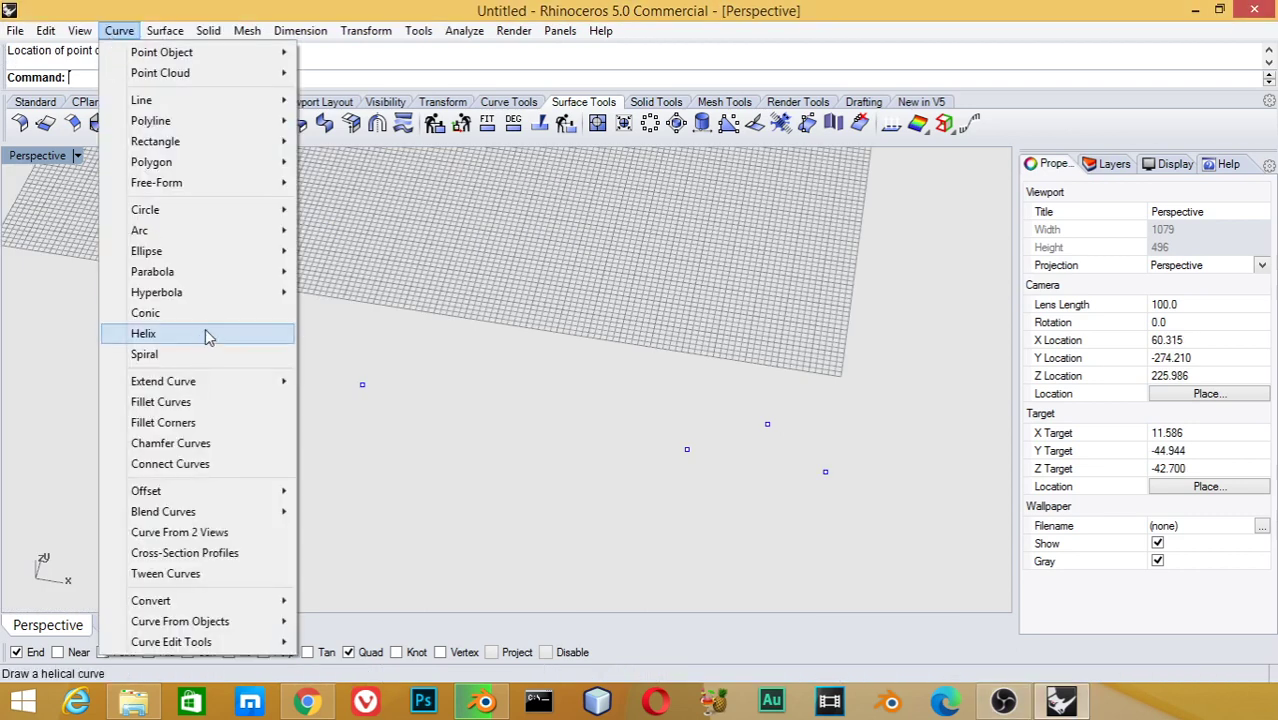
pyautogui.moveTo(146, 251)
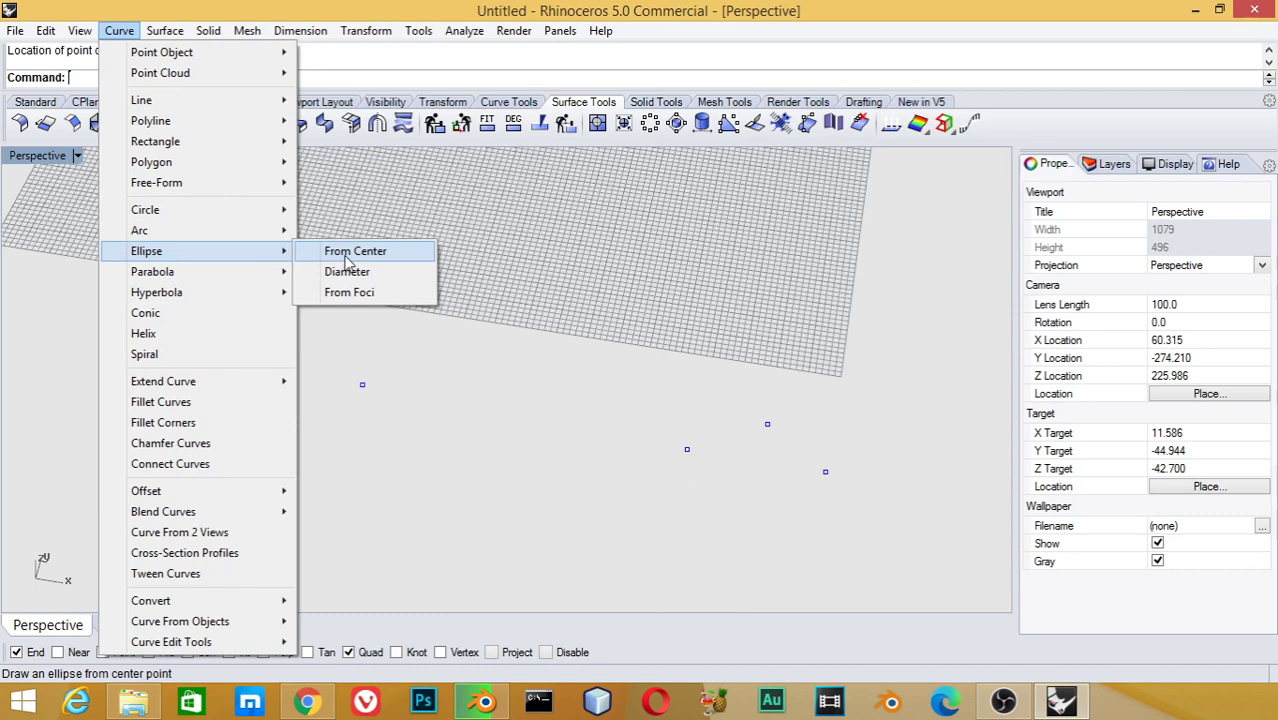
pyautogui.click(346, 257)
pyautogui.click(277, 428)
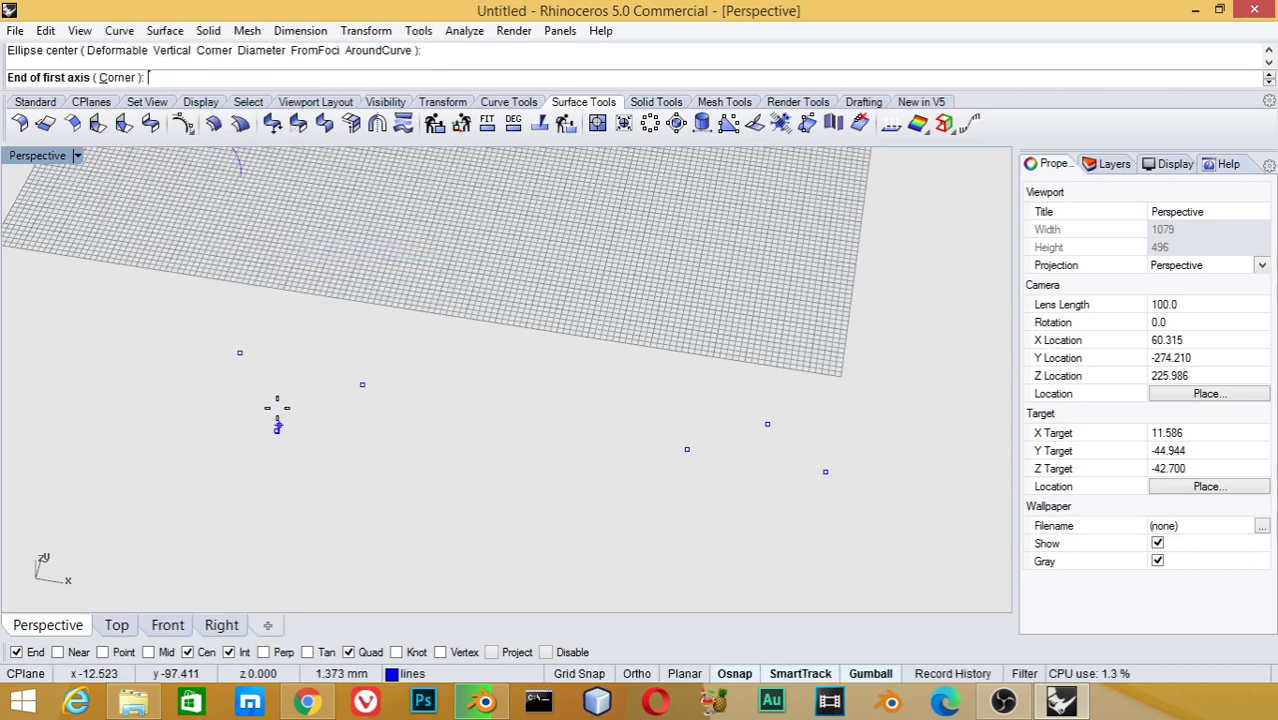
pyautogui.press('F8')
pyautogui.click(385, 458)
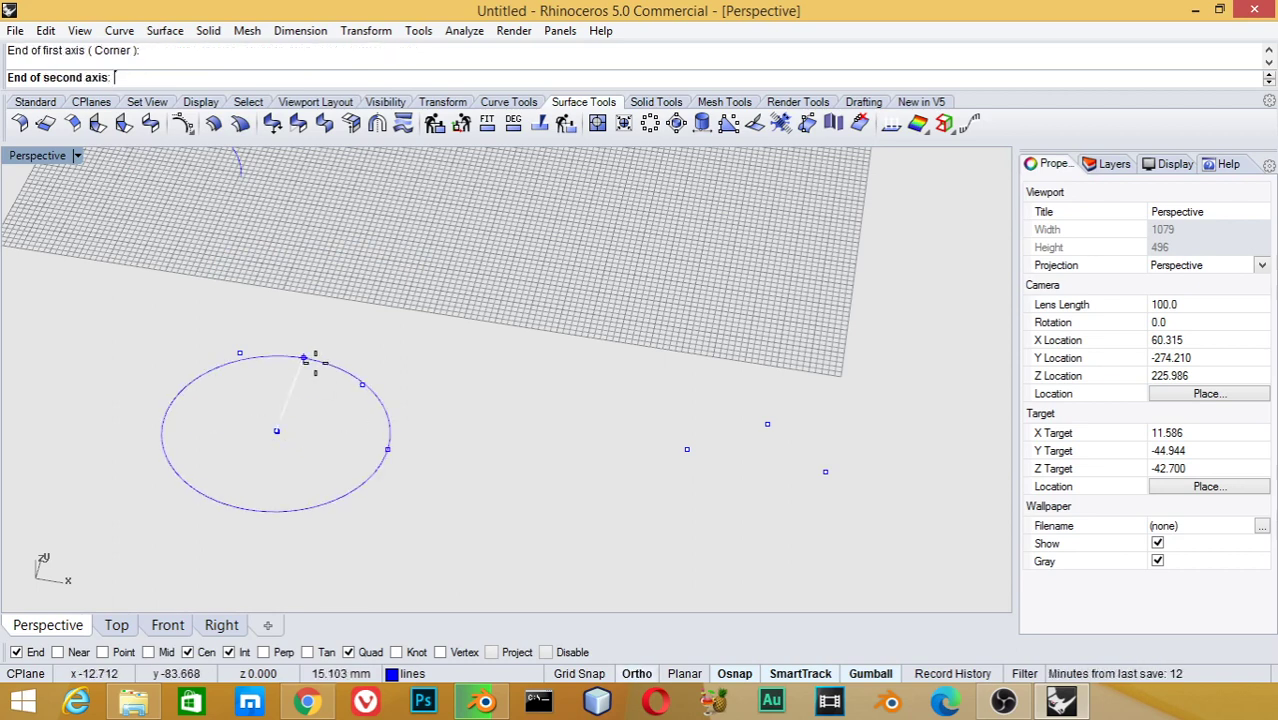
pyautogui.click(303, 360)
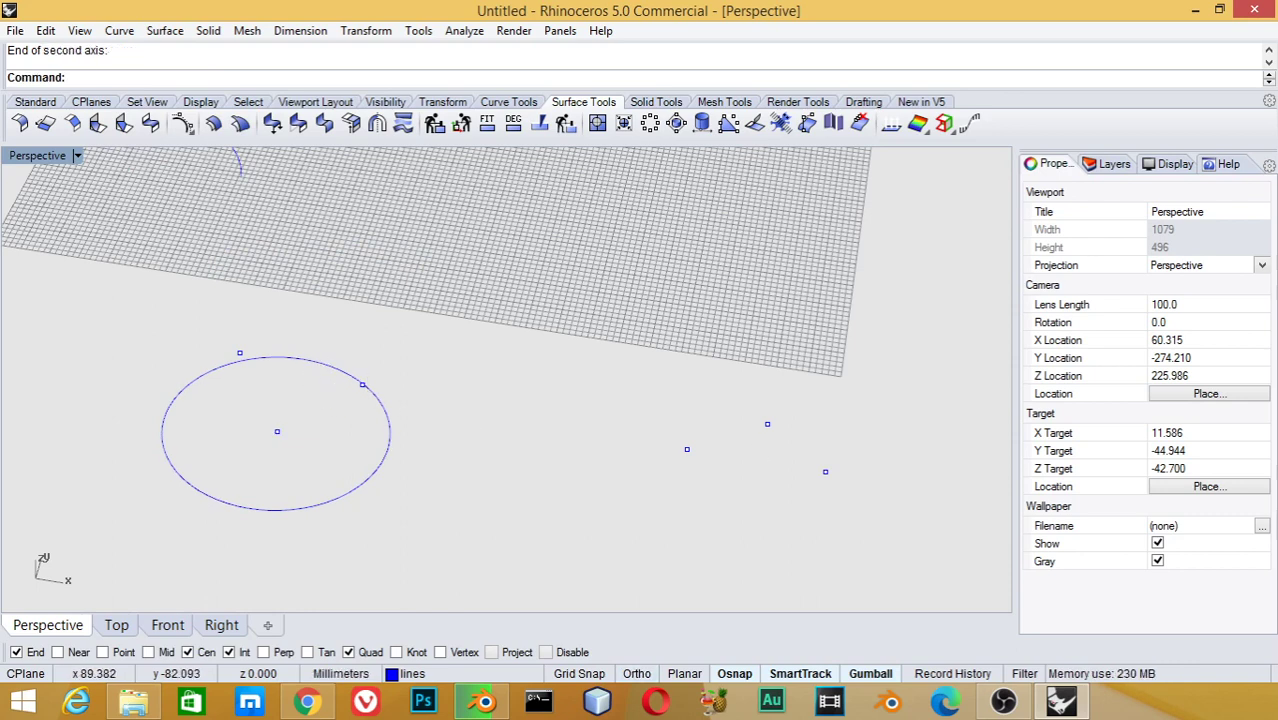
# Start a Diameter ellipse from the upper right point with Point osnap and Ortho, then cancel it
pyautogui.click(119, 31)
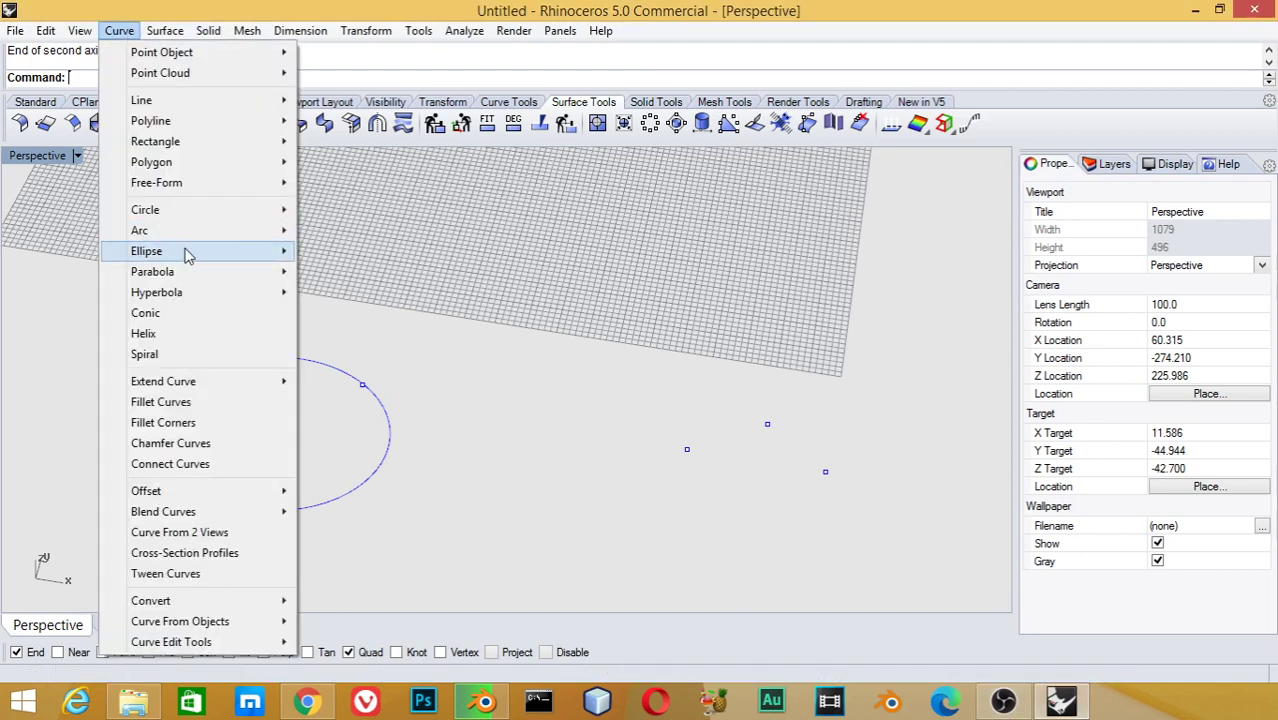
pyautogui.moveTo(146, 251)
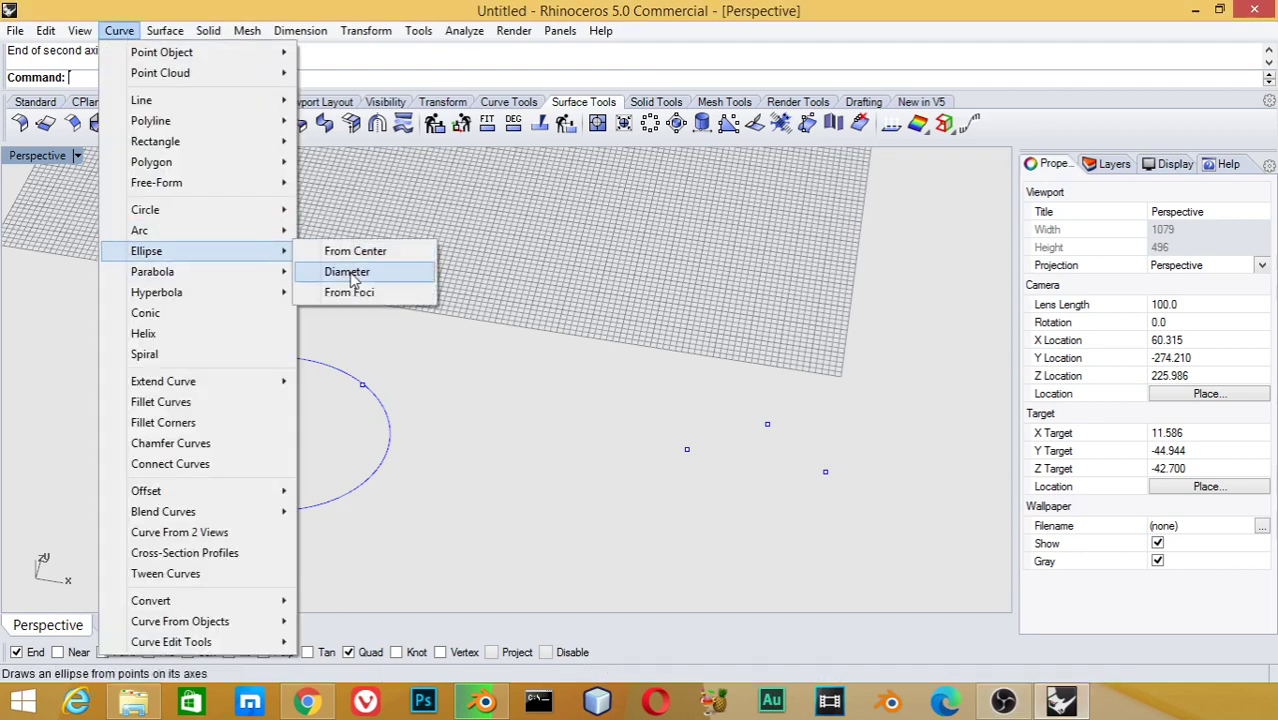
pyautogui.click(350, 279)
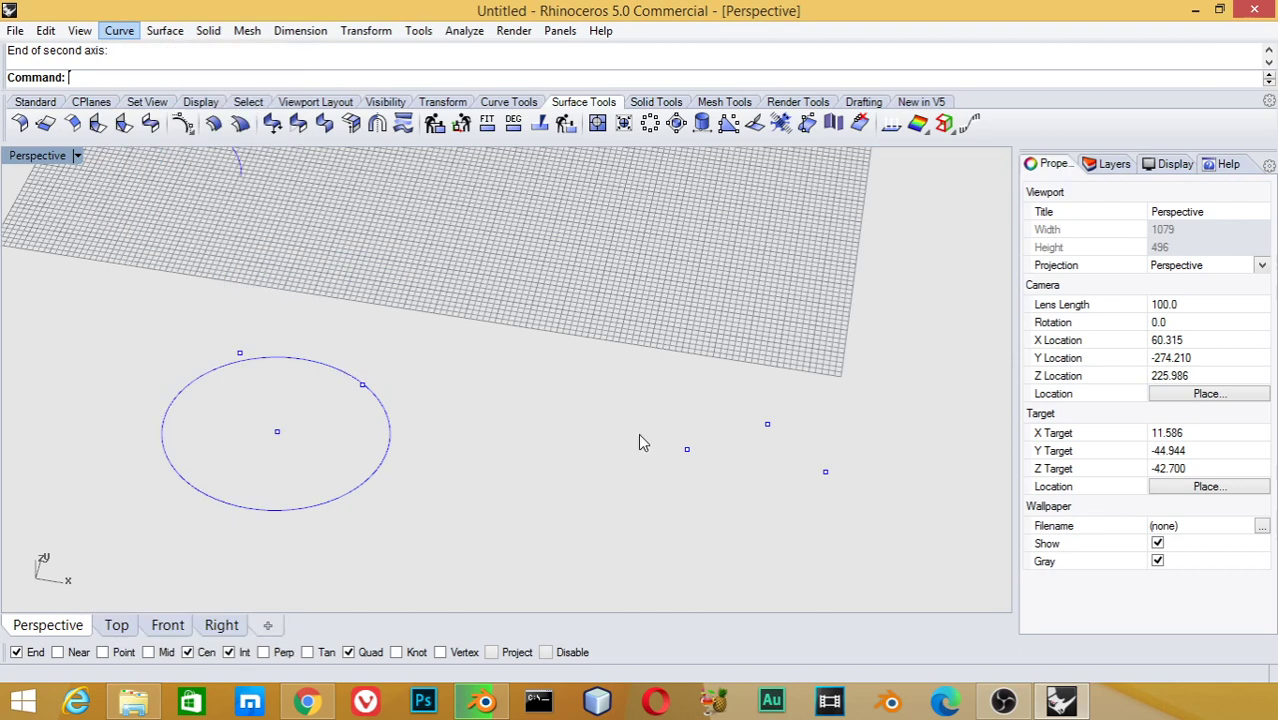
pyautogui.click(122, 31)
pyautogui.moveTo(146, 251)
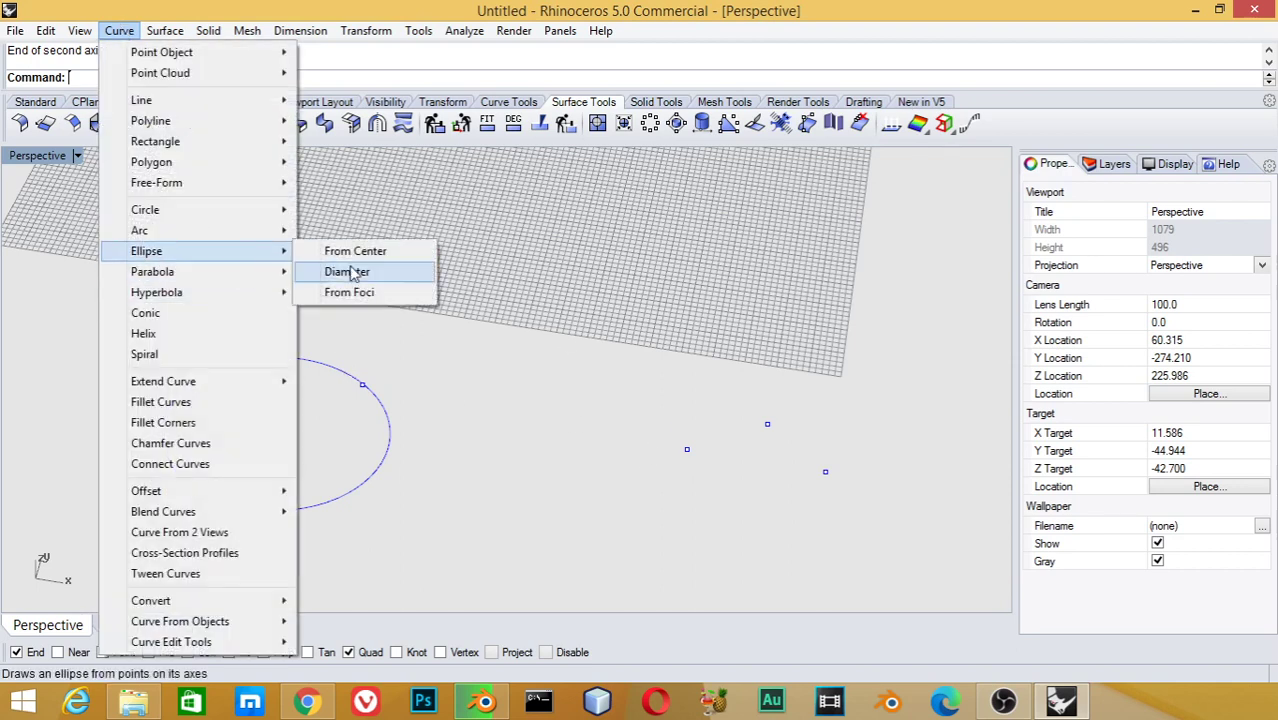
pyautogui.click(346, 272)
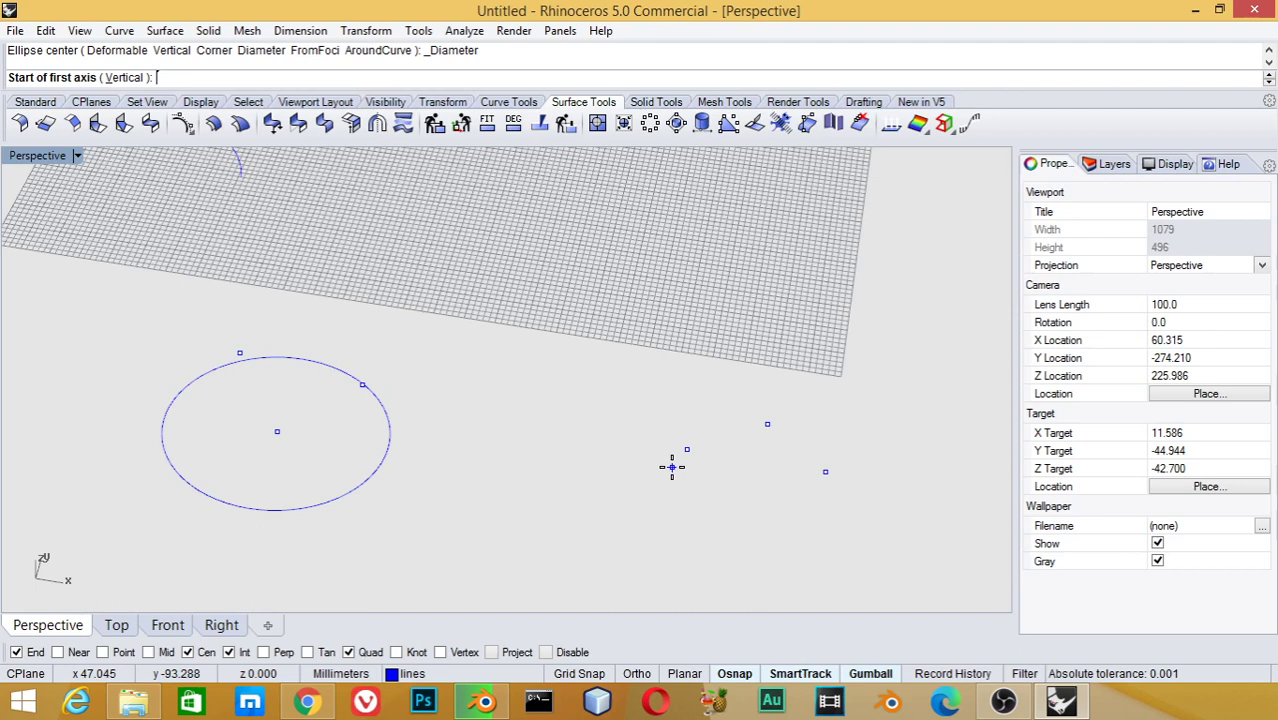
pyautogui.write('v')
pyautogui.press('Return')
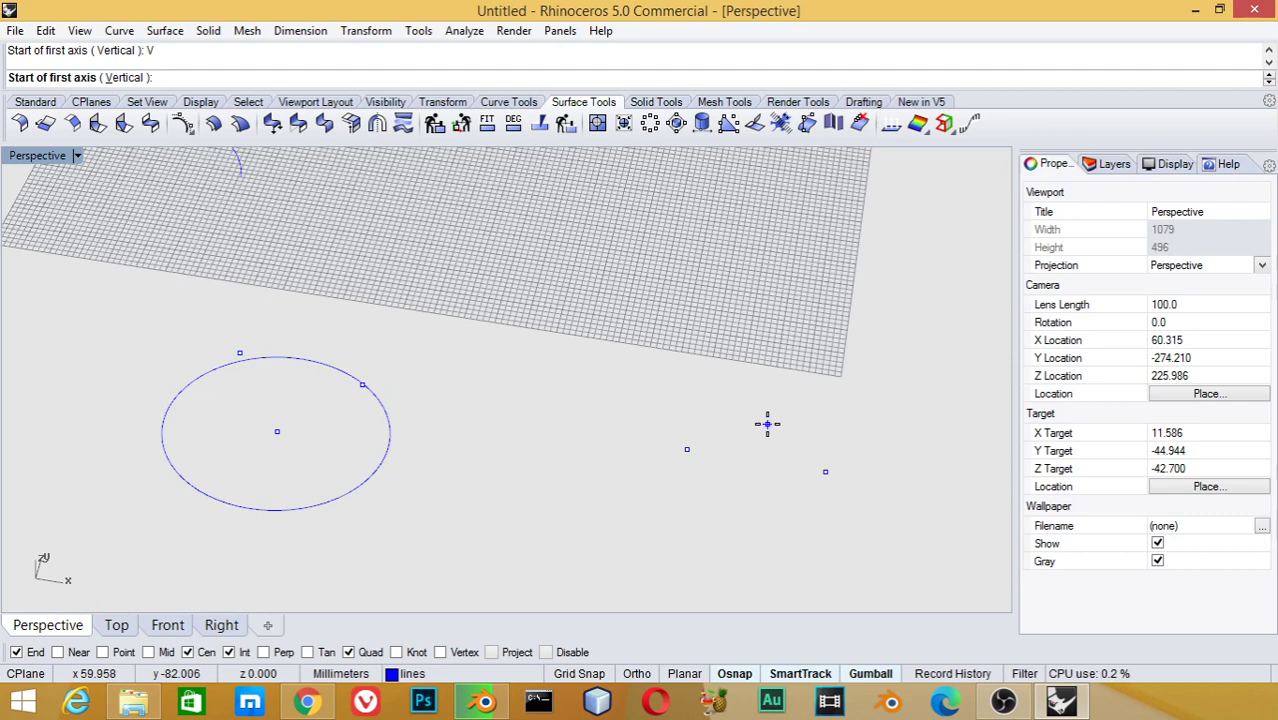
pyautogui.click(103, 652)
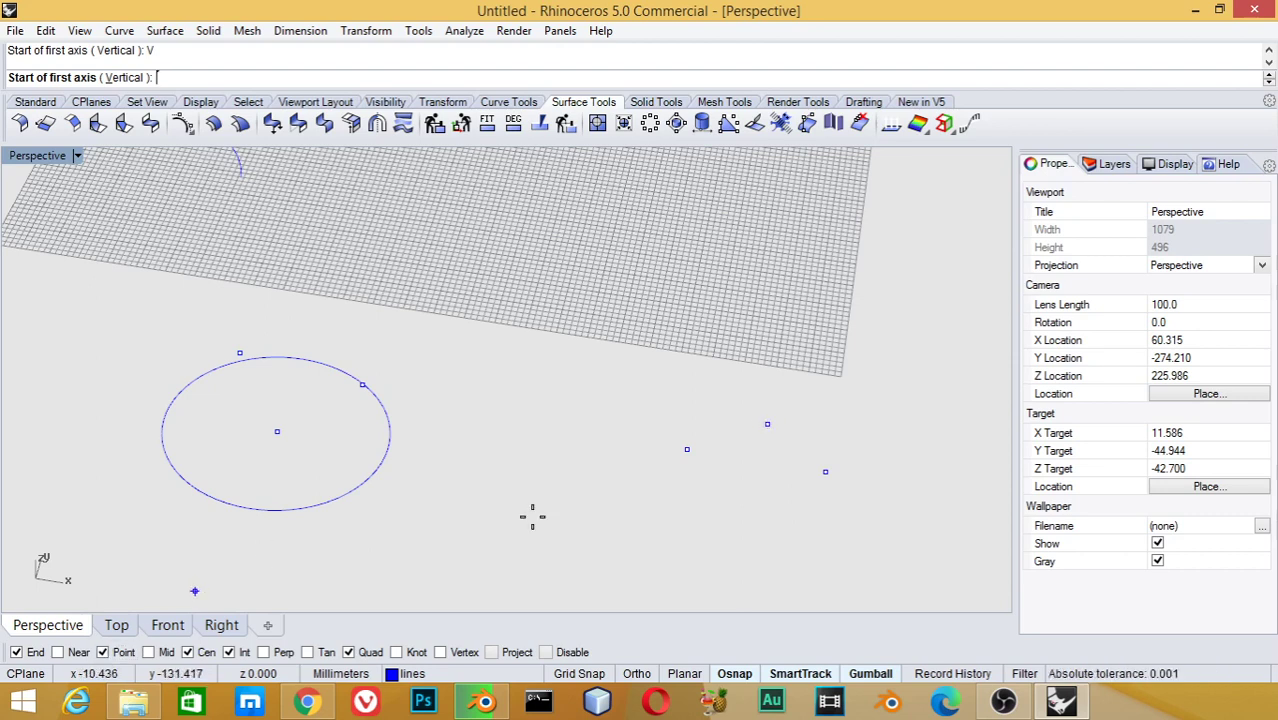
pyautogui.click(766, 424)
pyautogui.press('F8')
pyautogui.click(748, 557)
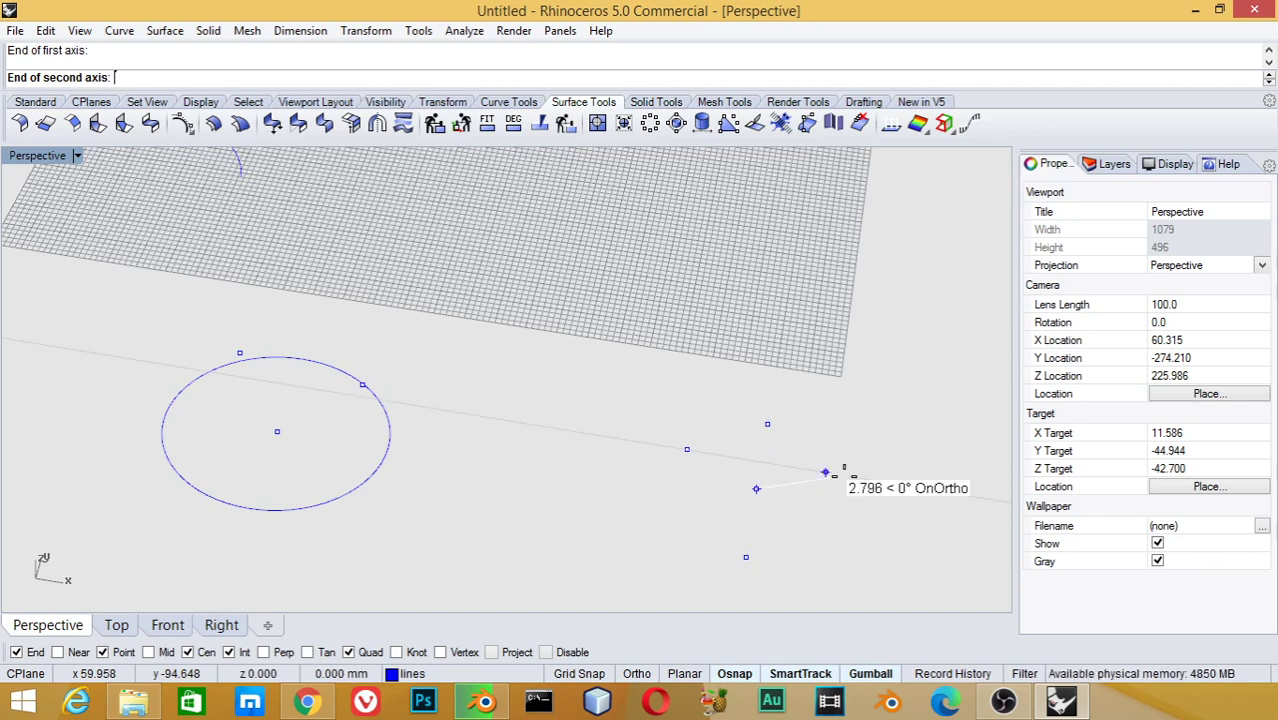
pyautogui.press('Escape')
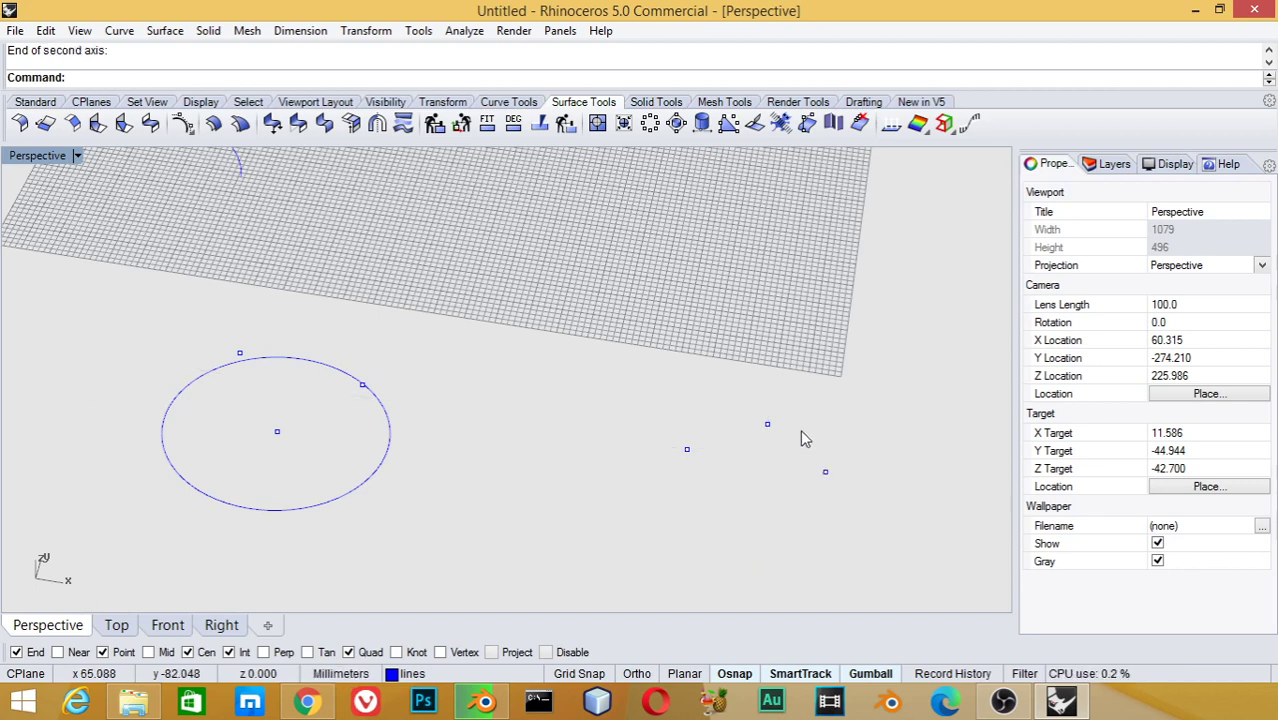
# Redraw the Diameter ellipse from the upper right point, setting the first axis end below it, then the second axis end
pyautogui.rightClick(801, 431)
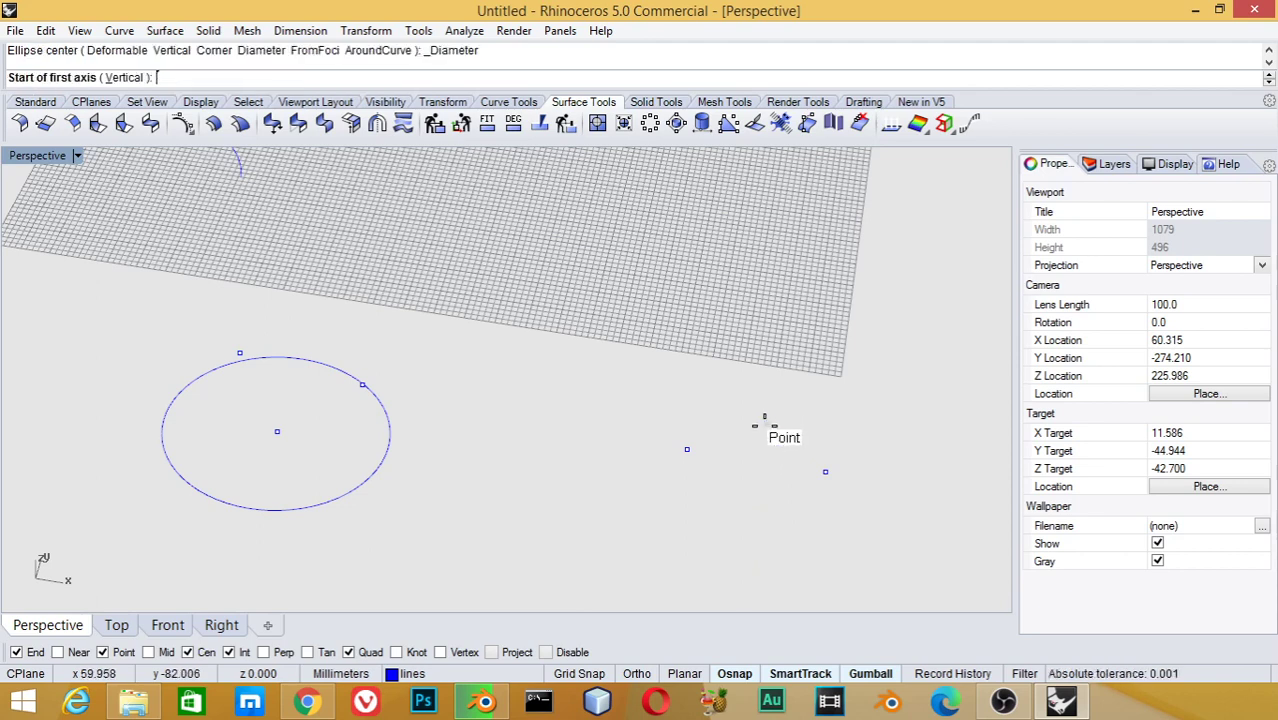
pyautogui.click(767, 424)
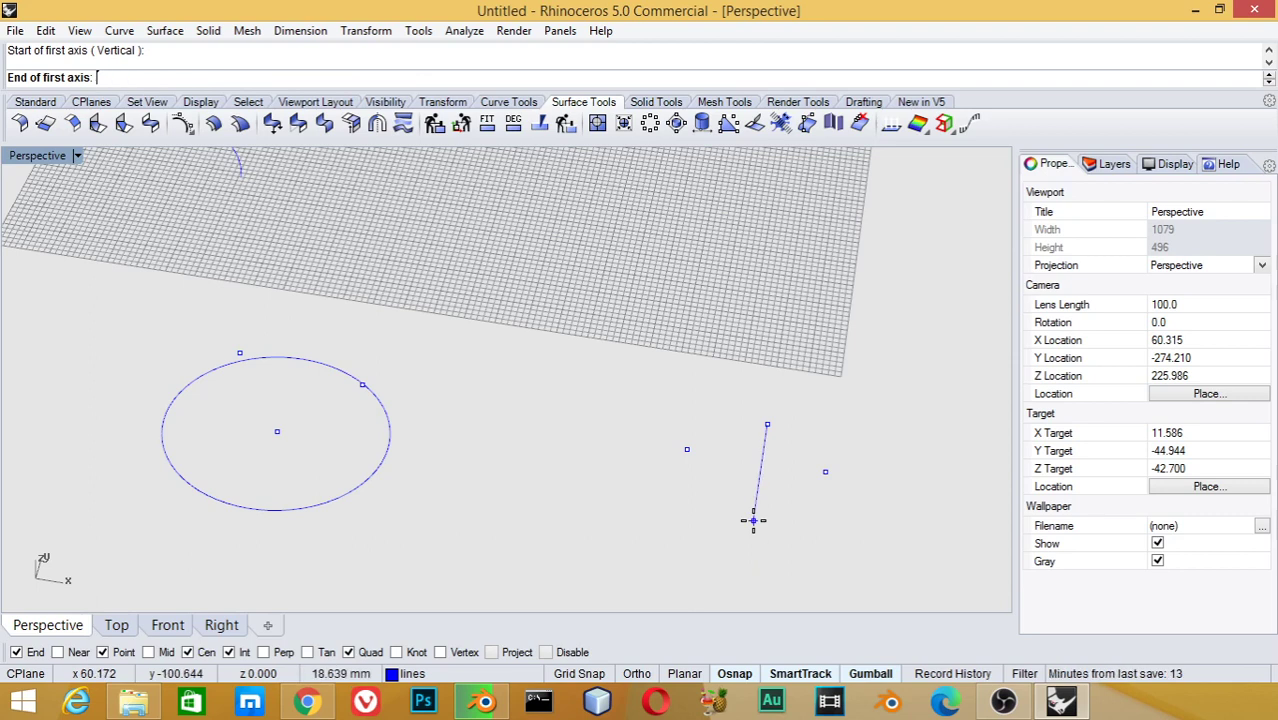
pyautogui.write('v')
pyautogui.press('Return')
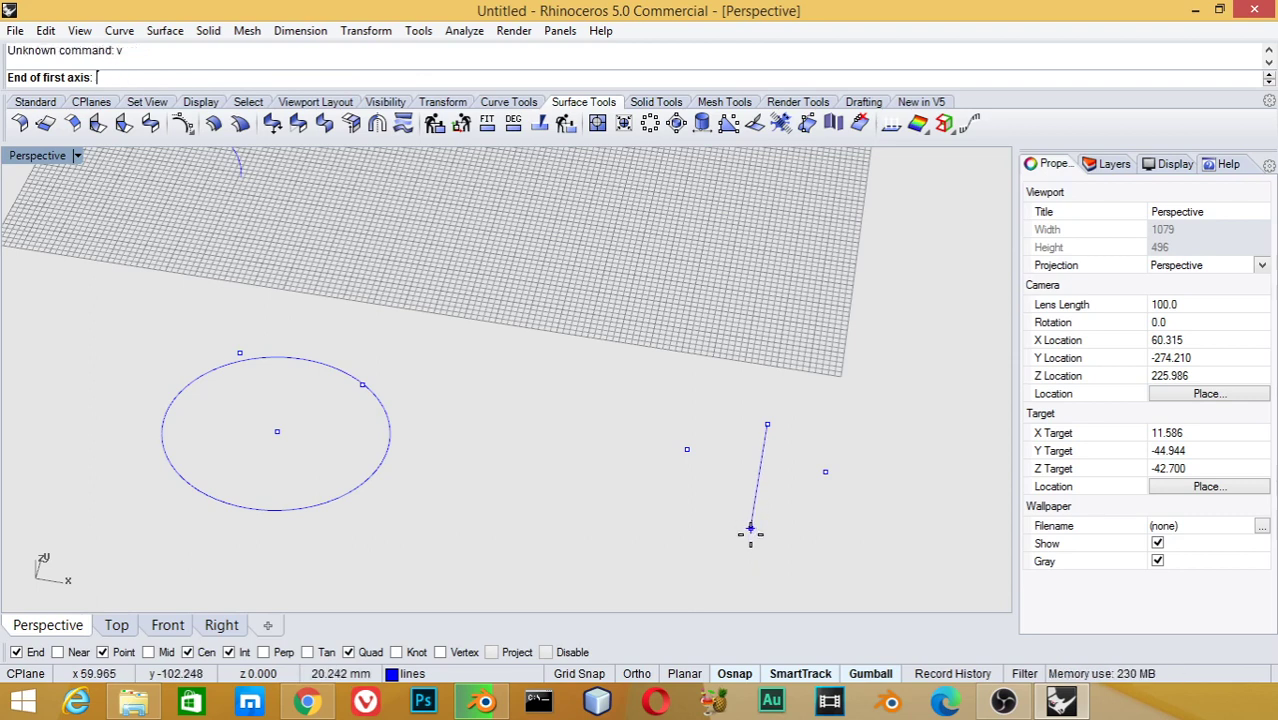
pyautogui.press('F8')
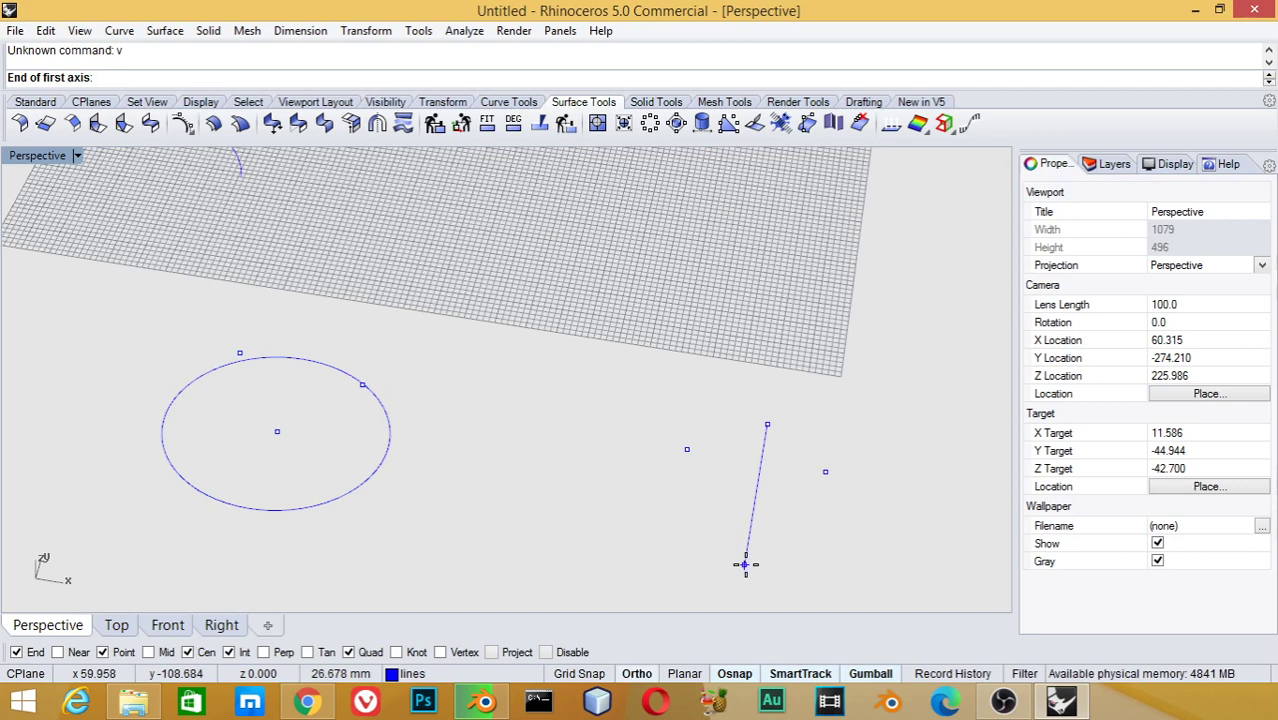
pyautogui.click(746, 551)
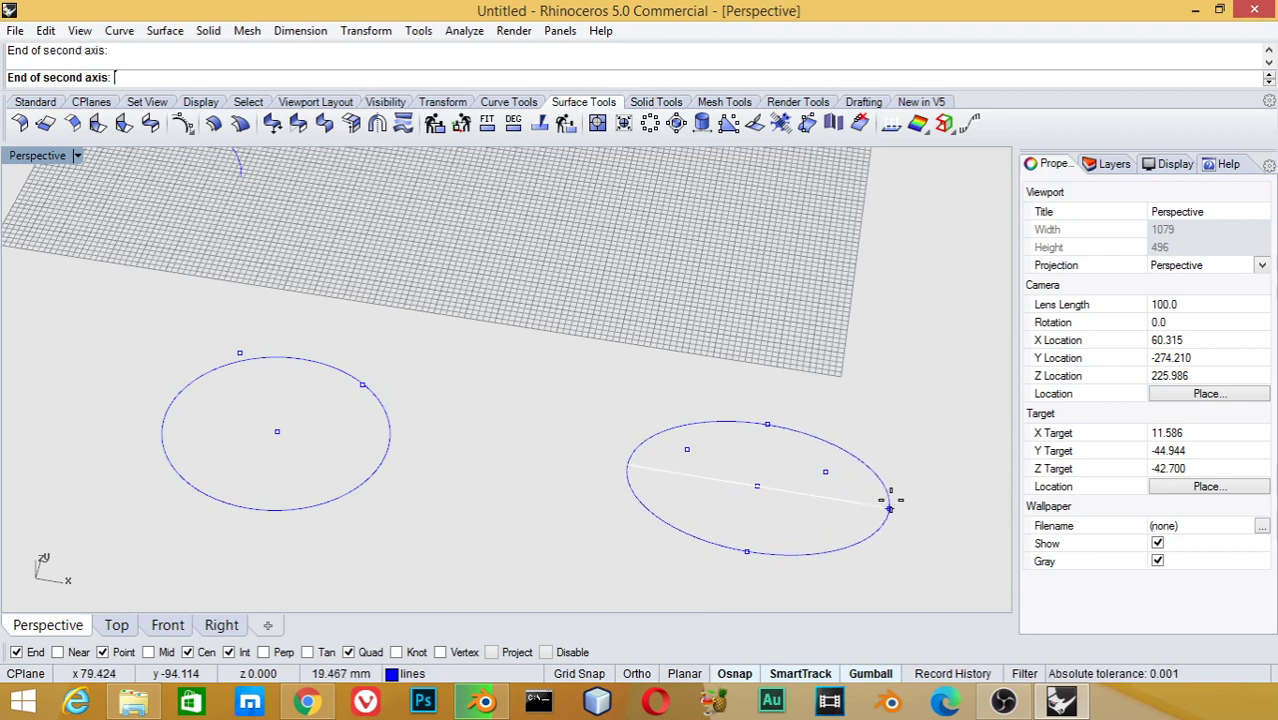
pyautogui.click(900, 497)
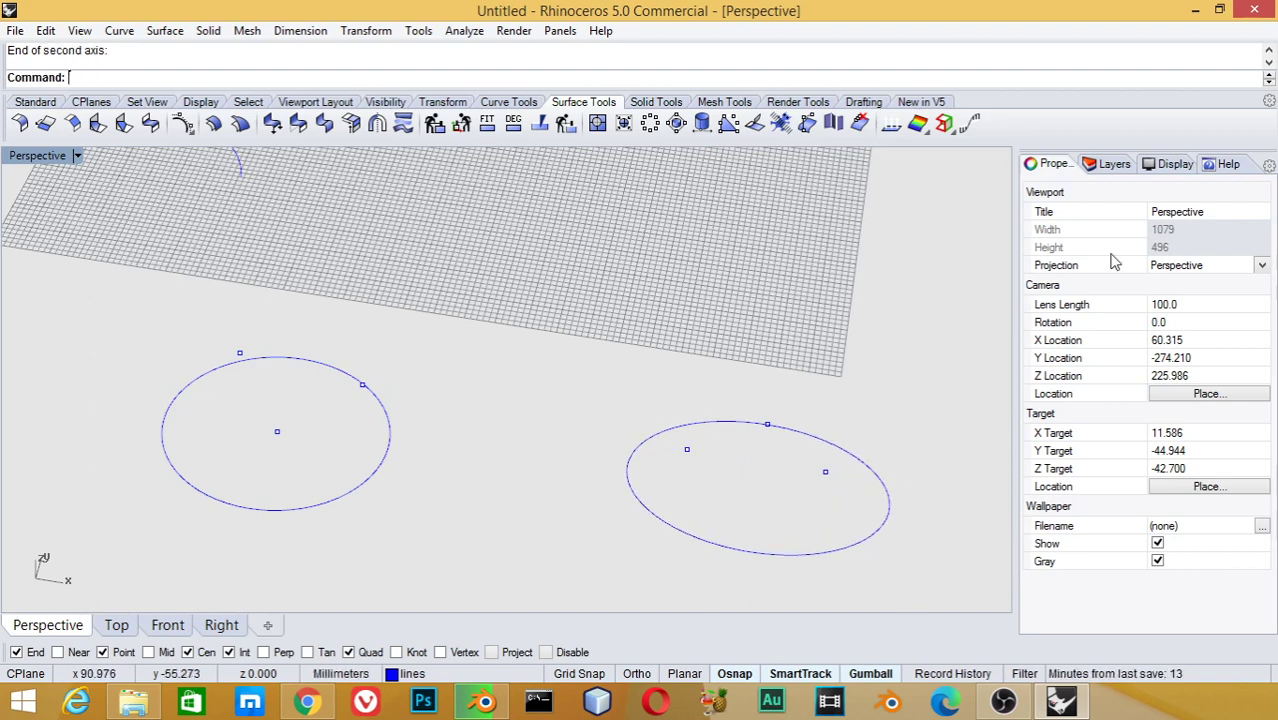
# Draw a From Foci ellipse on the grid with two foci and a point on the curve
pyautogui.click(119, 30)
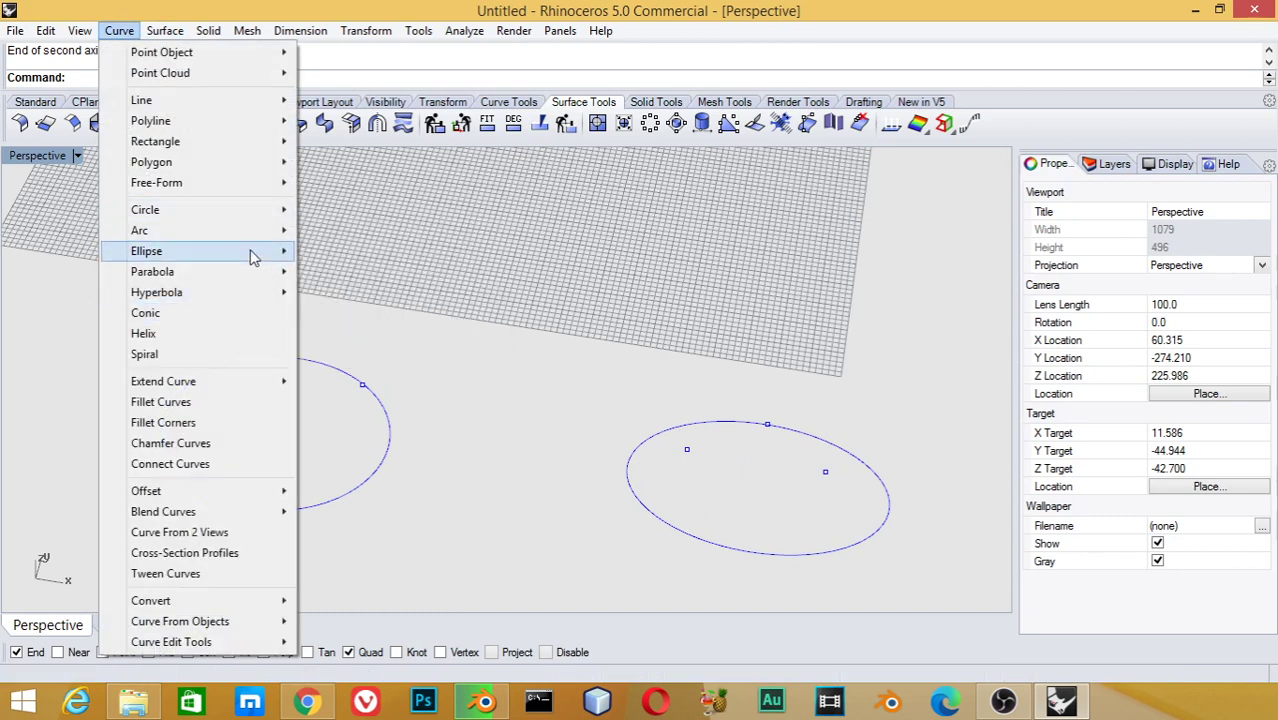
pyautogui.click(352, 292)
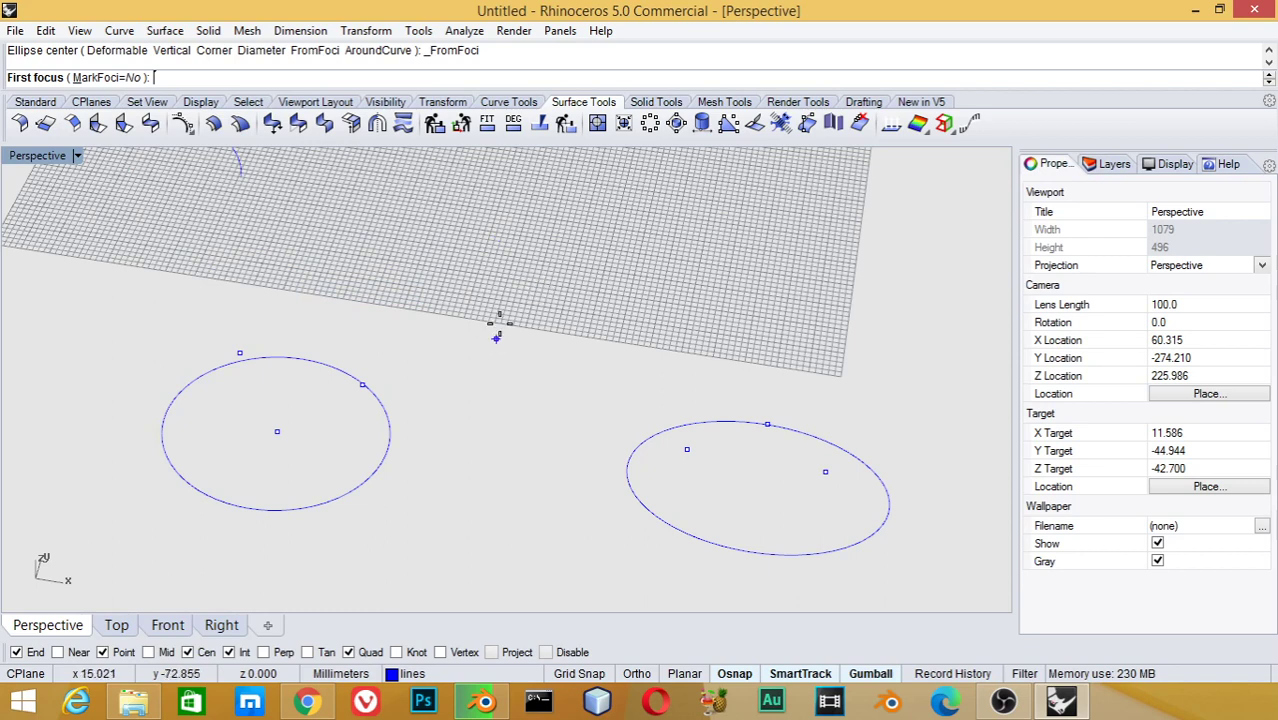
pyautogui.click(509, 333)
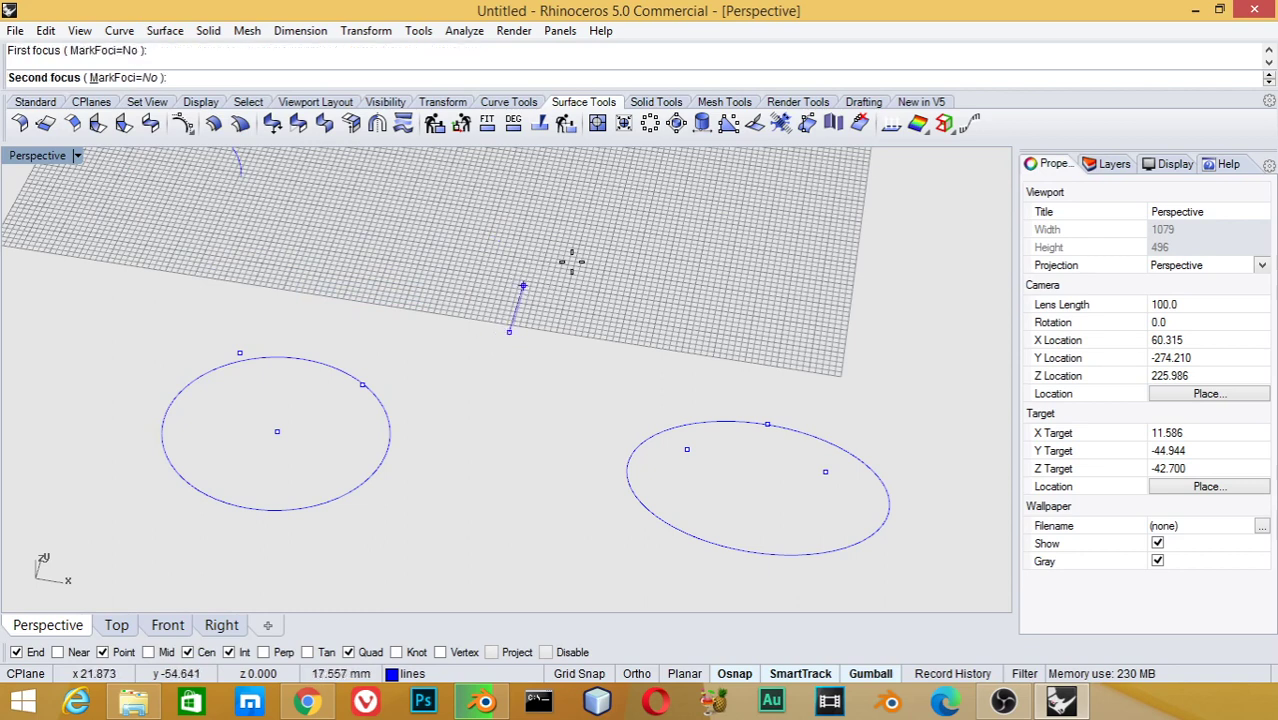
pyautogui.click(613, 288)
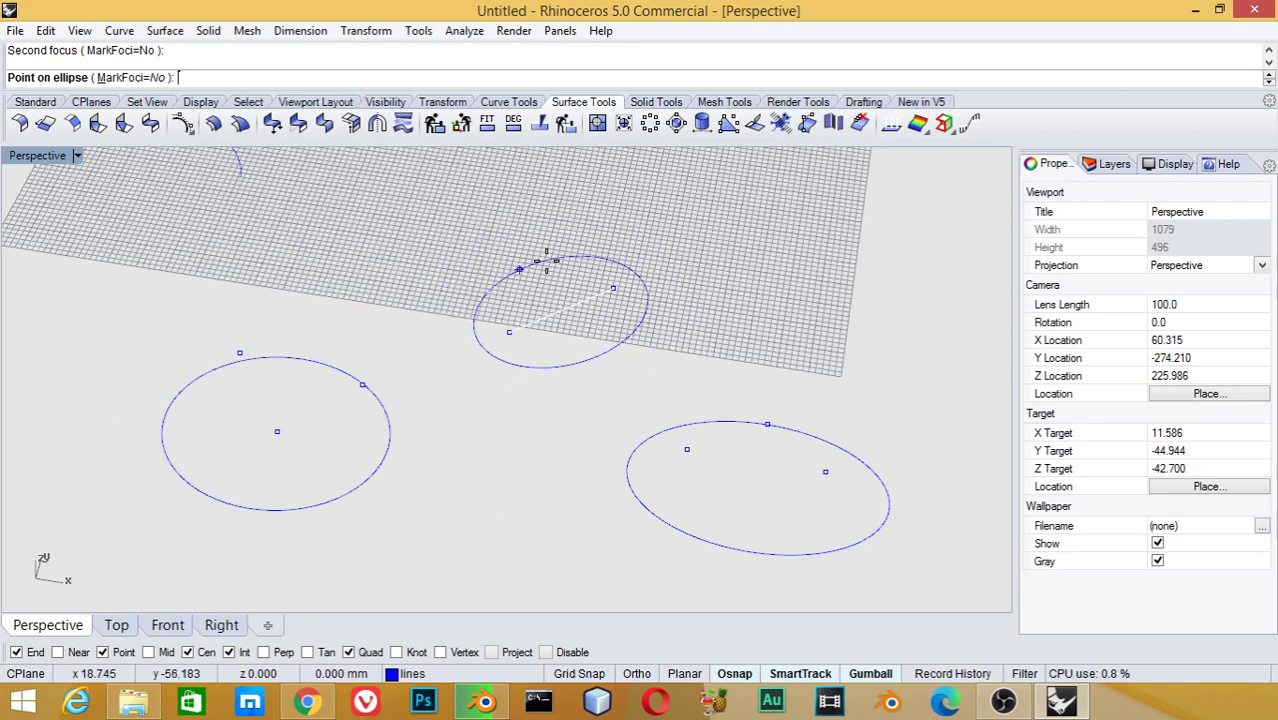
pyautogui.click(548, 262)
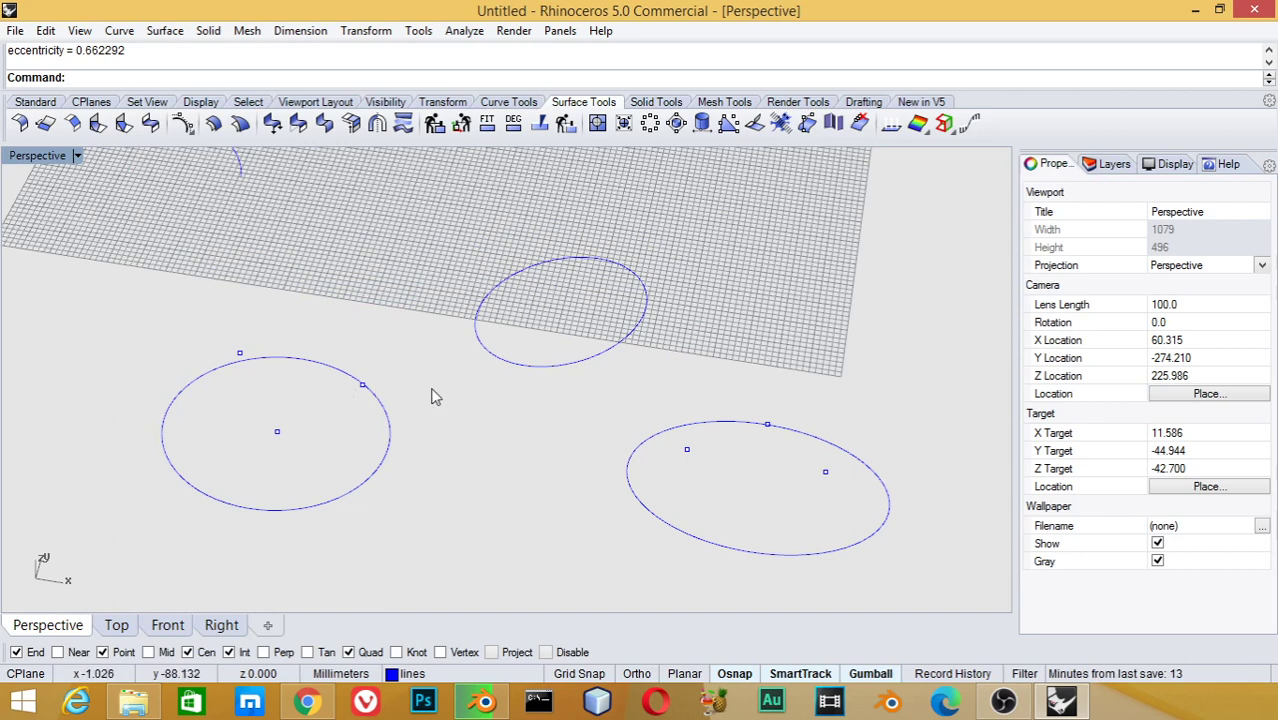
# Delete the left ellipse and redraw it From Foci using its leftover points
pyautogui.click(350, 379)
pyautogui.press('Delete')
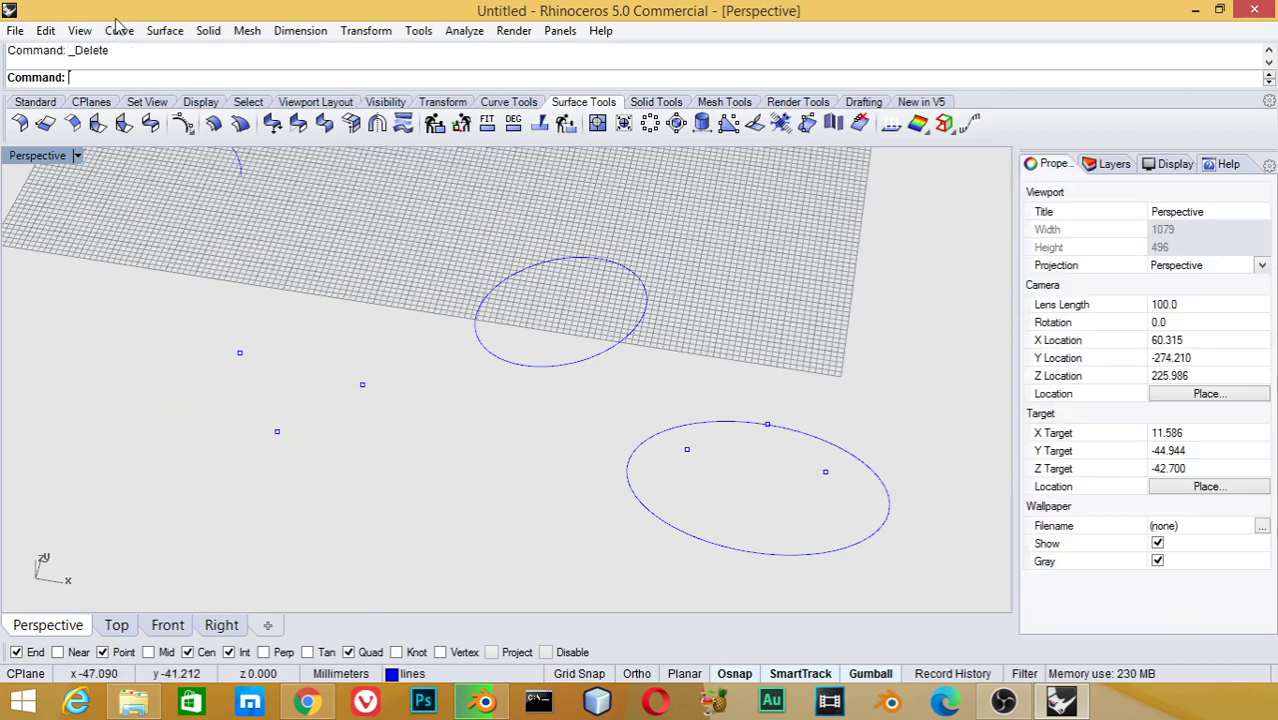
pyautogui.click(119, 33)
pyautogui.moveTo(146, 251)
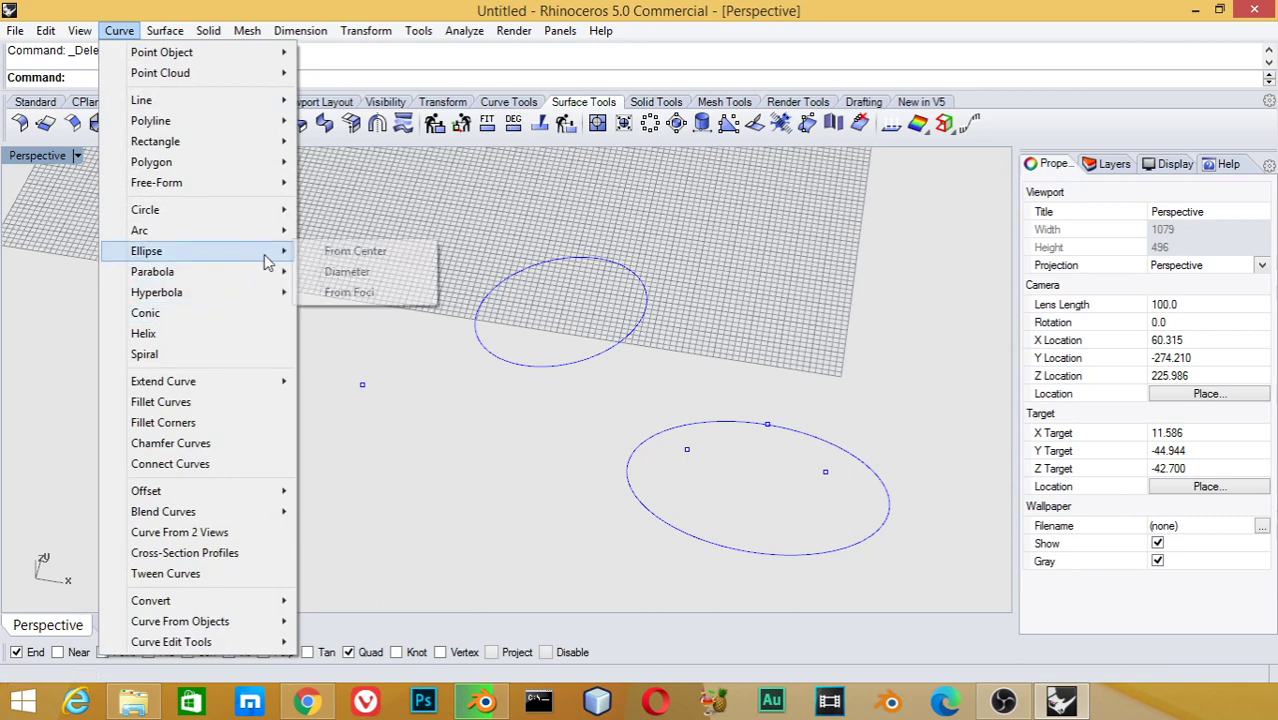
pyautogui.click(349, 293)
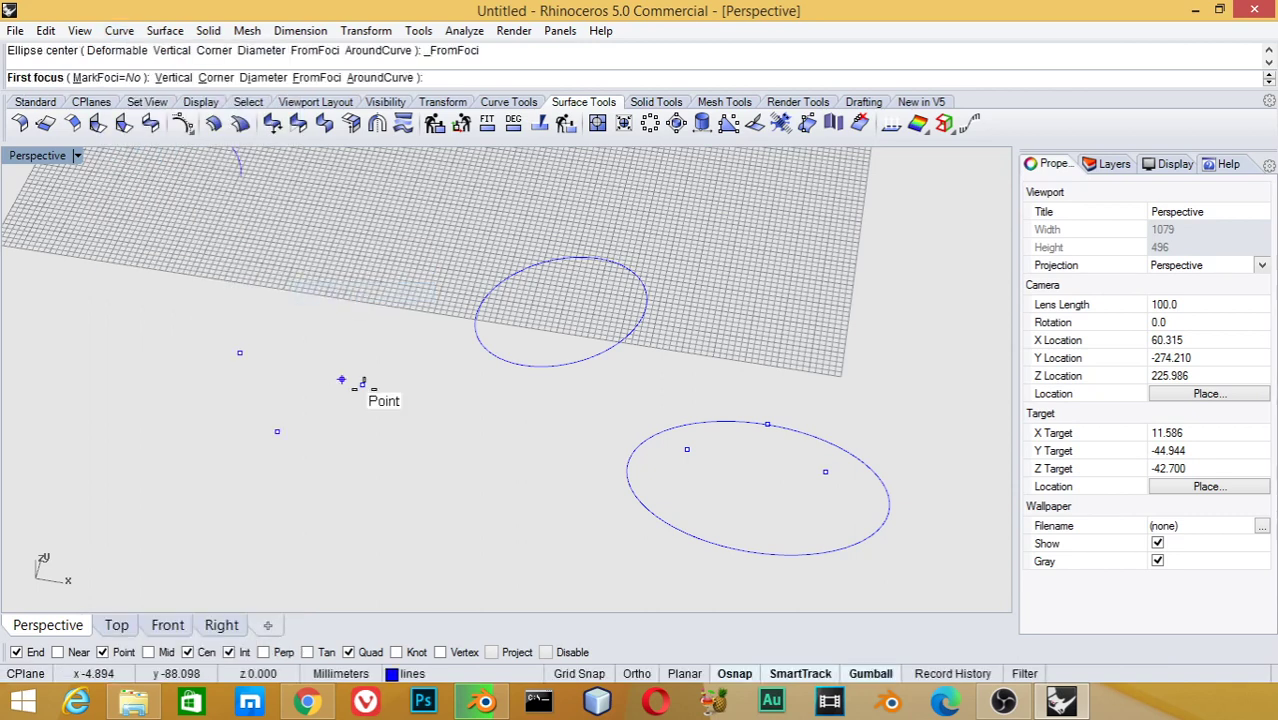
pyautogui.click(364, 383)
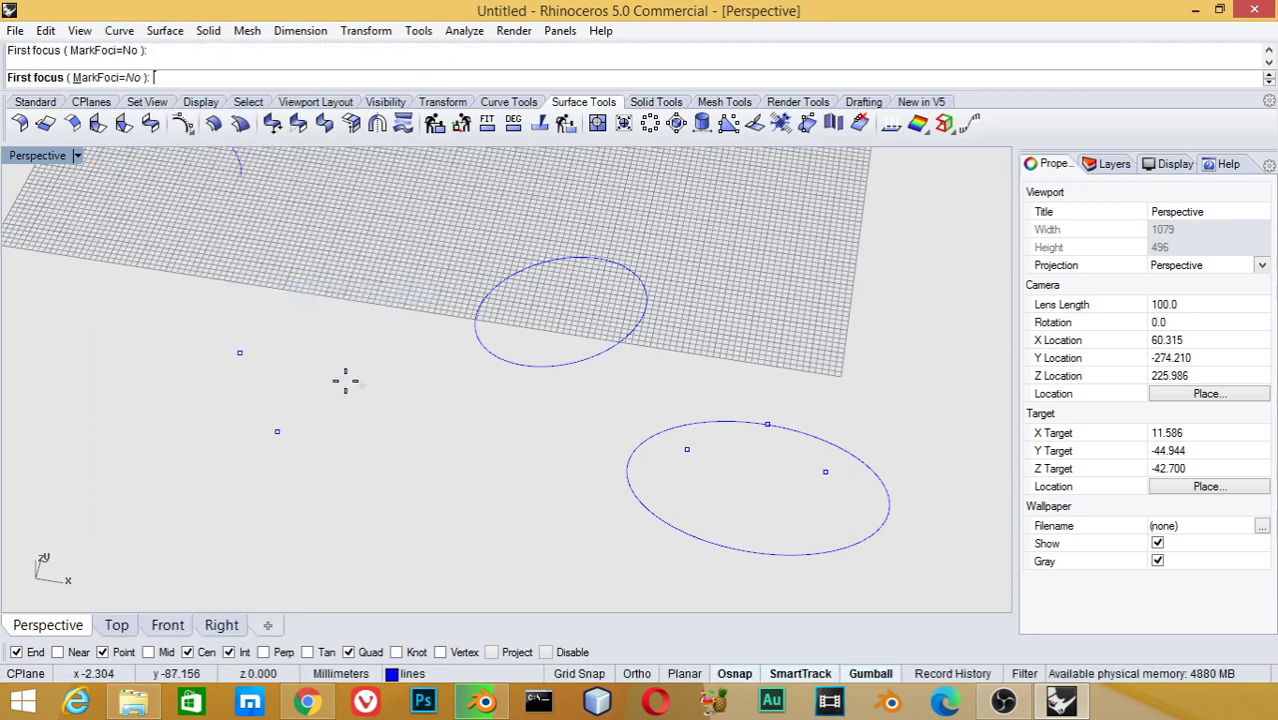
pyautogui.click(240, 352)
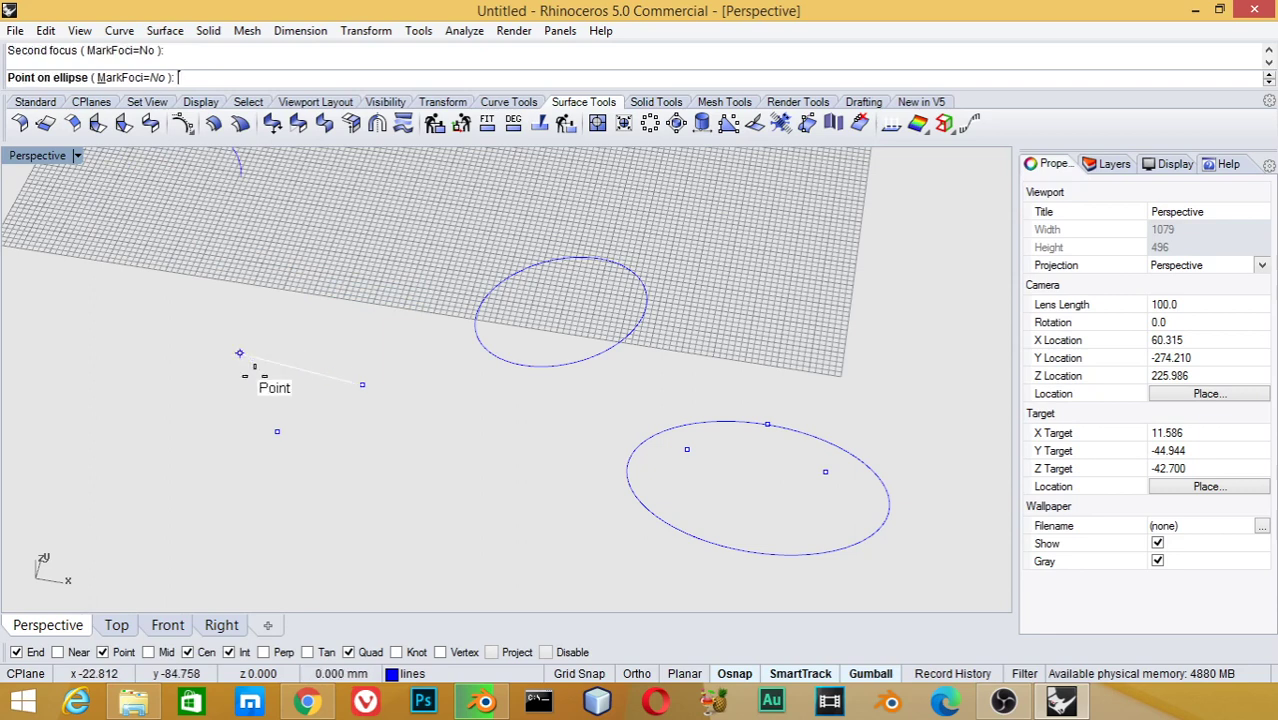
pyautogui.click(277, 431)
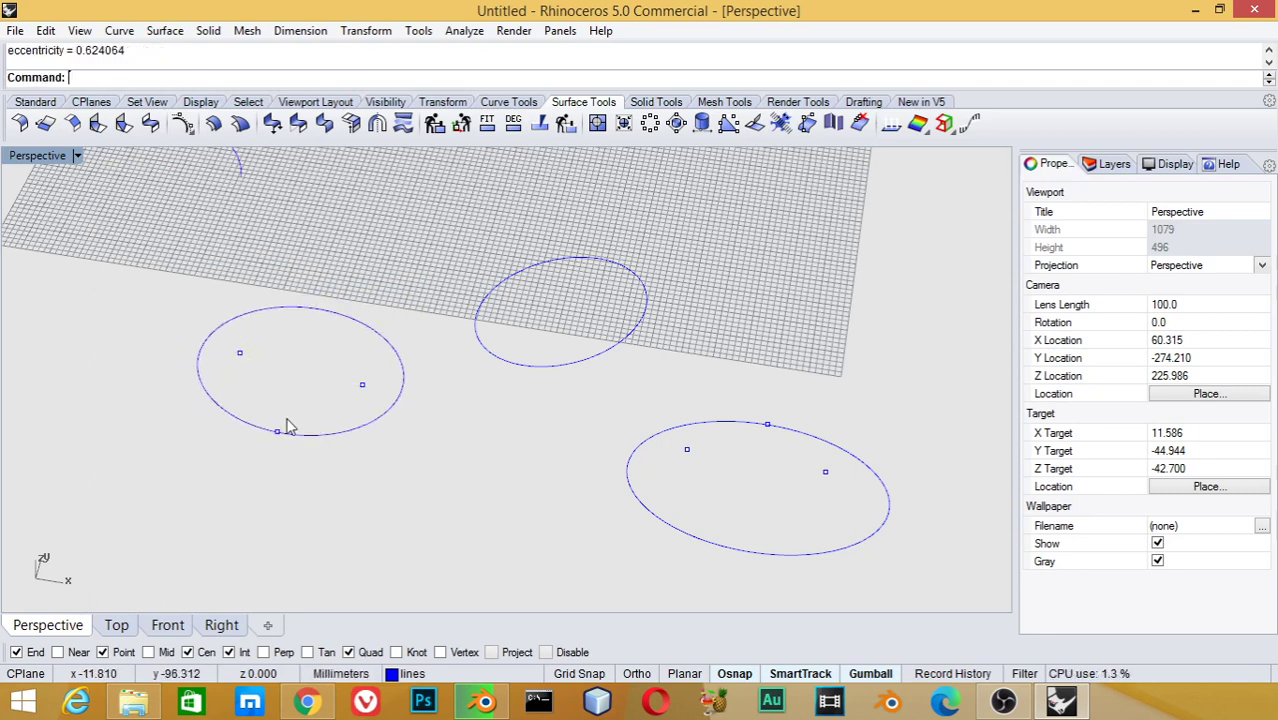